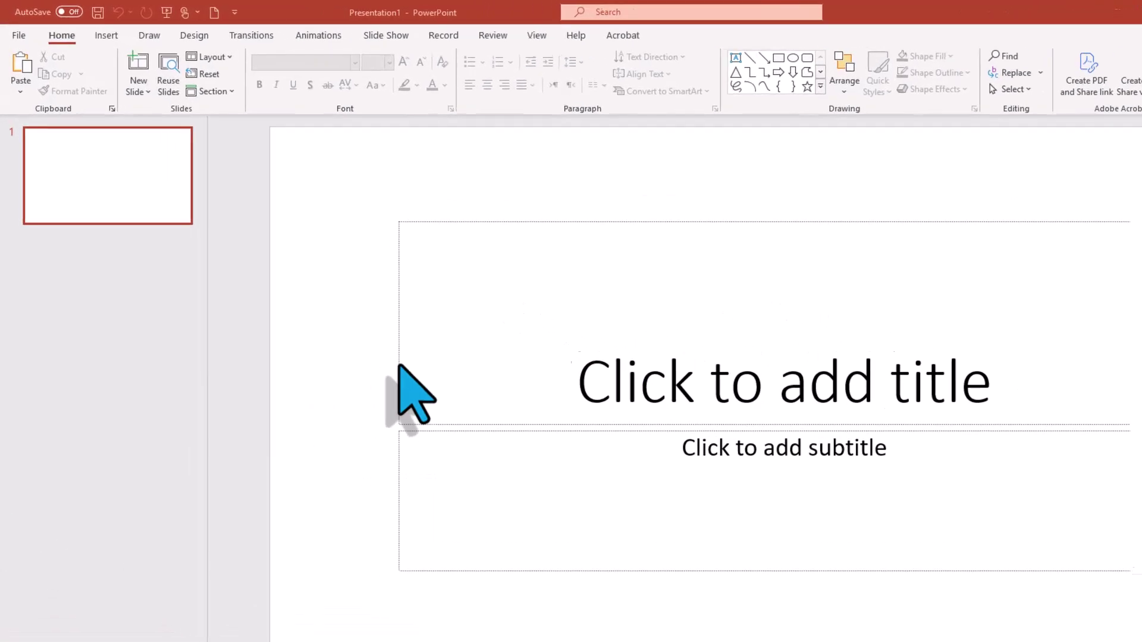
# - Open the Office Theme layout gallery for the empty title slide of Presentation1
pyautogui.click(284, 74)
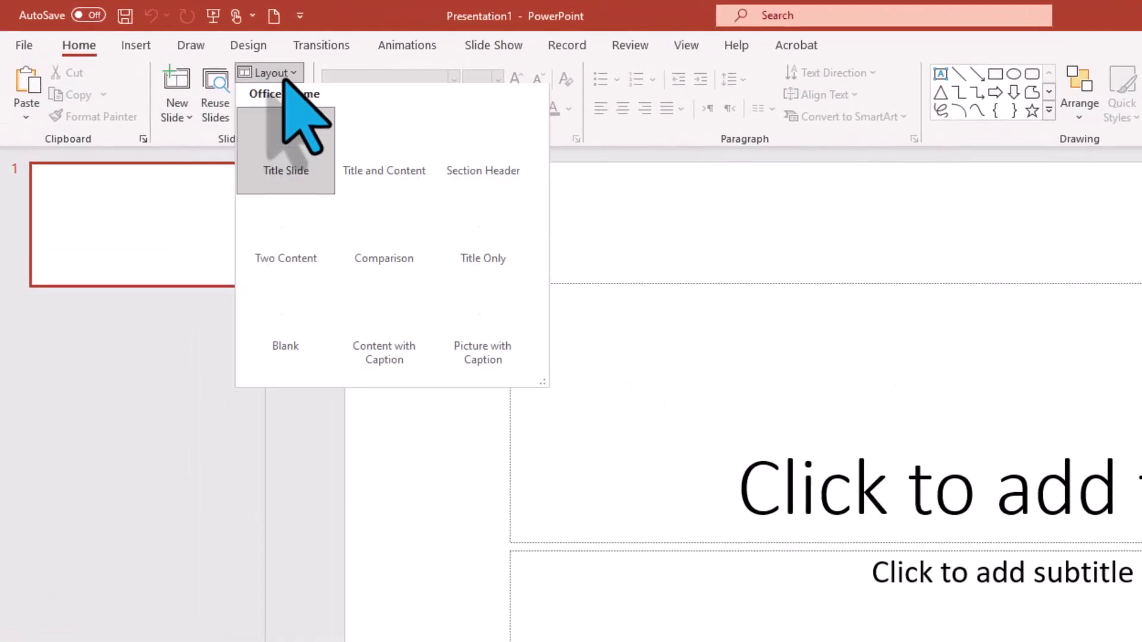
# - Make the slide blank and insert the square four-colour logo from an online 'microsoft logo' search
pyautogui.click(288, 311)
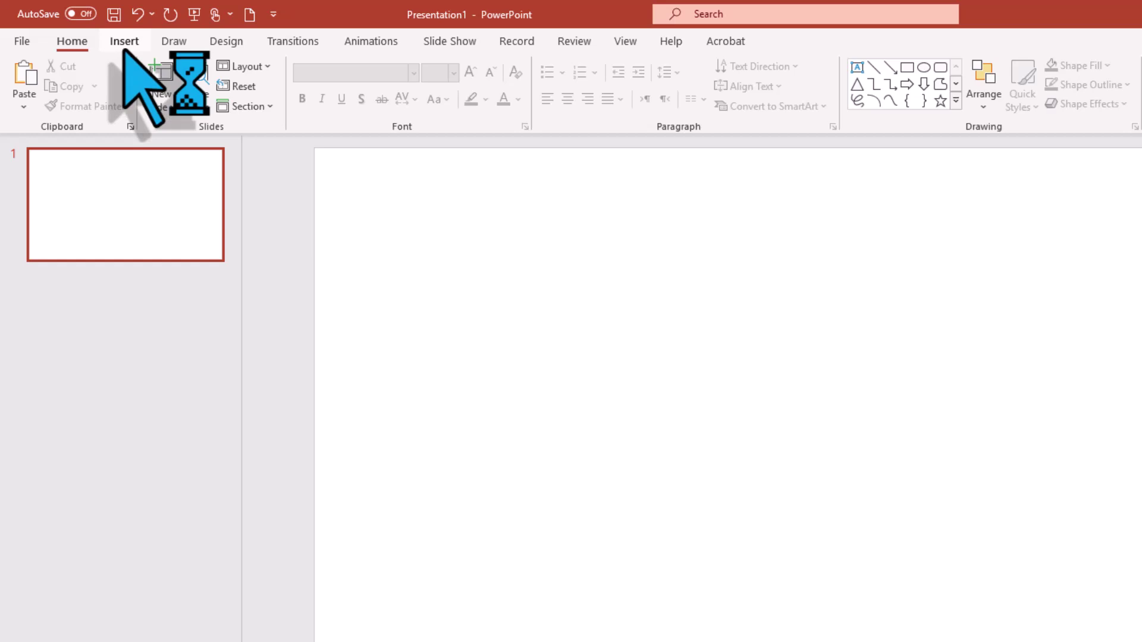
pyautogui.click(125, 50)
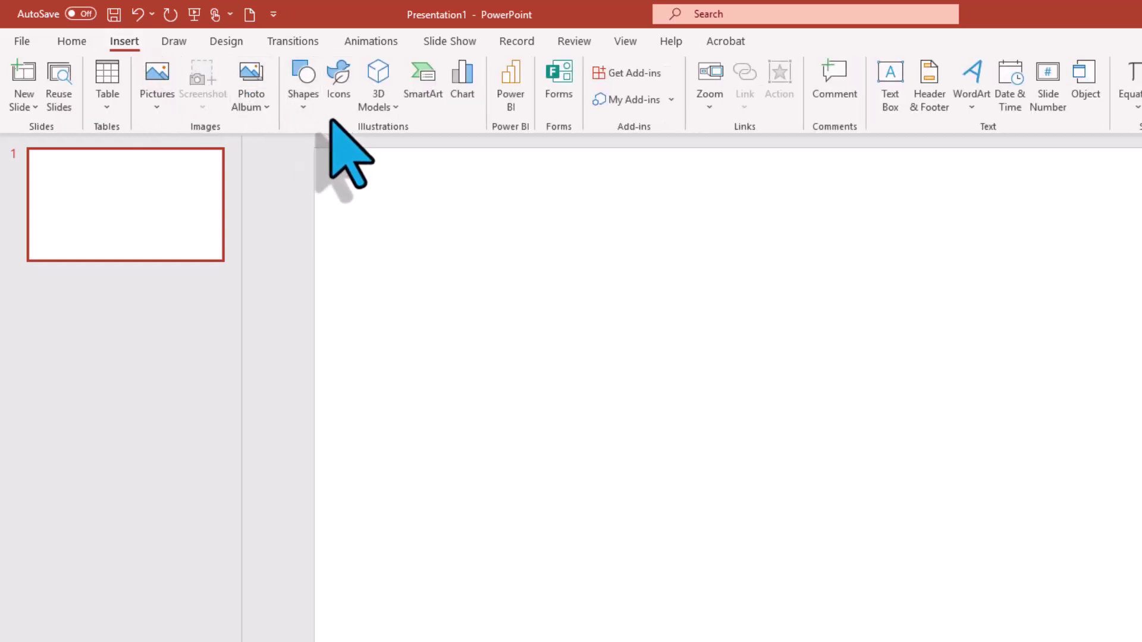
pyautogui.click(167, 111)
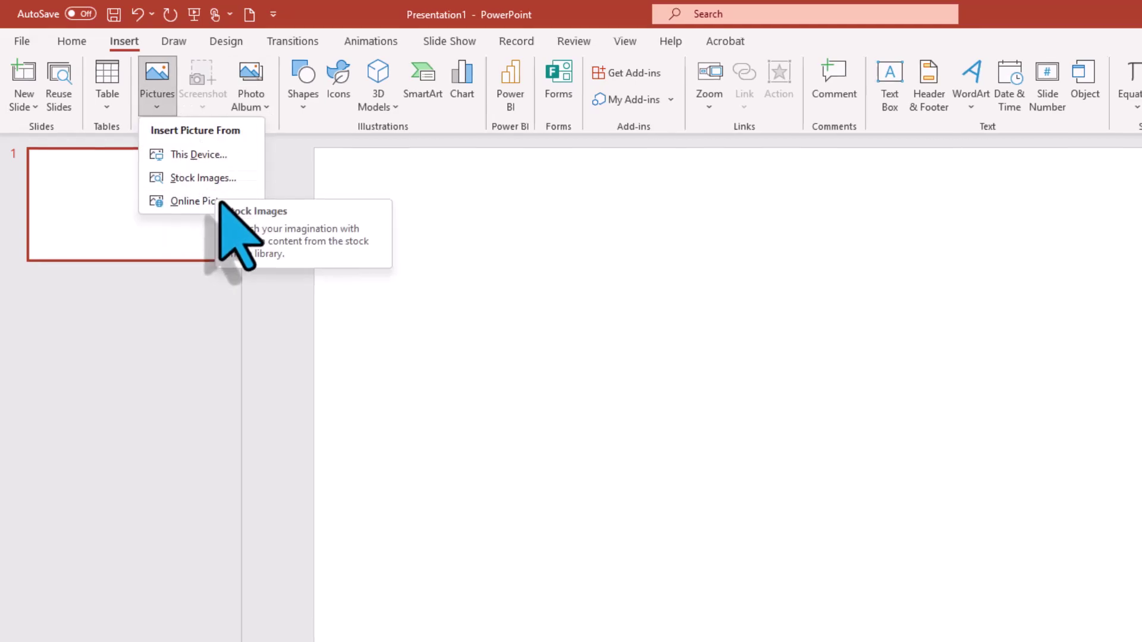
pyautogui.press('Return')
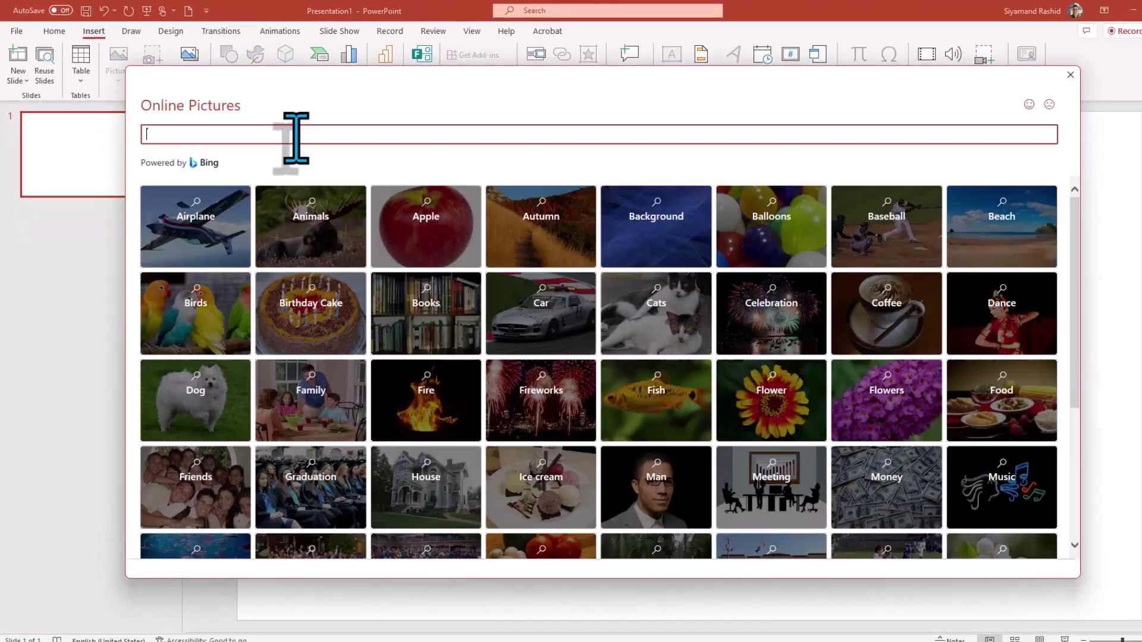
pyautogui.write('microsoft logo')
pyautogui.press('Return')
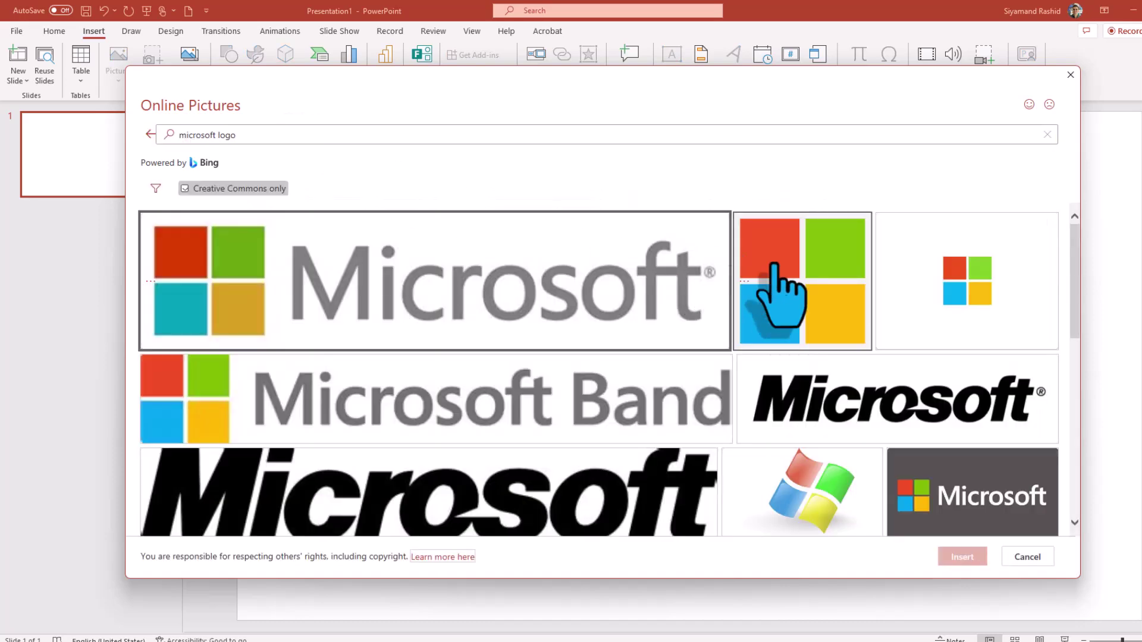
pyautogui.click(809, 315)
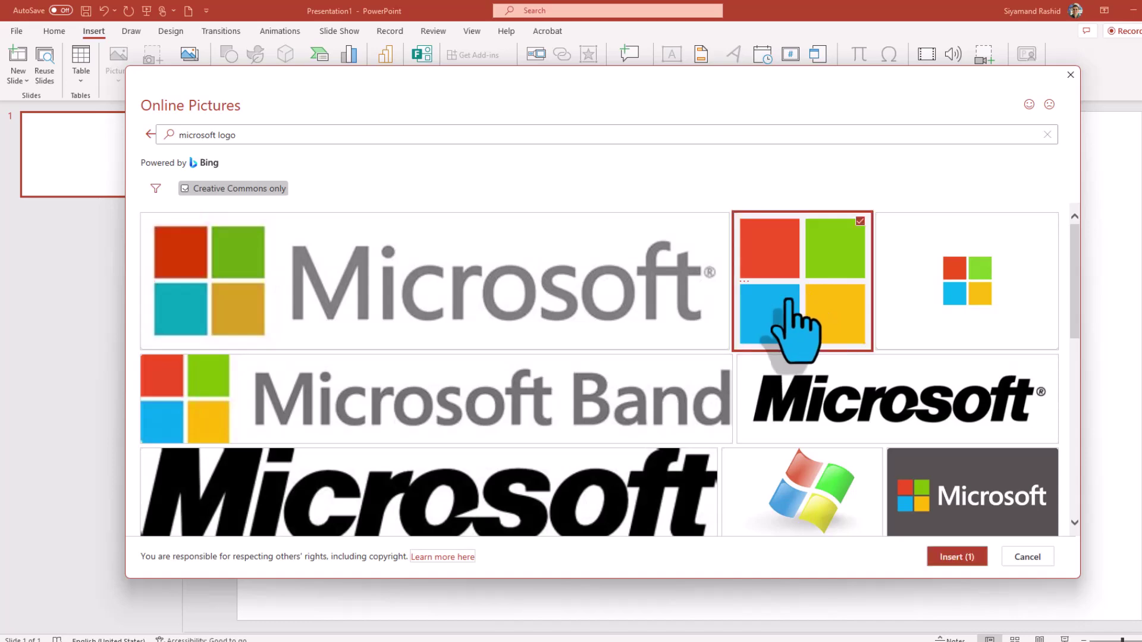
pyautogui.click(953, 559)
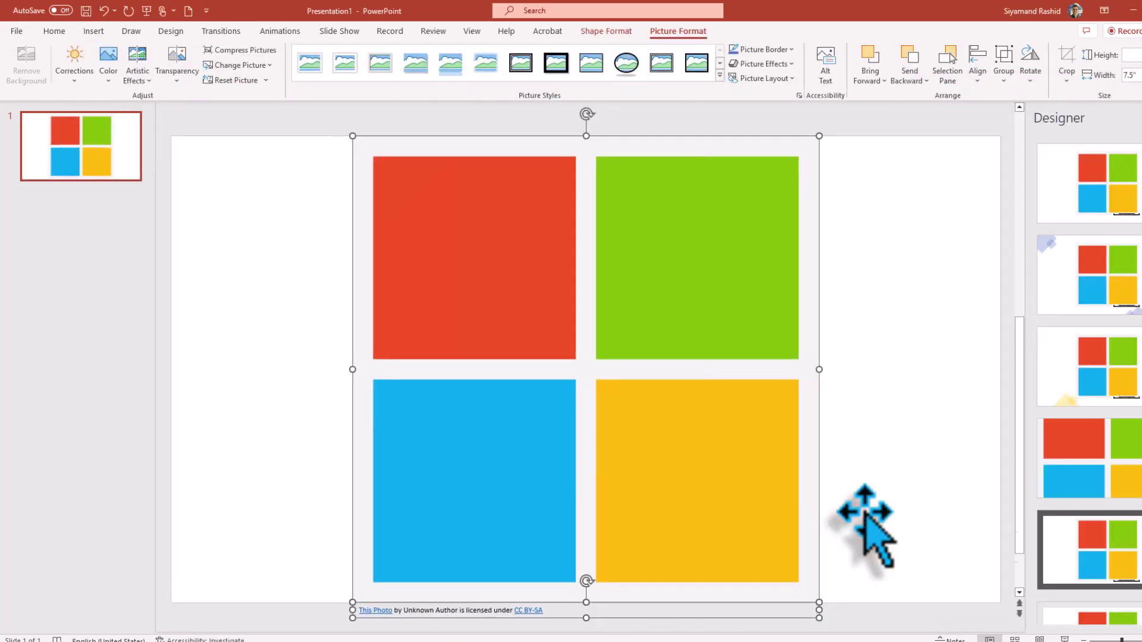
# - Delete the photo-credit caption and shrink the logo about its centre on the first slide
pyautogui.press('Delete')
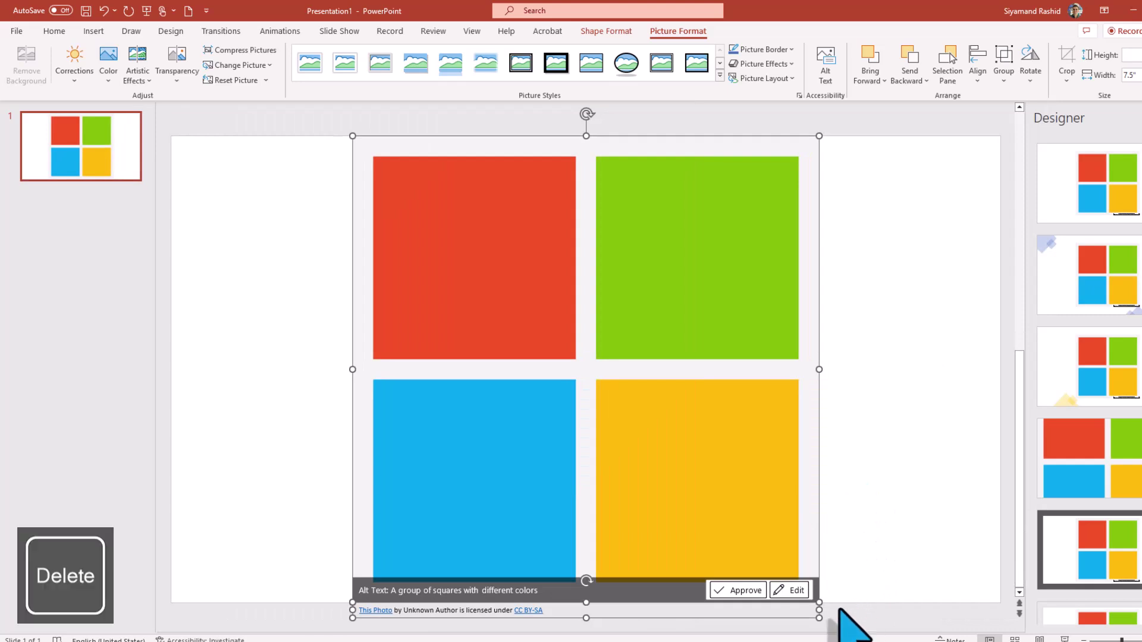
pyautogui.click(582, 608)
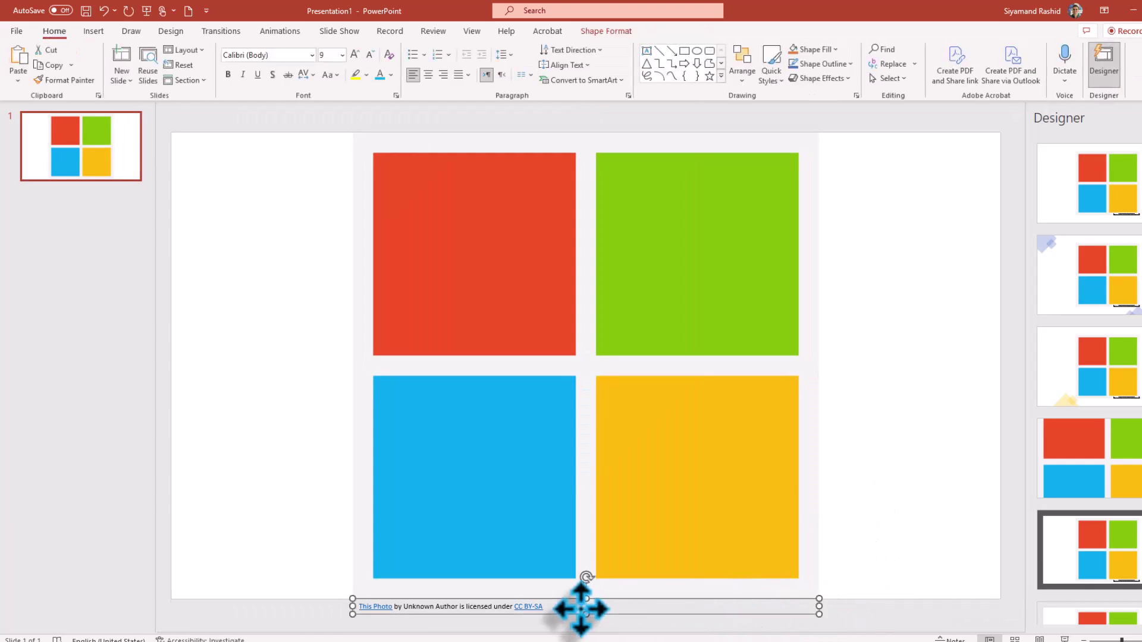
pyautogui.press('Delete')
pyautogui.click(658, 428)
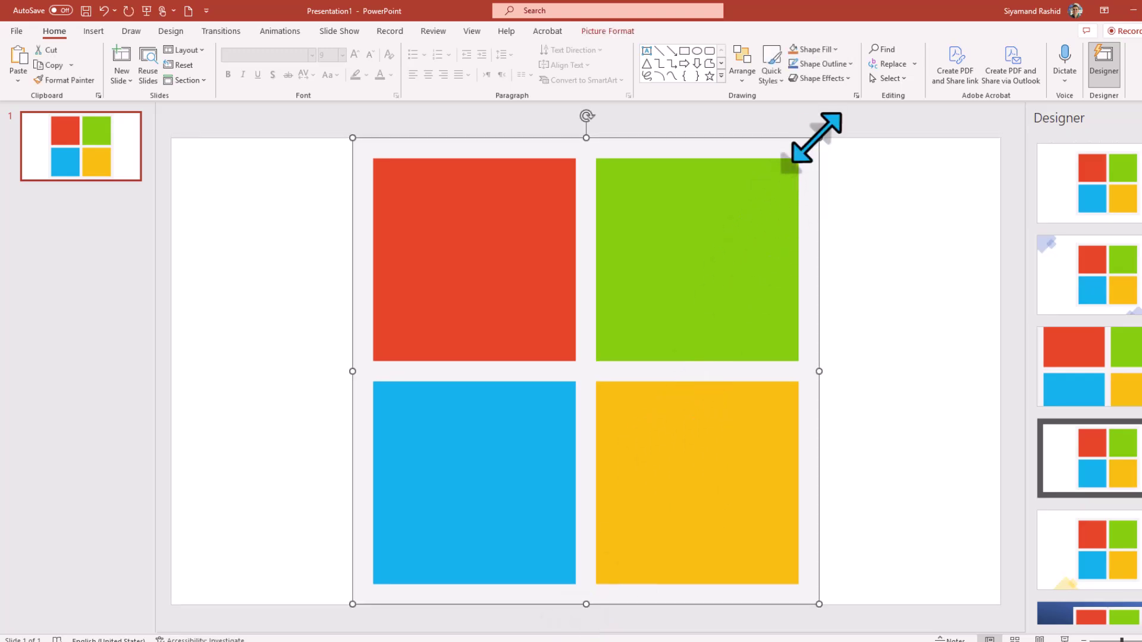
pyautogui.moveTo(819, 137); pyautogui.dragTo(722, 250)
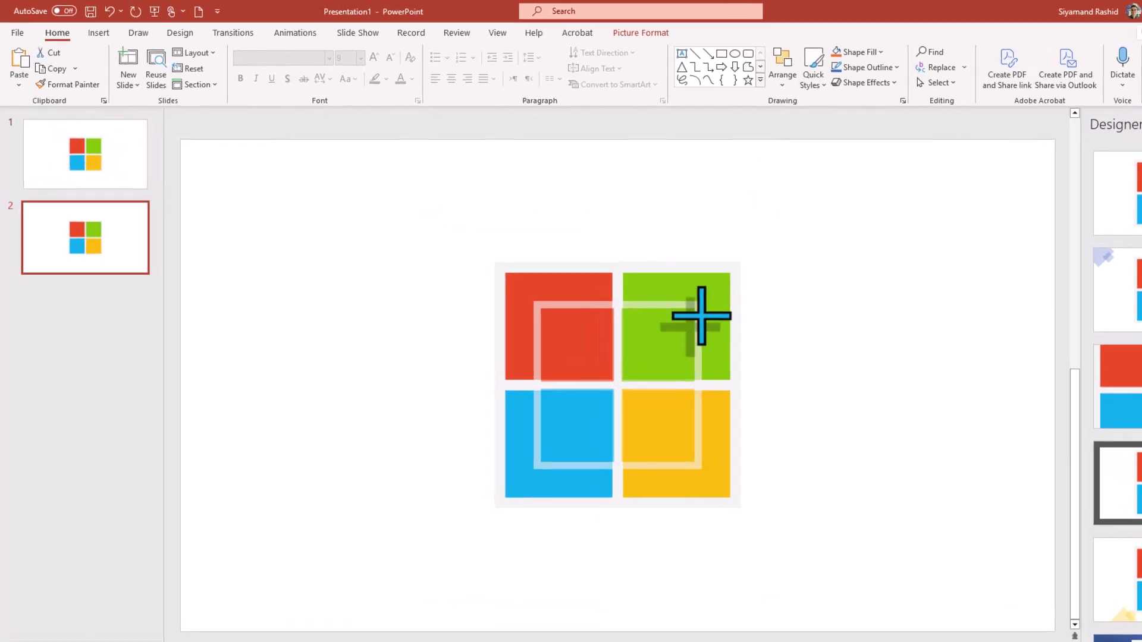
# - On the second slide, shrink the logo and move it up near the top, horizontally centred
pyautogui.moveTo(662, 298); pyautogui.dragTo(664, 290)
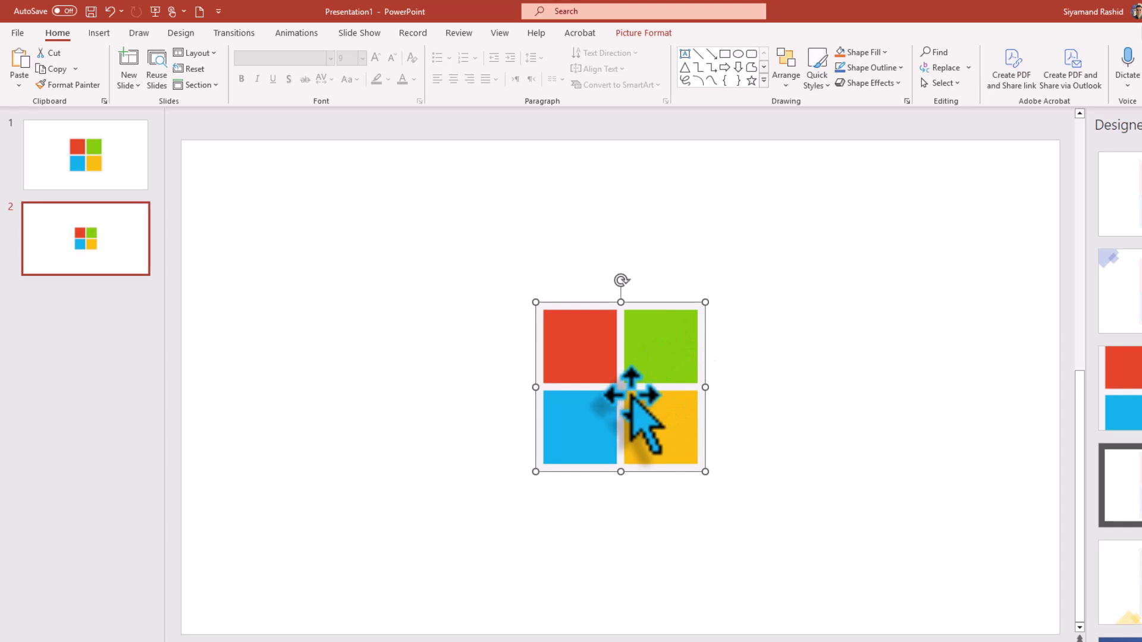
pyautogui.moveTo(632, 394); pyautogui.dragTo(631, 272)
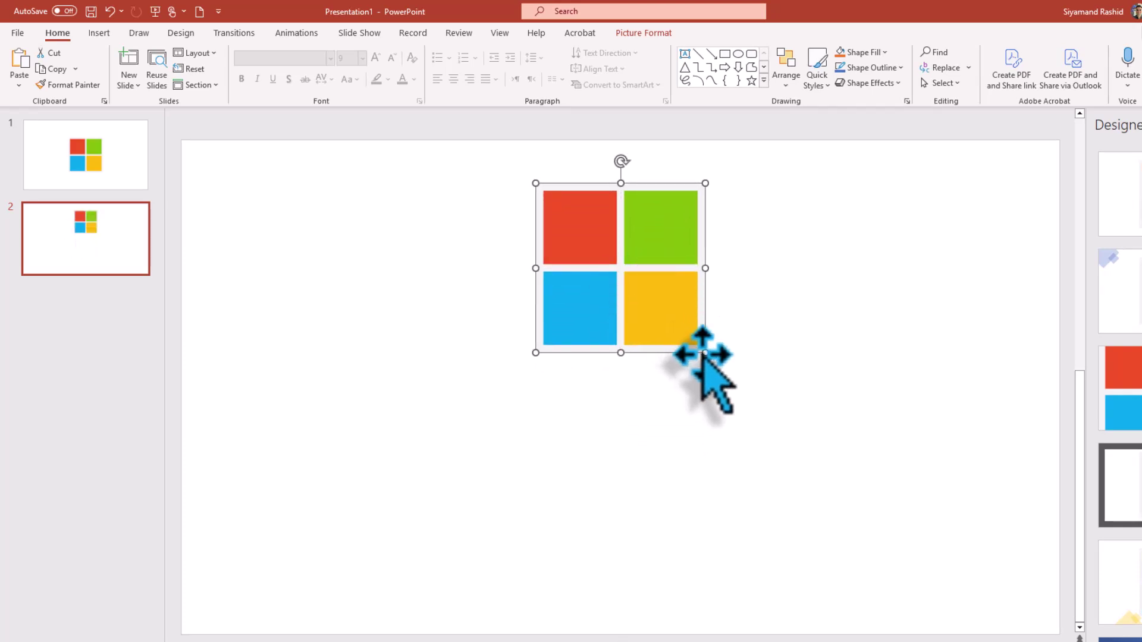
pyautogui.moveTo(704, 352); pyautogui.dragTo(674, 319)
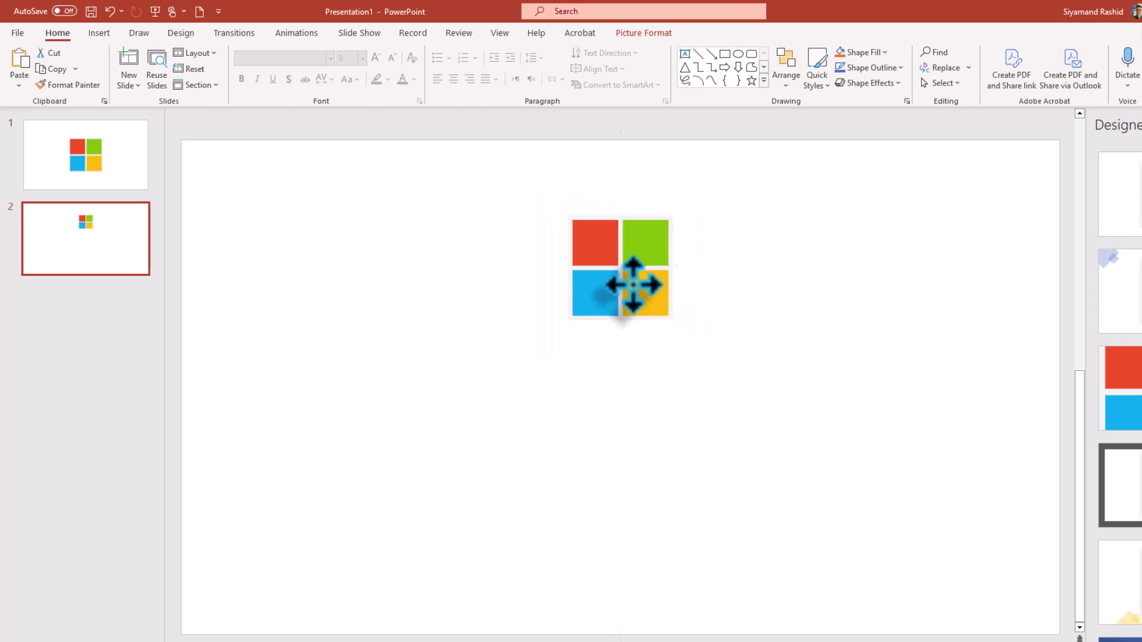
pyautogui.moveTo(632, 284); pyautogui.dragTo(632, 262)
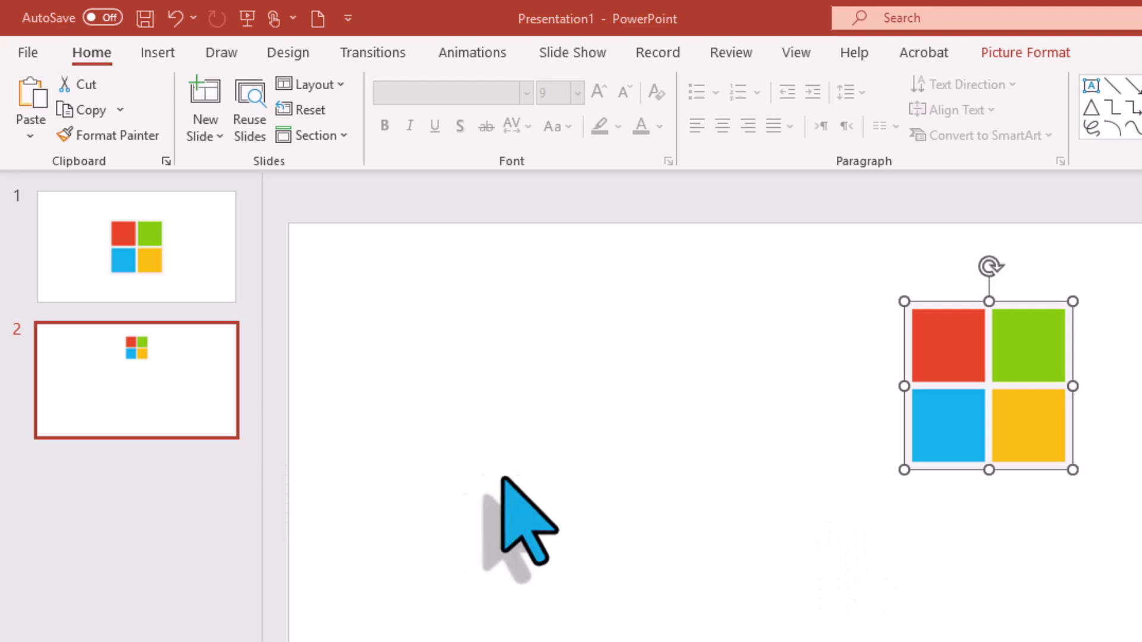
pyautogui.click(502, 324)
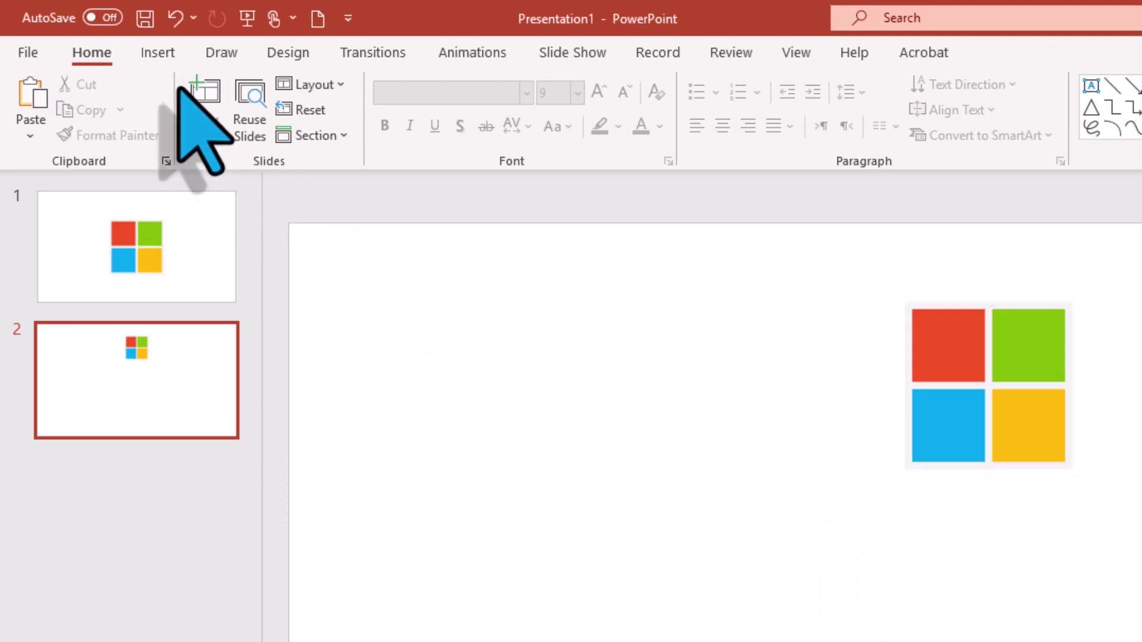
pyautogui.click(161, 53)
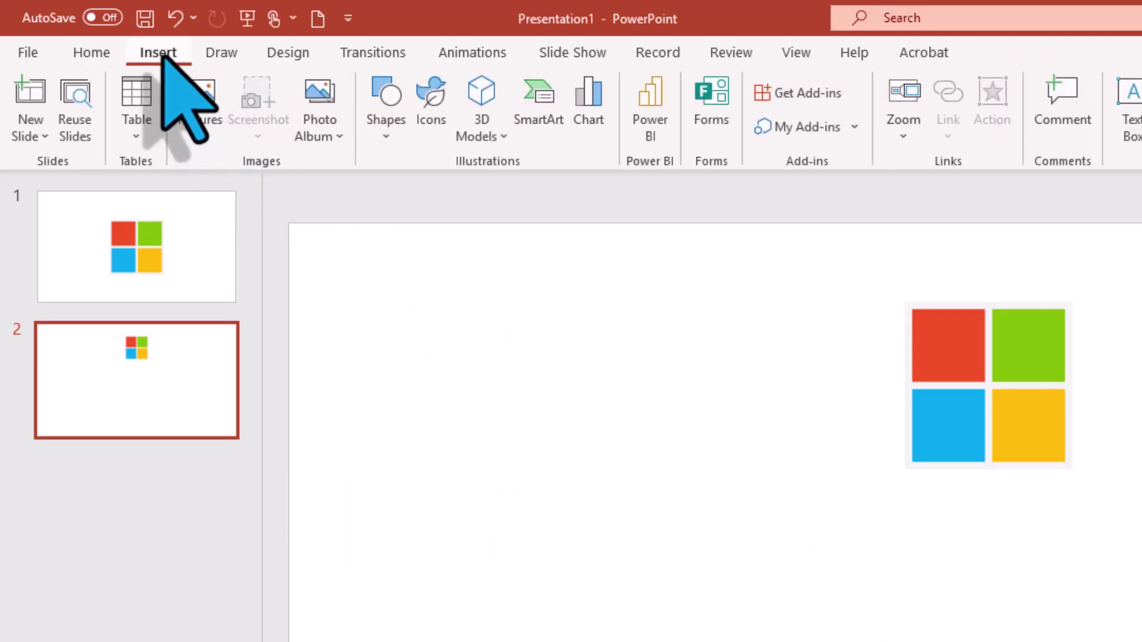
# - Draw a rectangle across the slide top with no outline and light grey fill, sent behind the logo
pyautogui.click(392, 147)
pyautogui.click(427, 190)
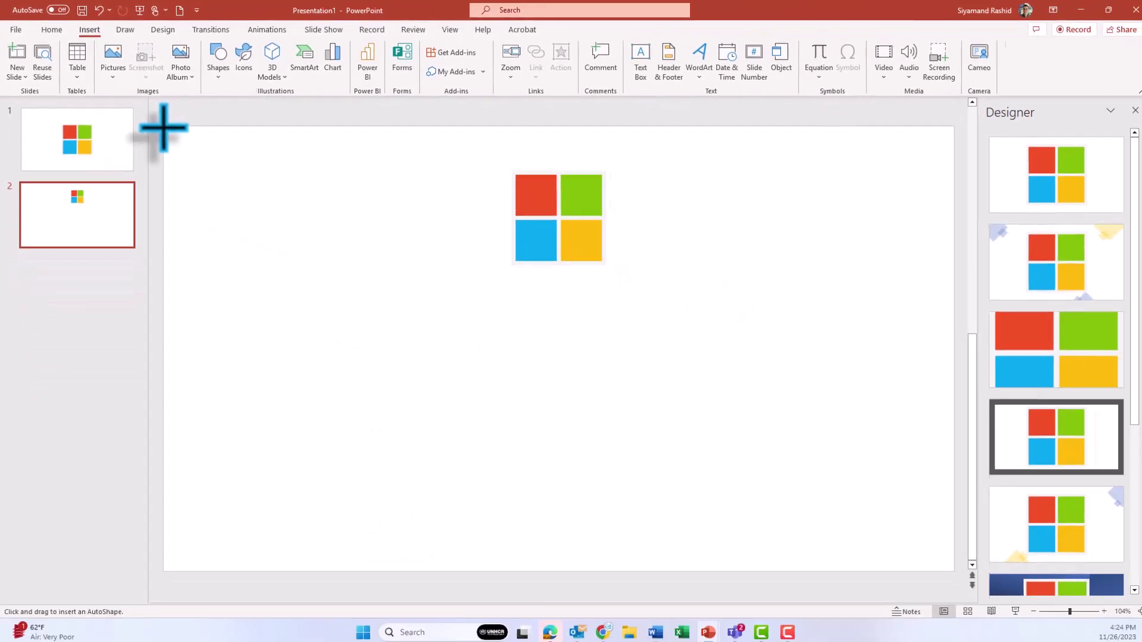
pyautogui.moveTo(163, 127); pyautogui.dragTo(947, 401)
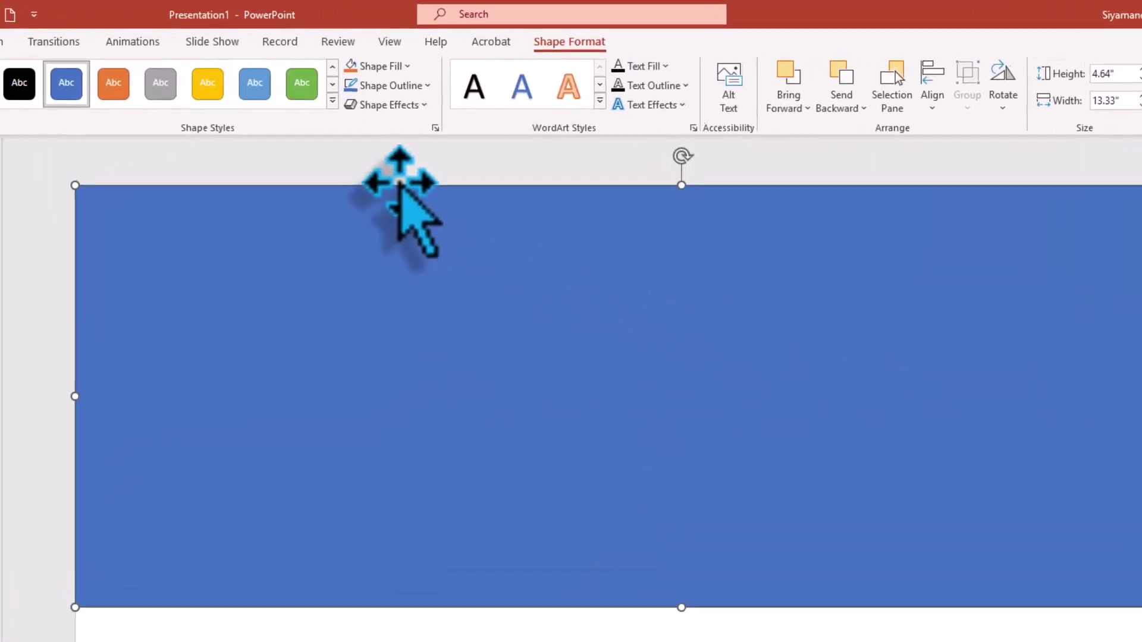
pyautogui.click(375, 87)
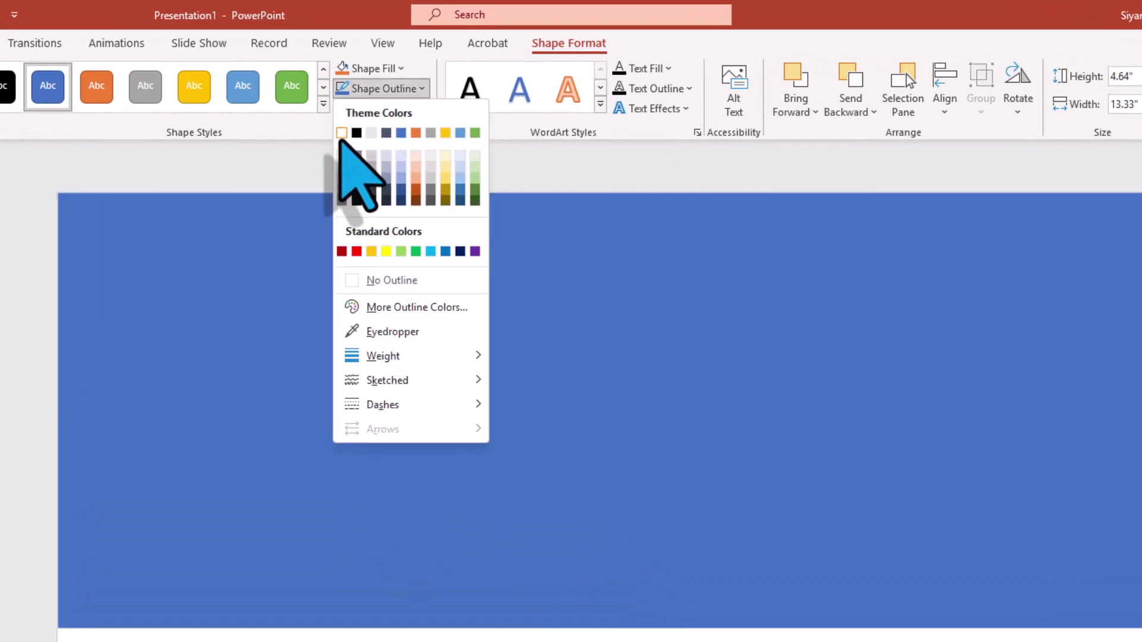
pyautogui.click(387, 280)
pyautogui.click(368, 68)
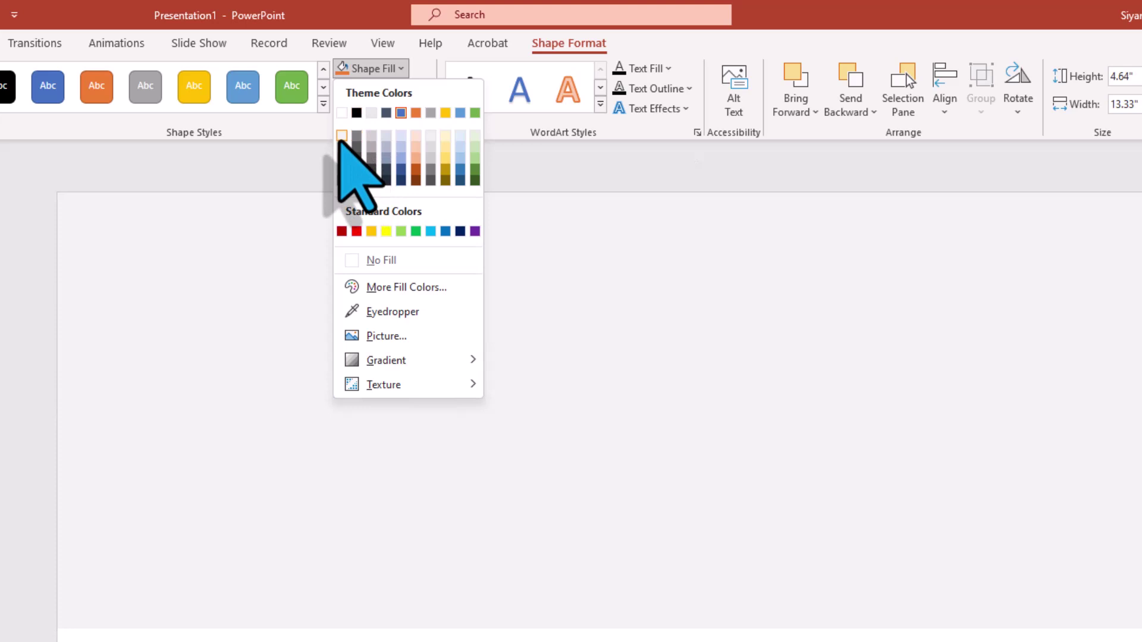
pyautogui.click(341, 141)
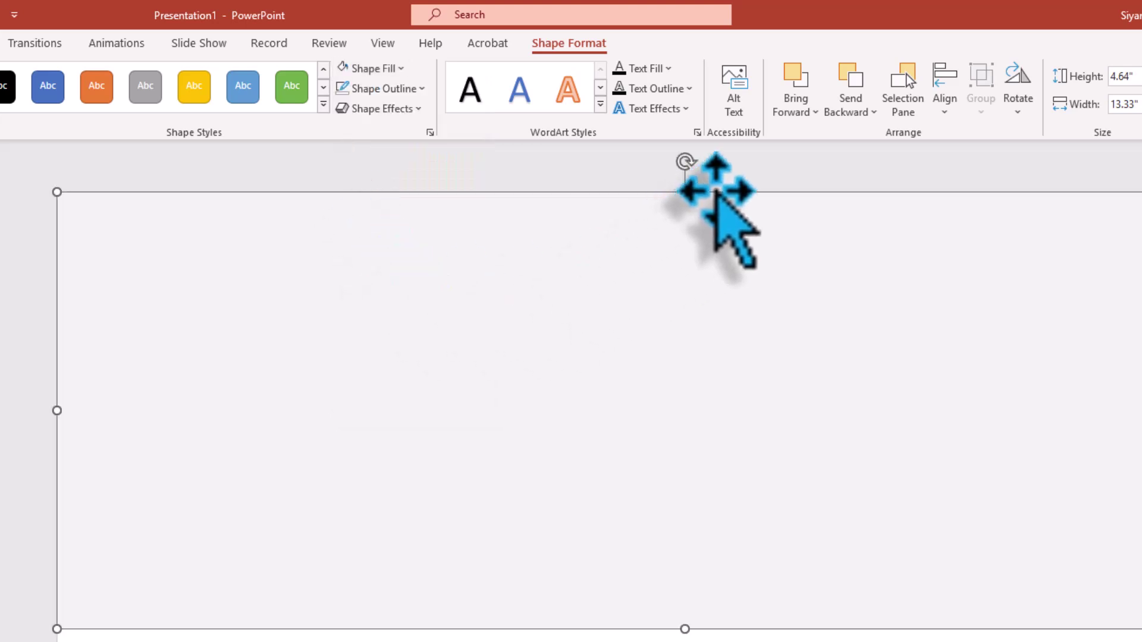
pyautogui.click(851, 80)
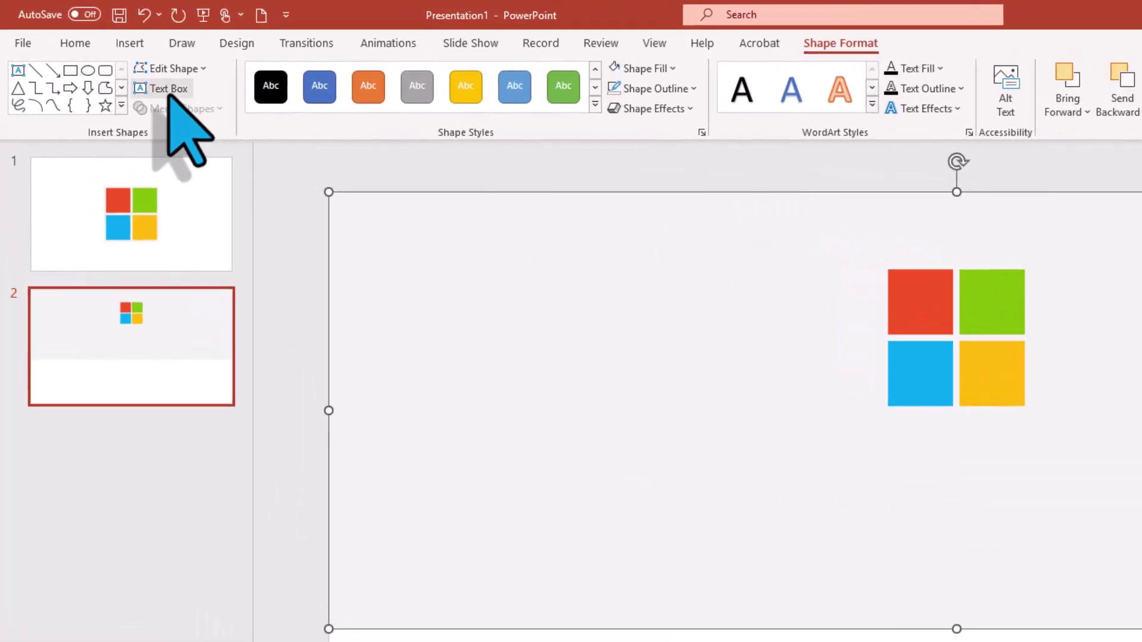
# - Add a WordArt text box reading 'MICROSOFT SURFACE' in capitals
pyautogui.click(135, 46)
pyautogui.press('capslock')
pyautogui.click(1014, 82)
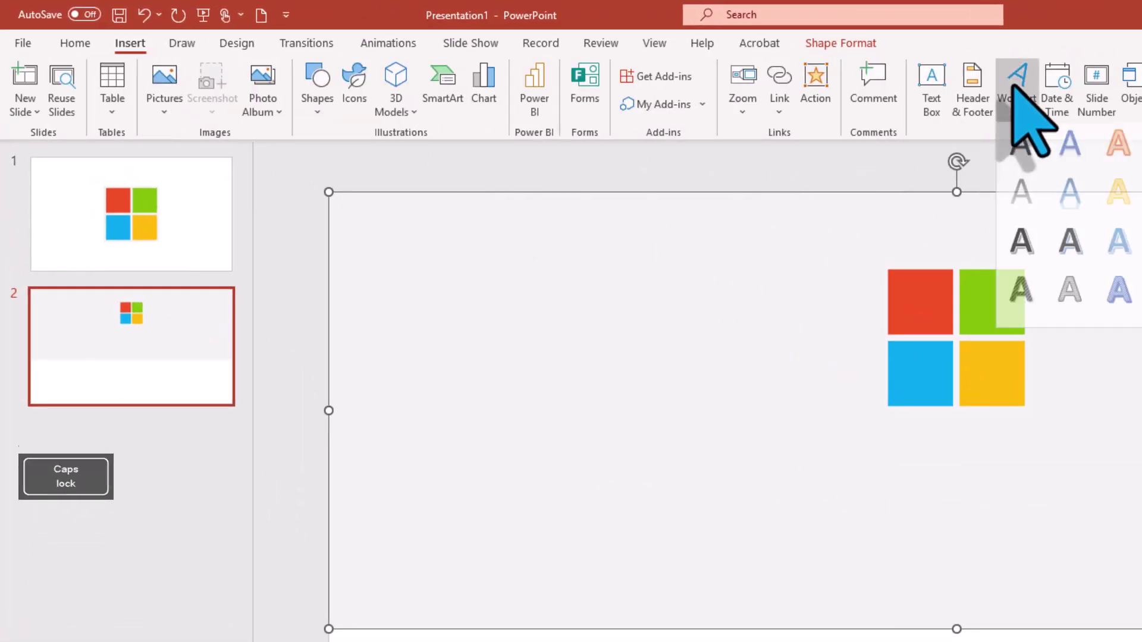
pyautogui.click(1022, 143)
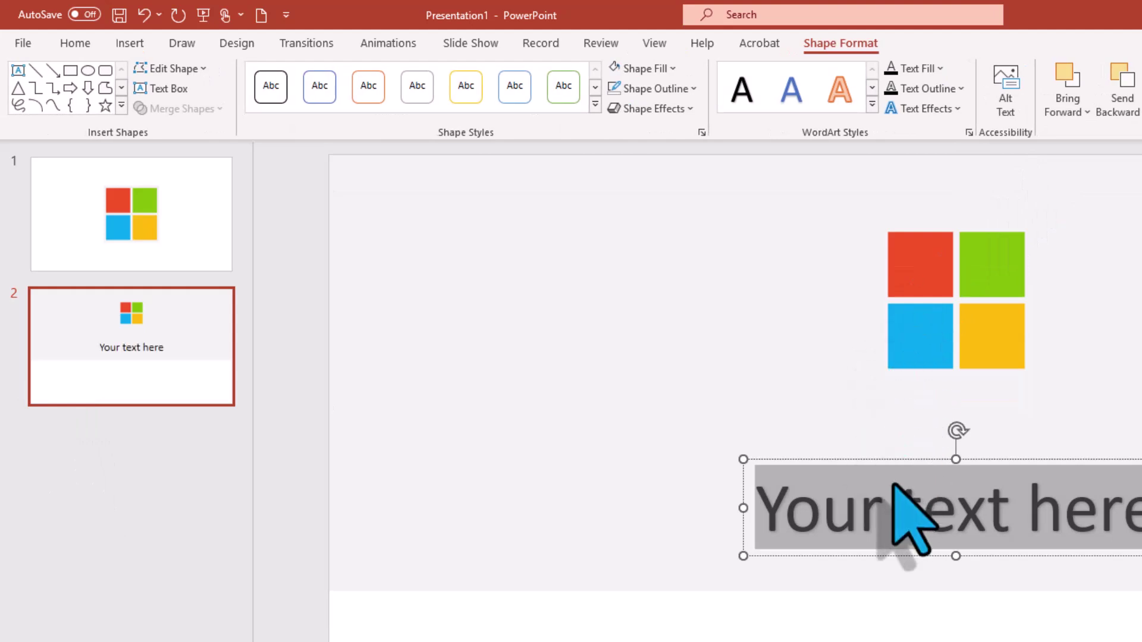
pyautogui.write('MICROSOFT SURFACE')
# - Make the MICROSOFT SURFACE text bold Segoe UI at 24 pt
pyautogui.tripleClick(902, 525)
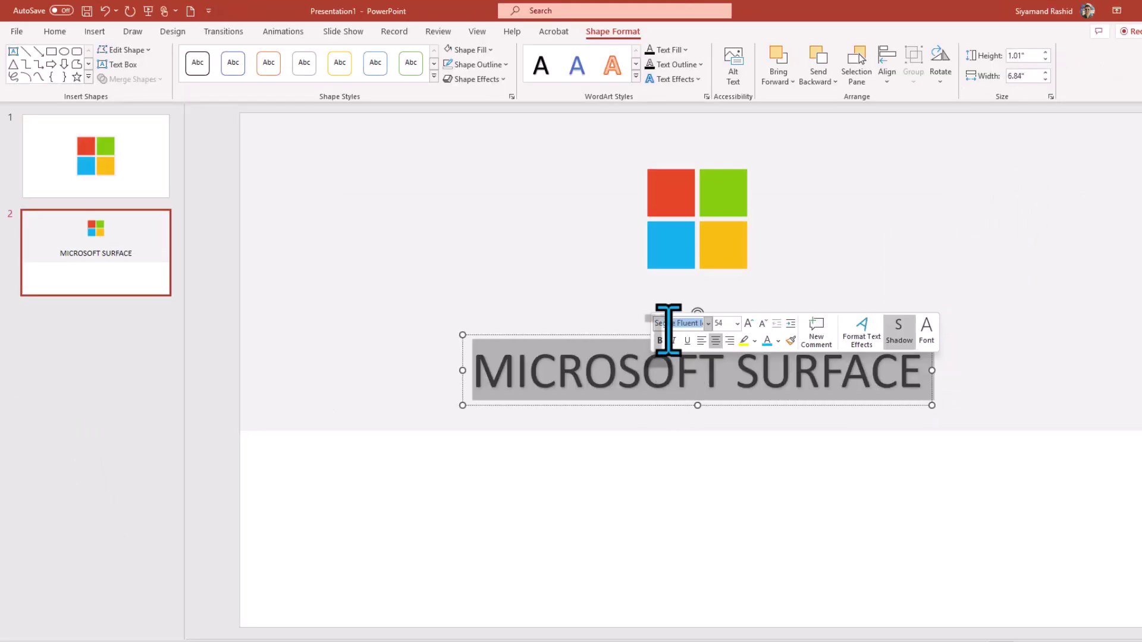
pyautogui.press('Down')
pyautogui.press('Down')
pyautogui.press('Down')
pyautogui.press('Down')
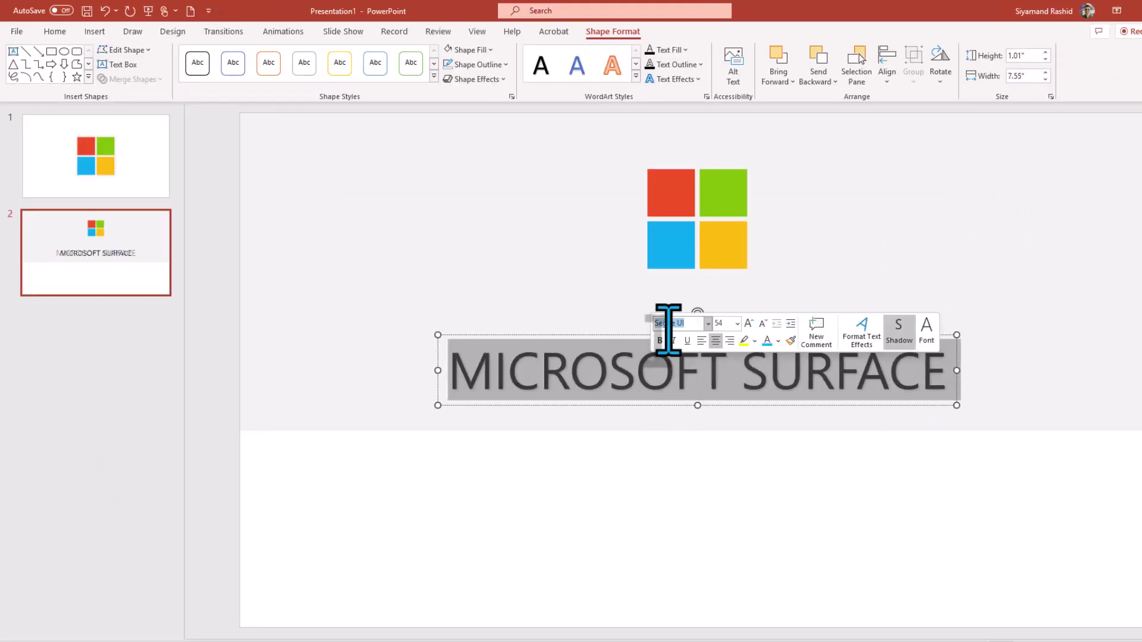
pyautogui.click(660, 341)
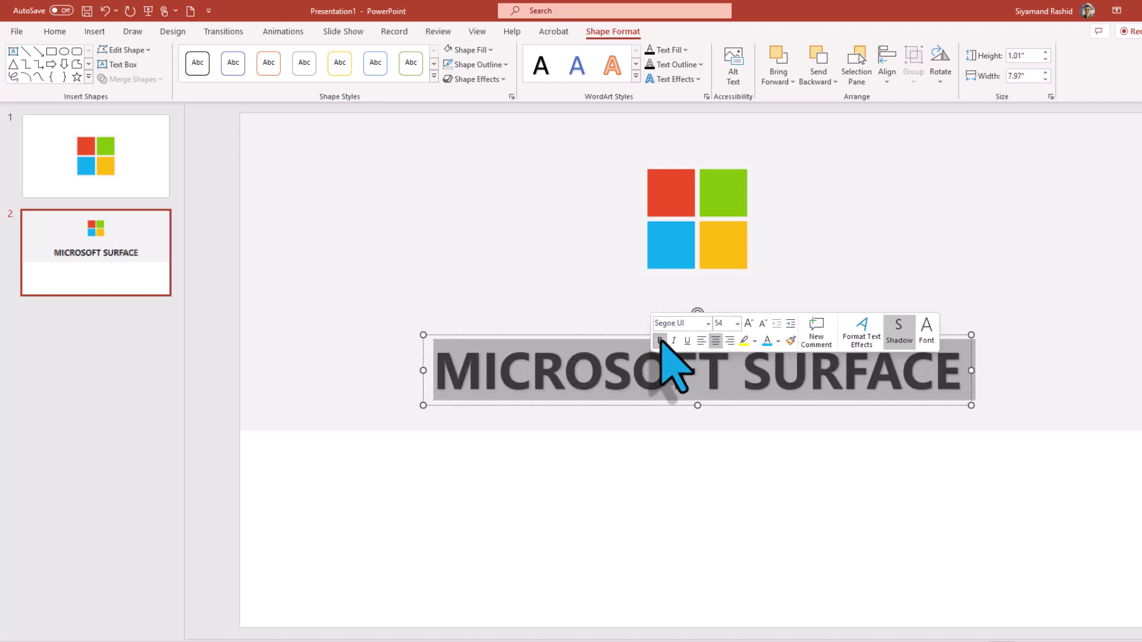
pyautogui.click(762, 323)
pyautogui.click(762, 323)
pyautogui.click(762, 323)
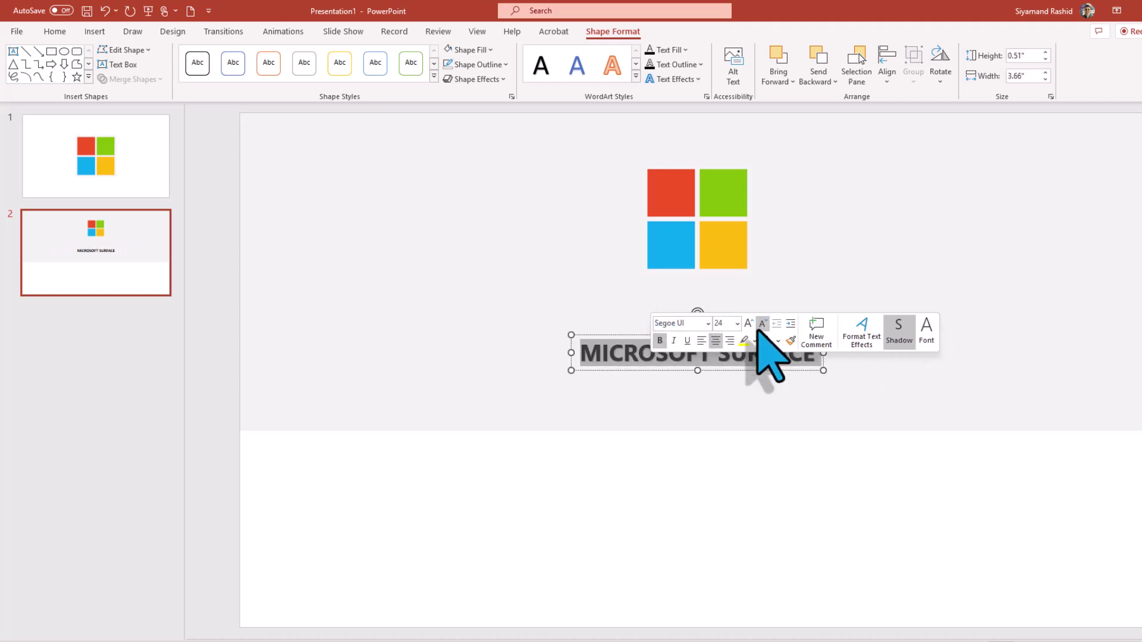
# - Duplicate the title so a second copy sits just below it under the logo
pyautogui.click(688, 383)
pyautogui.click(696, 351)
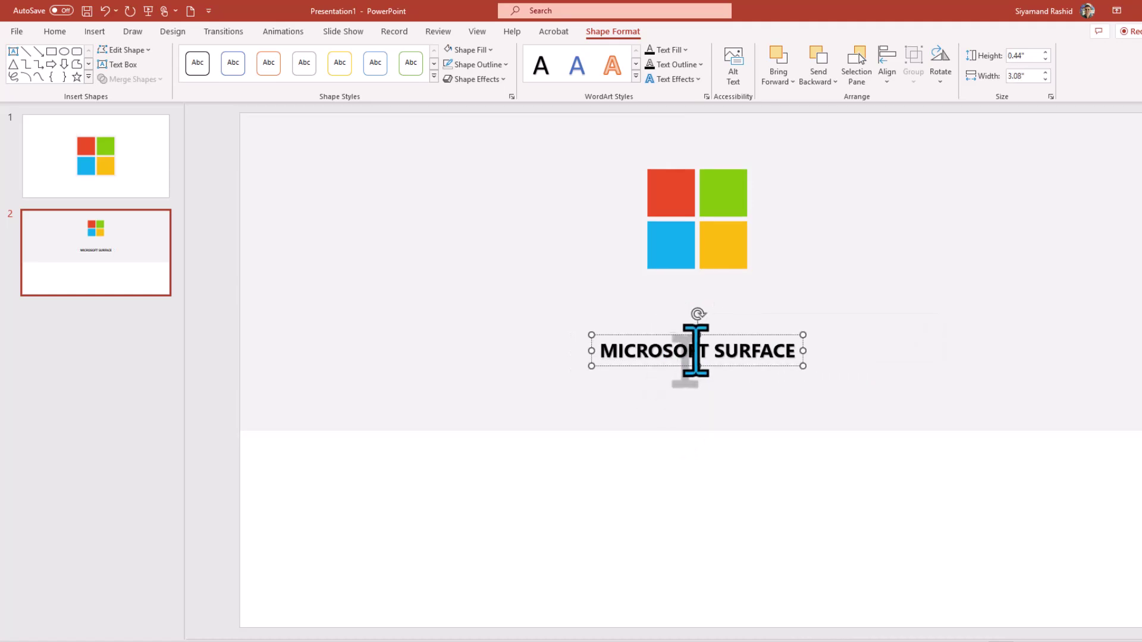
pyautogui.moveTo(712, 338)
pyautogui.mouseDown()
pyautogui.moveTo(716, 293)
pyautogui.moveTo(717, 341)
pyautogui.mouseUp()
# - Retype the lower title copy as 'Surface Pro 9' and adjust its font formatting
pyautogui.tripleClick(708, 356)
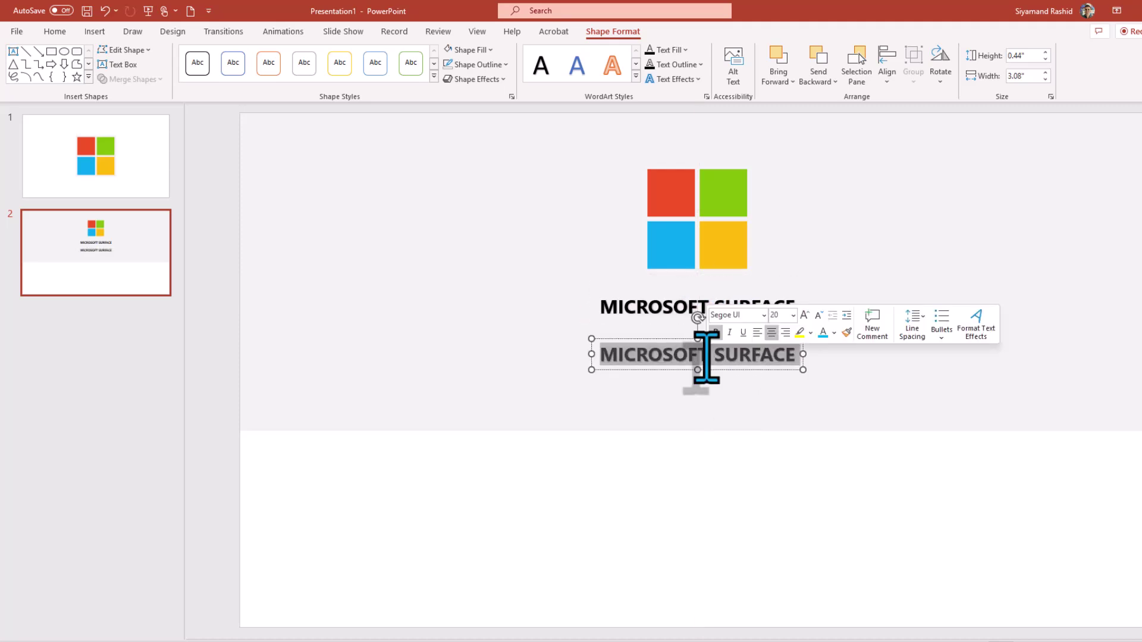
pyautogui.write('Surface Pro 9')
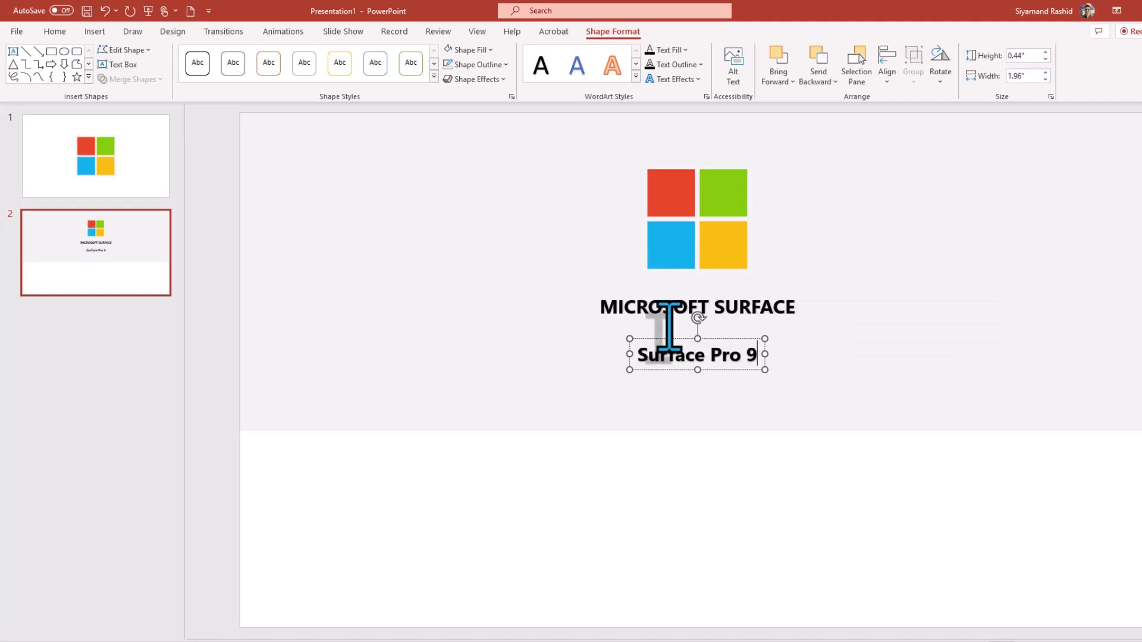
pyautogui.click(60, 32)
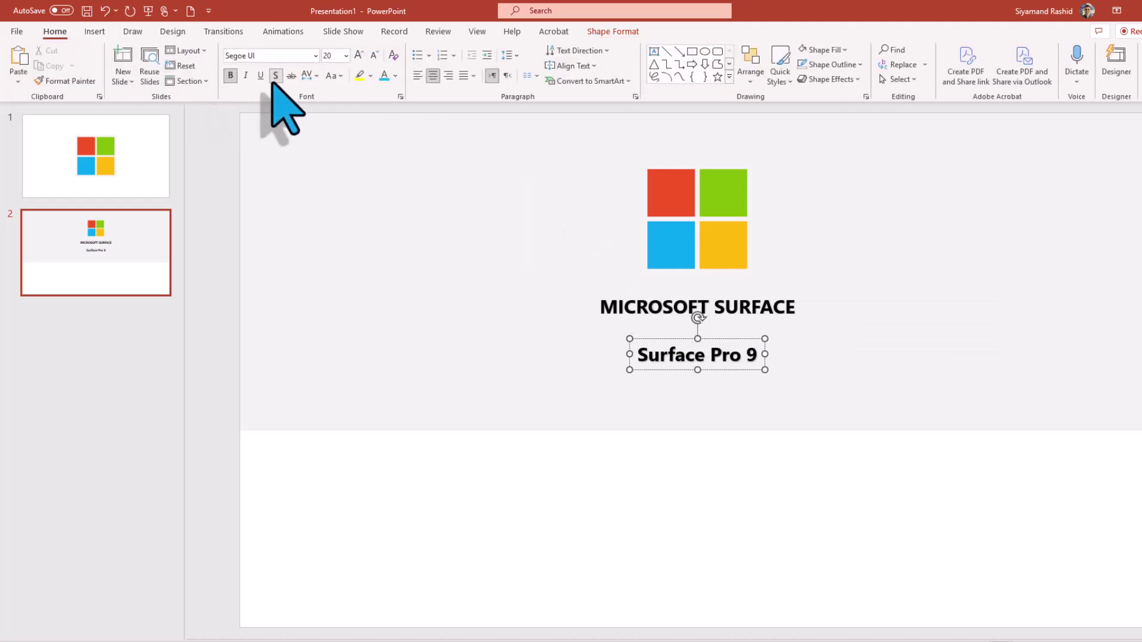
pyautogui.click(679, 340)
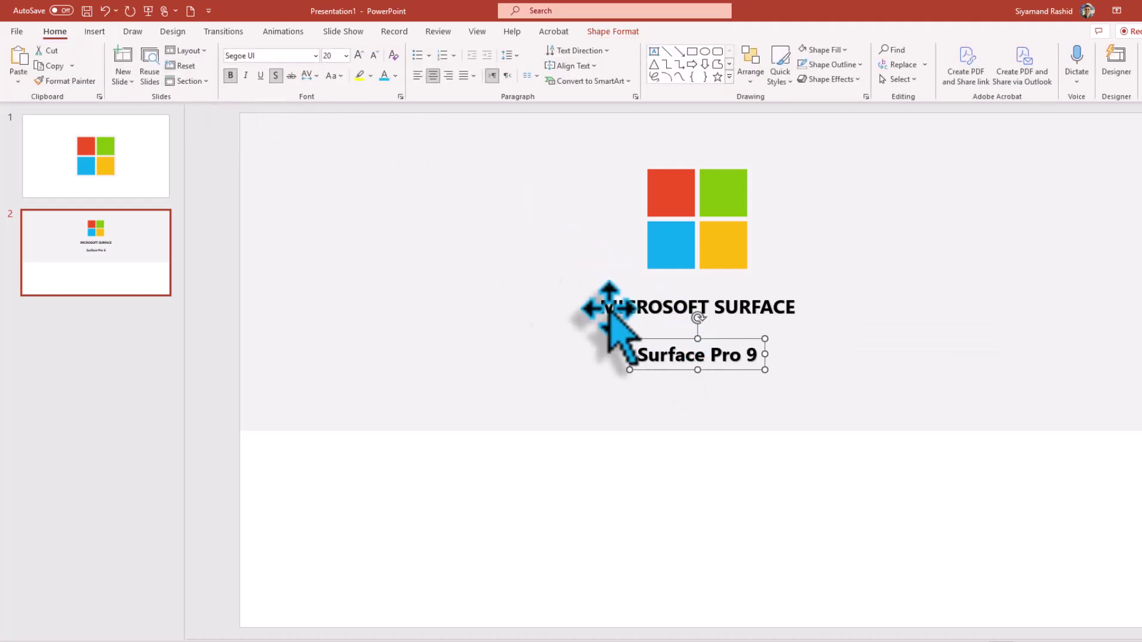
pyautogui.click(662, 307)
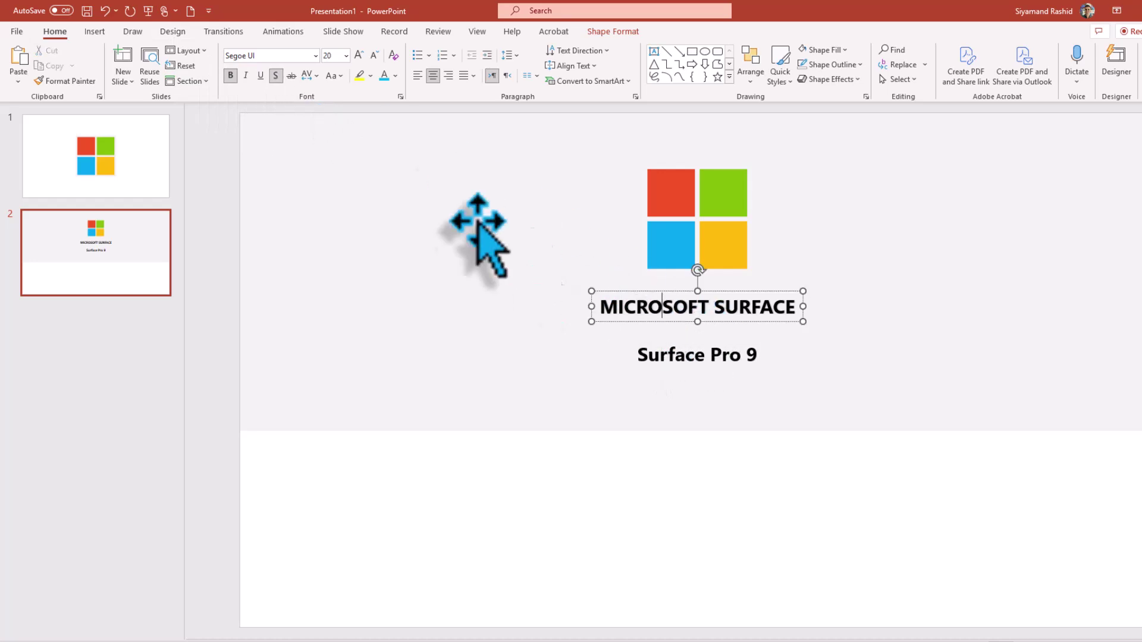
pyautogui.click(678, 356)
# - Colour the subtitle's 9 blue and bring up the 3D model insertion choices
pyautogui.press('BackSpace')
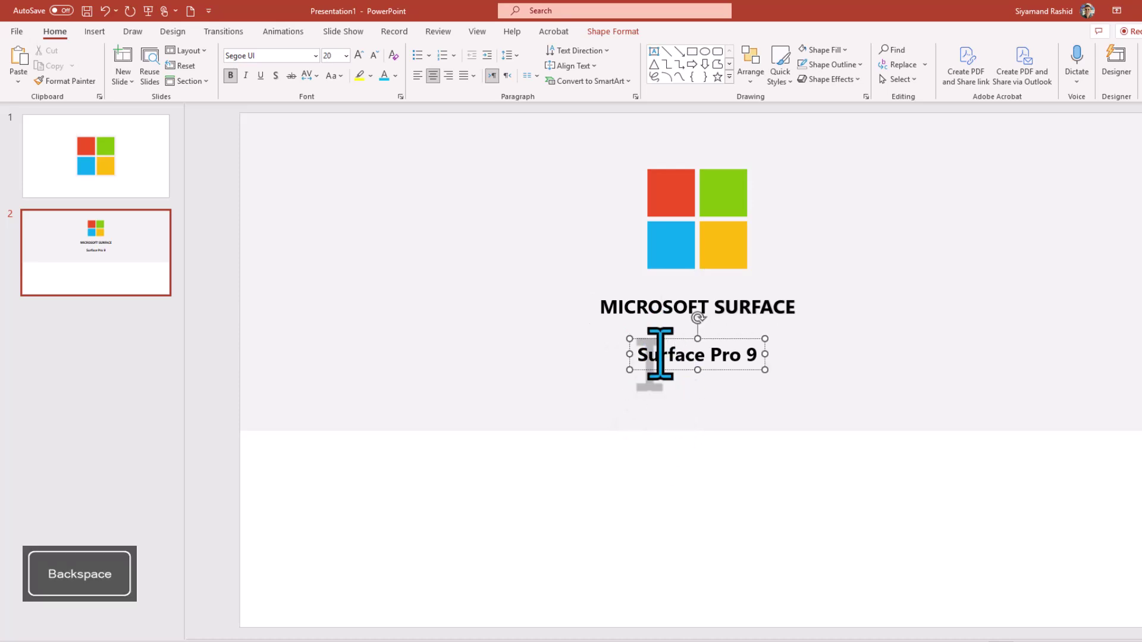
pyautogui.press('capslock')
pyautogui.doubleClick(660, 354)
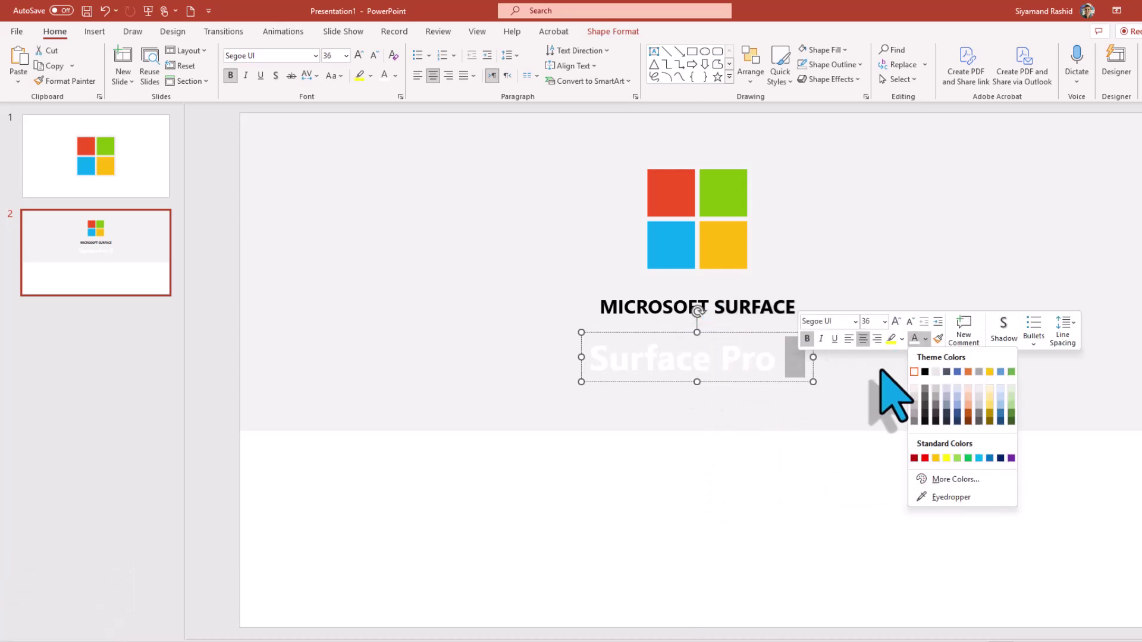
pyautogui.click(976, 454)
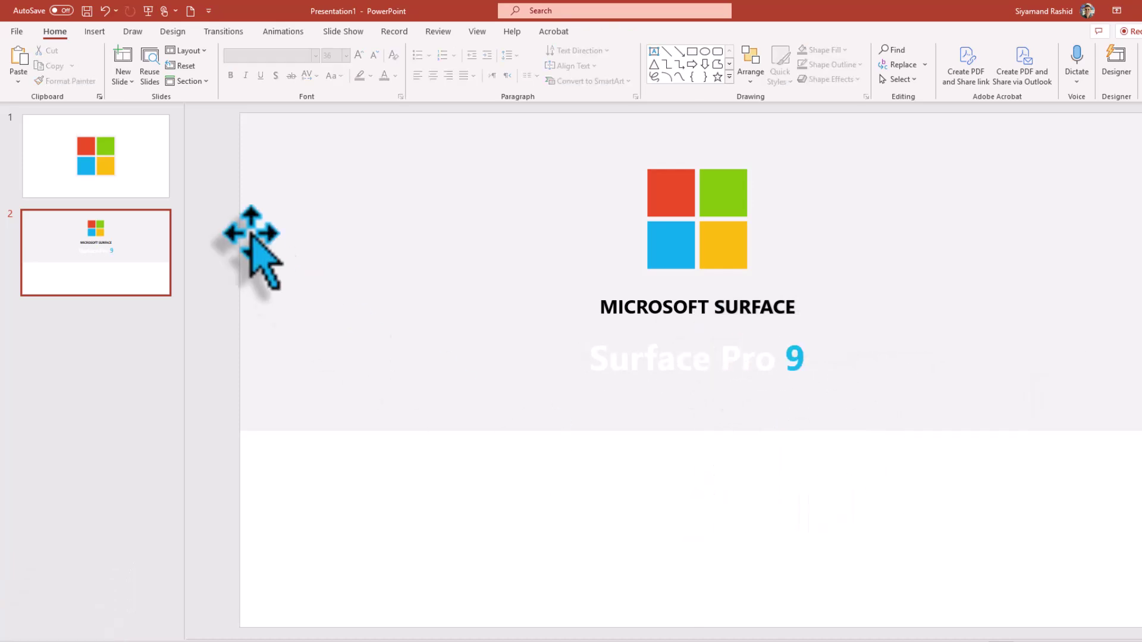
pyautogui.click(94, 33)
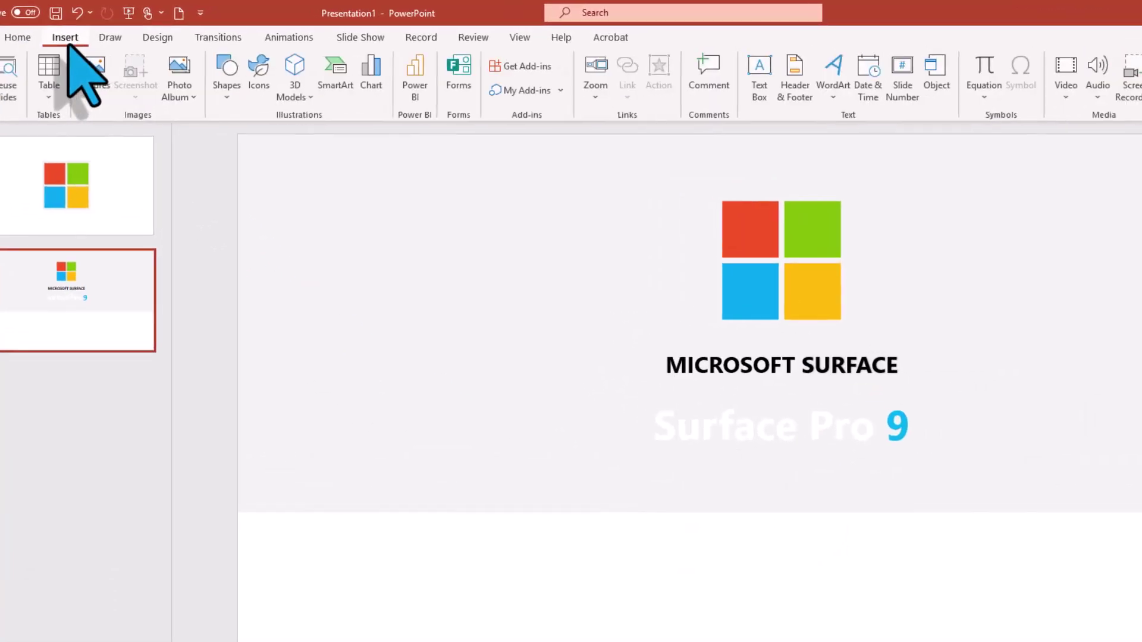
pyautogui.click(292, 95)
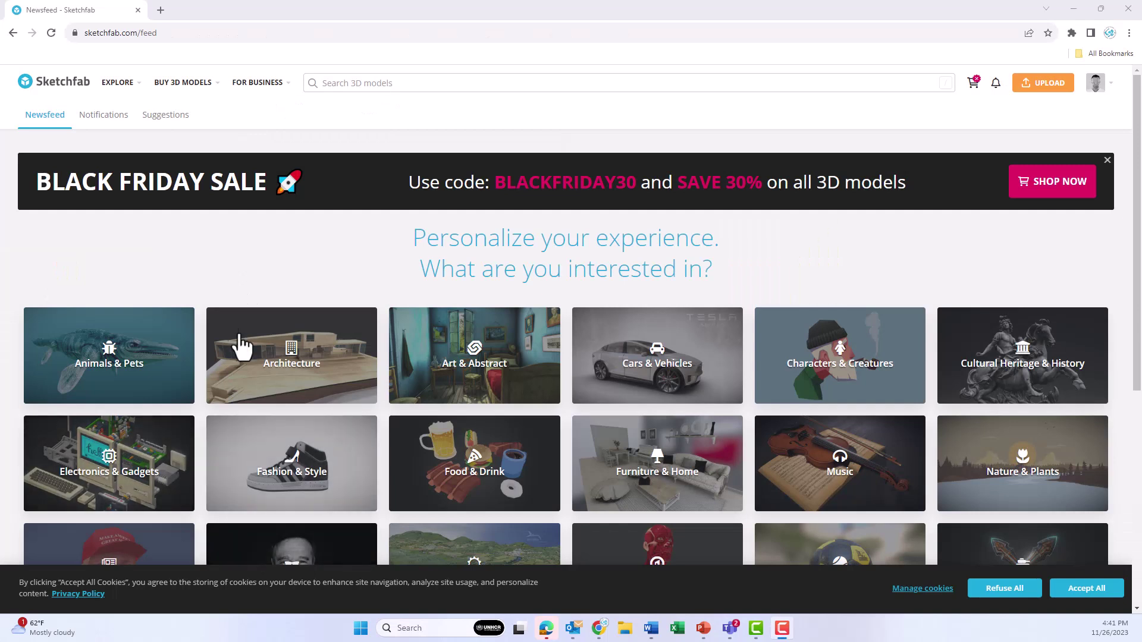
# - Select Cars & Vehicles as an interest on the Sketchfab personalized newsfeed
pyautogui.click(655, 381)
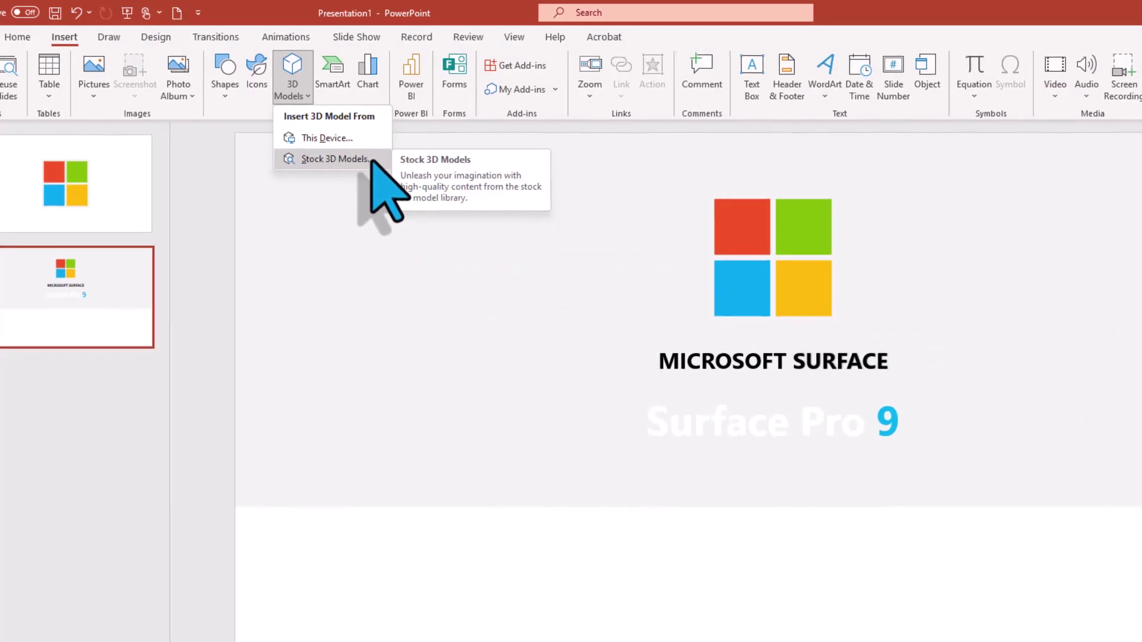
# - Insert the Surface Pro model with blue keyboard from the Microsoft Products stock 3D models
pyautogui.click(375, 162)
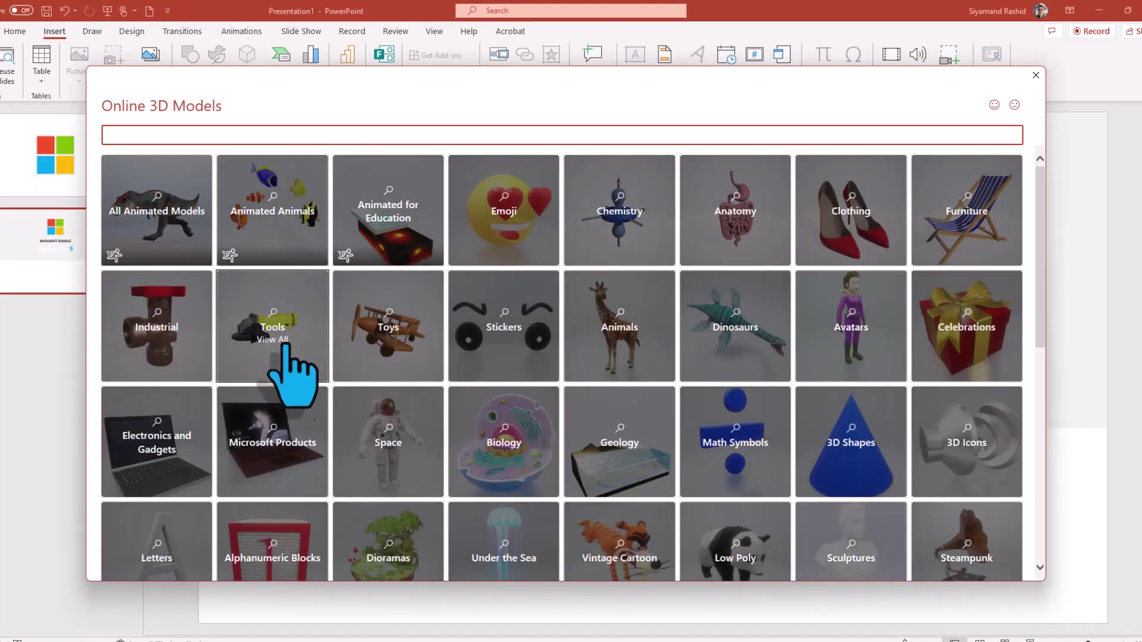
pyautogui.click(310, 426)
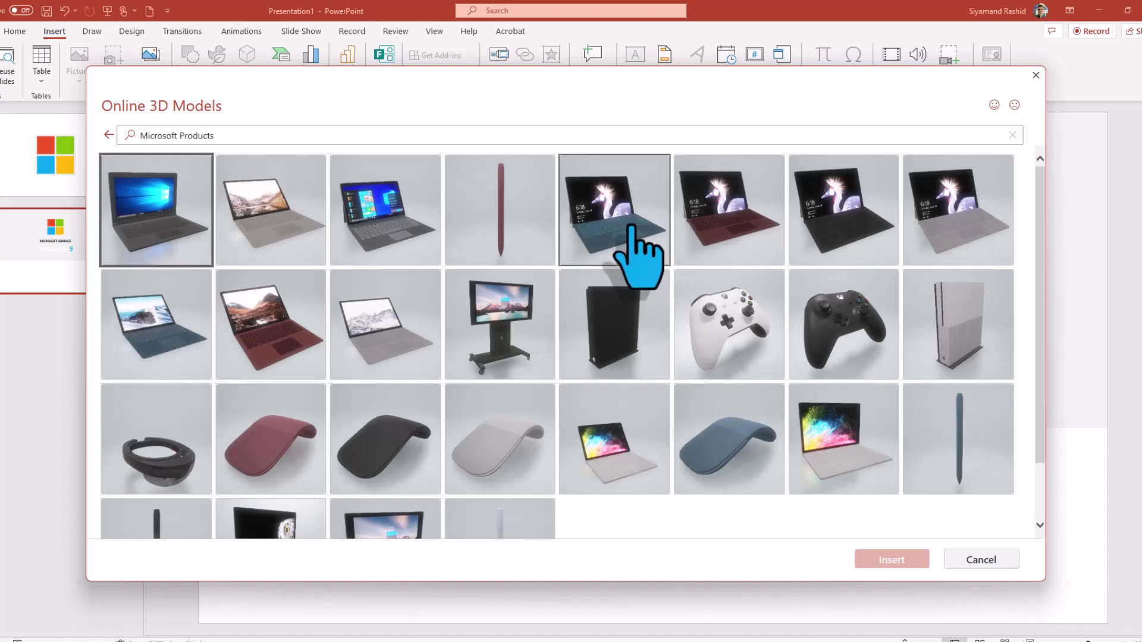
pyautogui.click(632, 253)
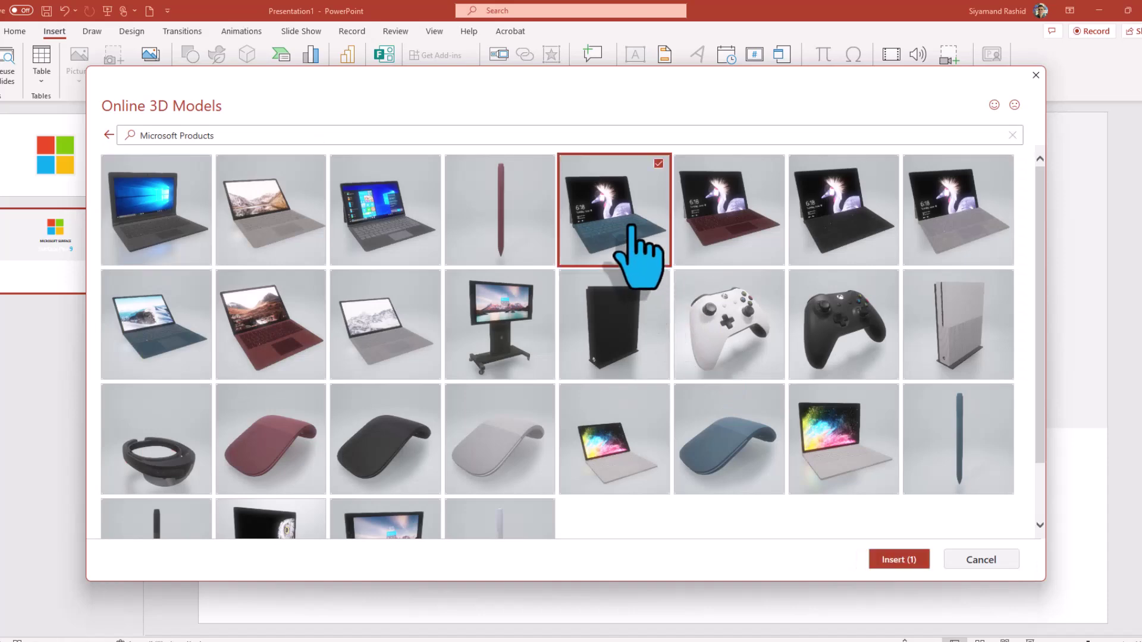
pyautogui.click(898, 560)
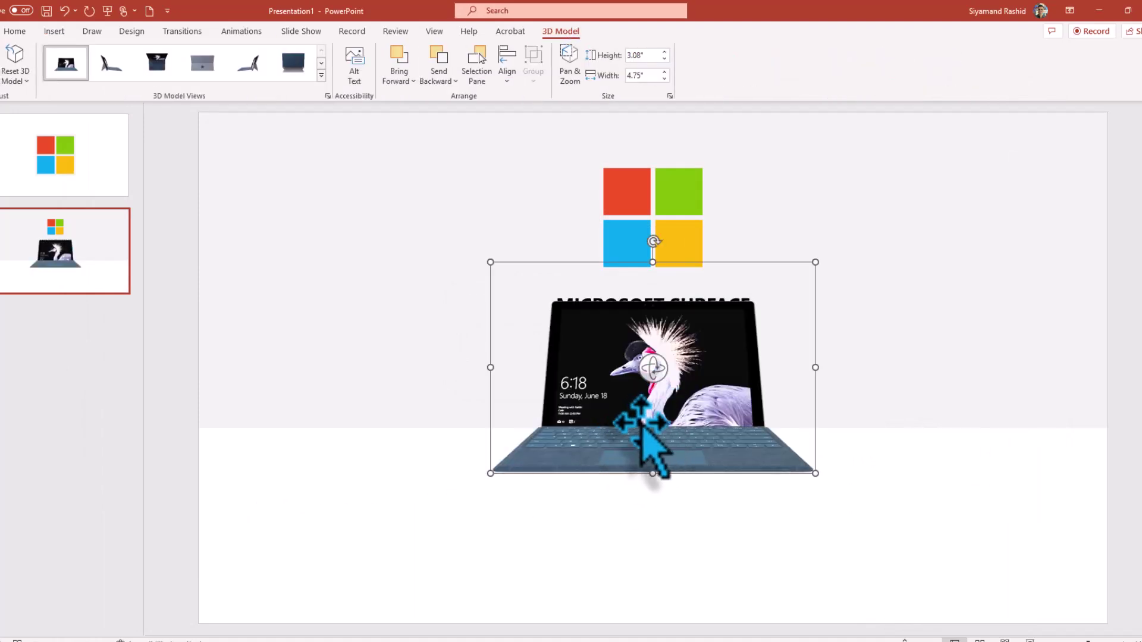
# - Move the Surface model below the title and turn it to the Front Right view
pyautogui.moveTo(650, 415); pyautogui.dragTo(652, 458)
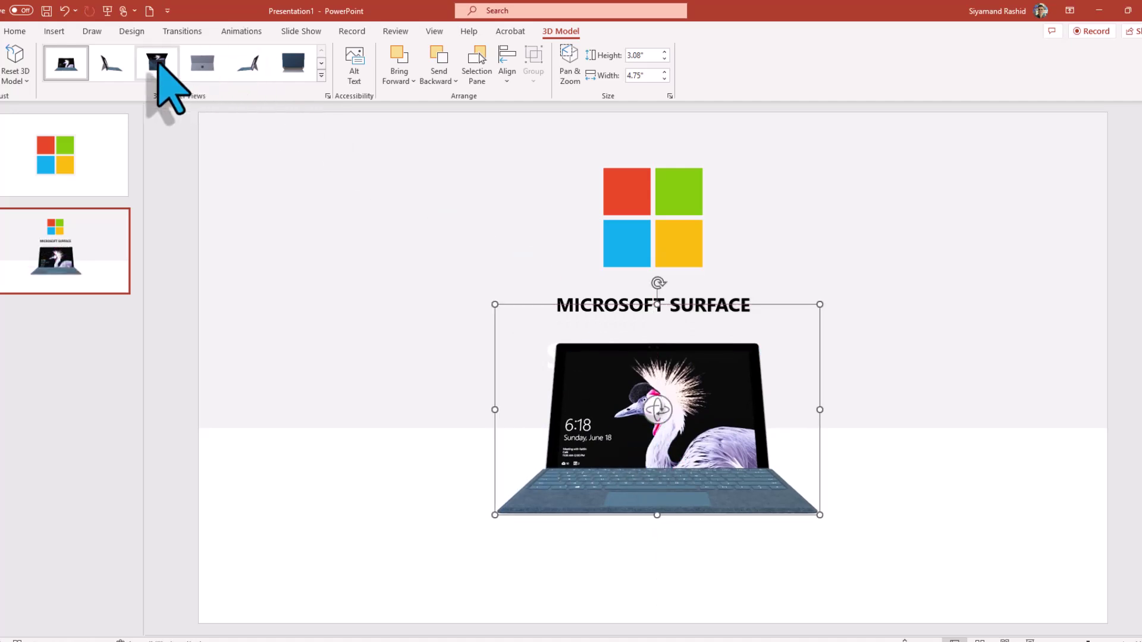
pyautogui.click(321, 75)
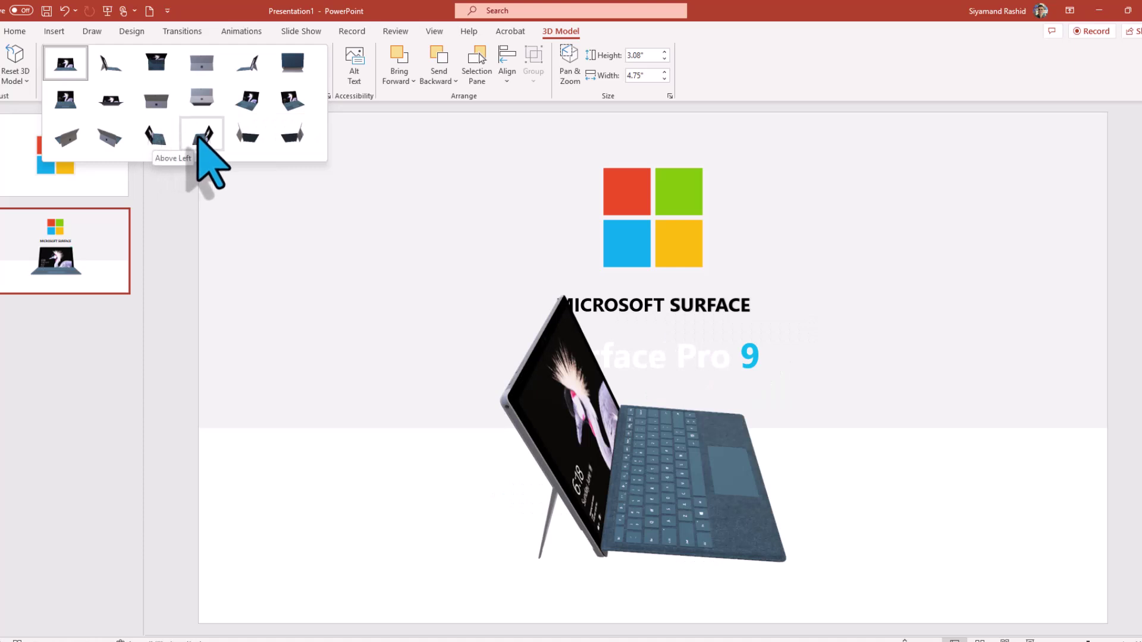
pyautogui.click(249, 99)
pyautogui.moveTo(668, 382); pyautogui.dragTo(664, 464)
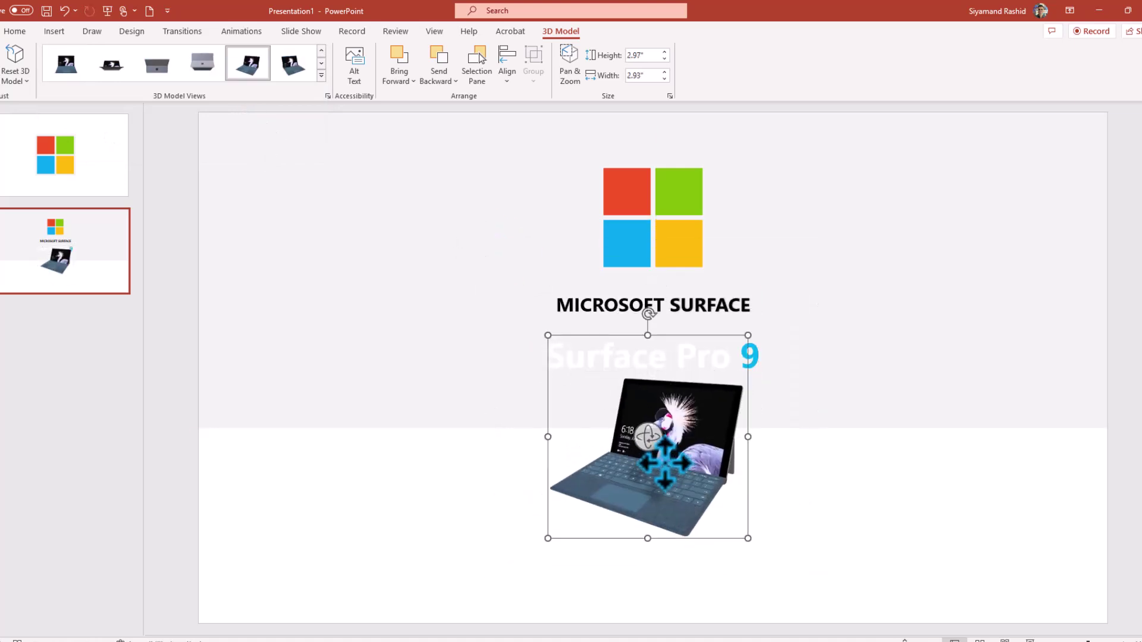
# - Shrink the Windows logo, raise the title toward it, and resize the model below the subtitle
pyautogui.click(678, 238)
pyautogui.moveTo(702, 267); pyautogui.dragTo(689, 229)
pyautogui.moveTo(671, 293); pyautogui.dragTo(670, 244)
pyautogui.click(701, 395)
pyautogui.moveTo(744, 502); pyautogui.dragTo(765, 522)
pyautogui.click(339, 458)
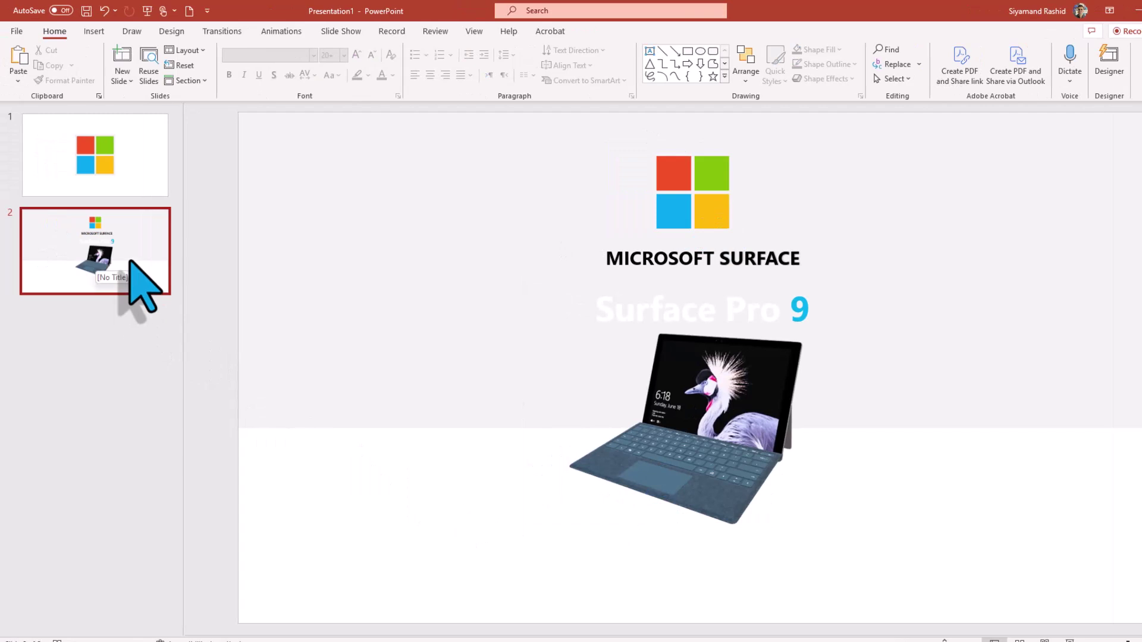
# - Duplicate slide 2 and delete the logo-only slide 1, leaving two identical Surface Pro slides
pyautogui.rightClick(130, 261)
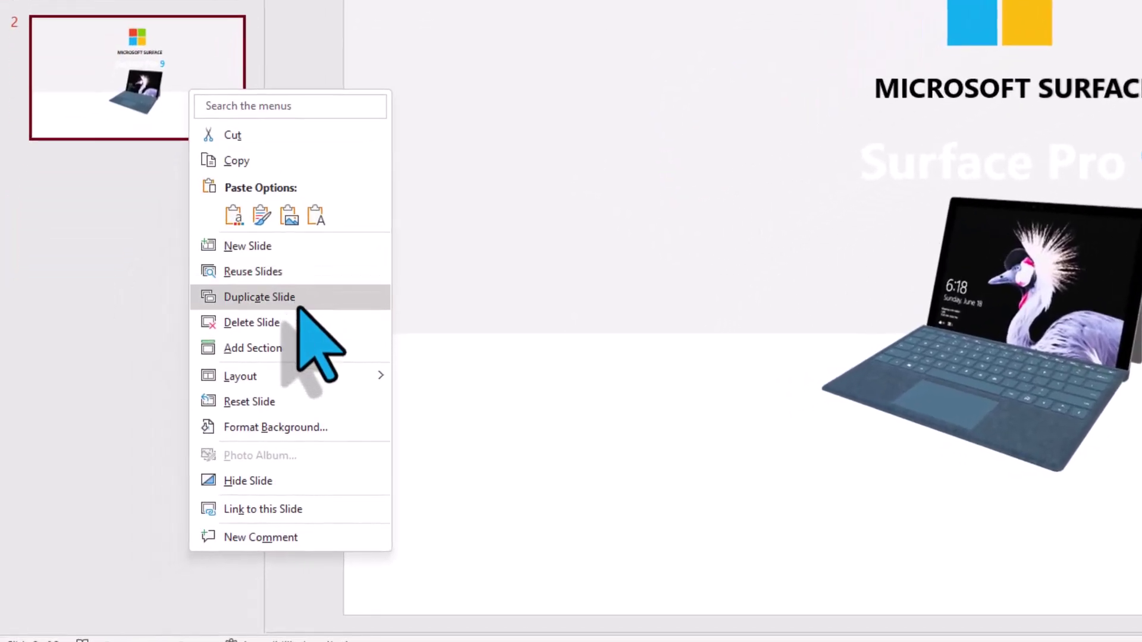
pyautogui.click(299, 308)
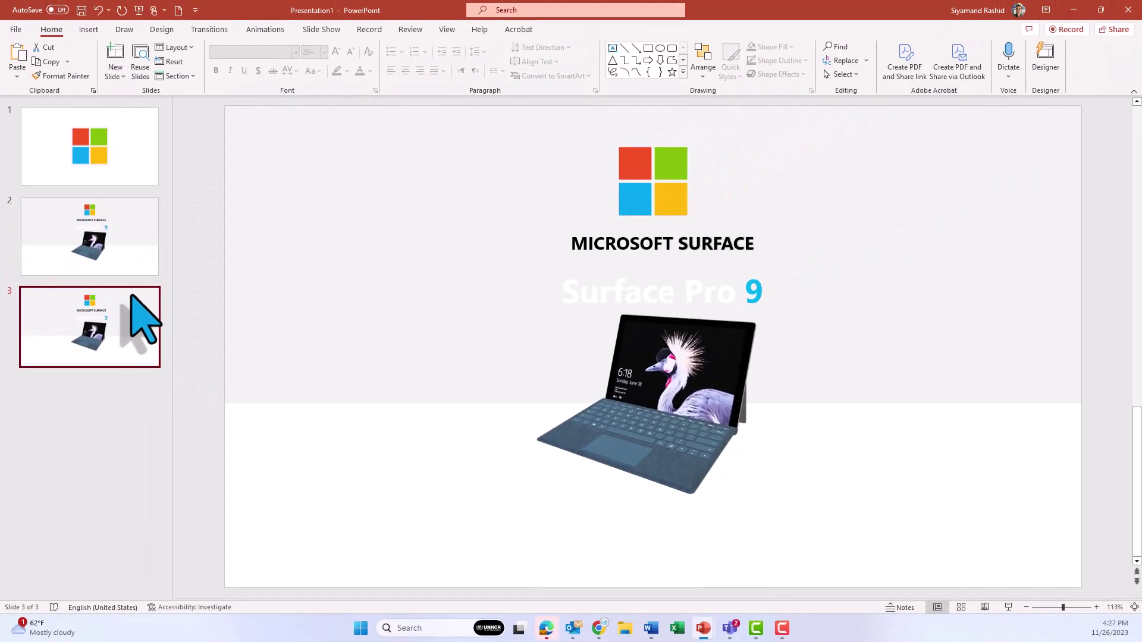
pyautogui.click(110, 172)
pyautogui.rightClick(109, 173)
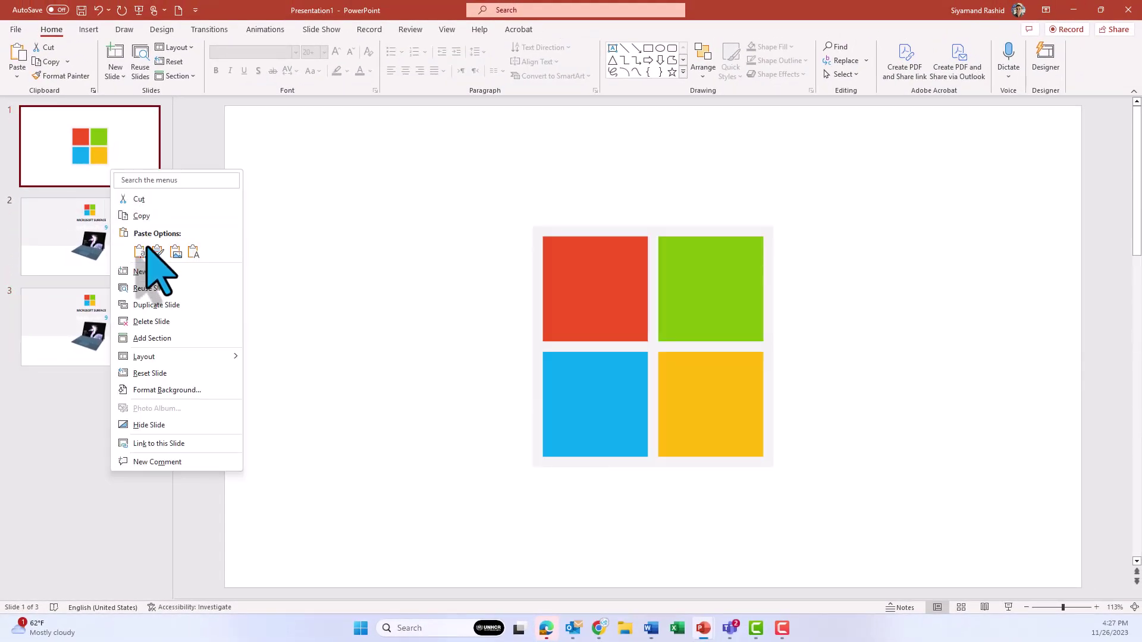
pyautogui.click(173, 320)
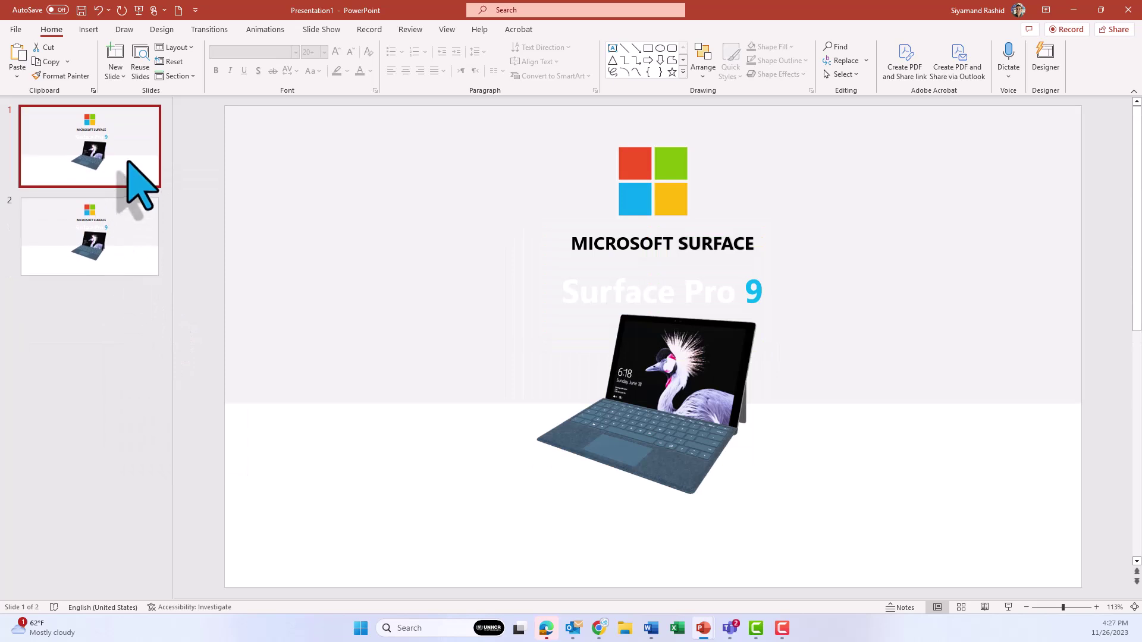
pyautogui.click(678, 393)
pyautogui.scroll(-1, 679, 392)
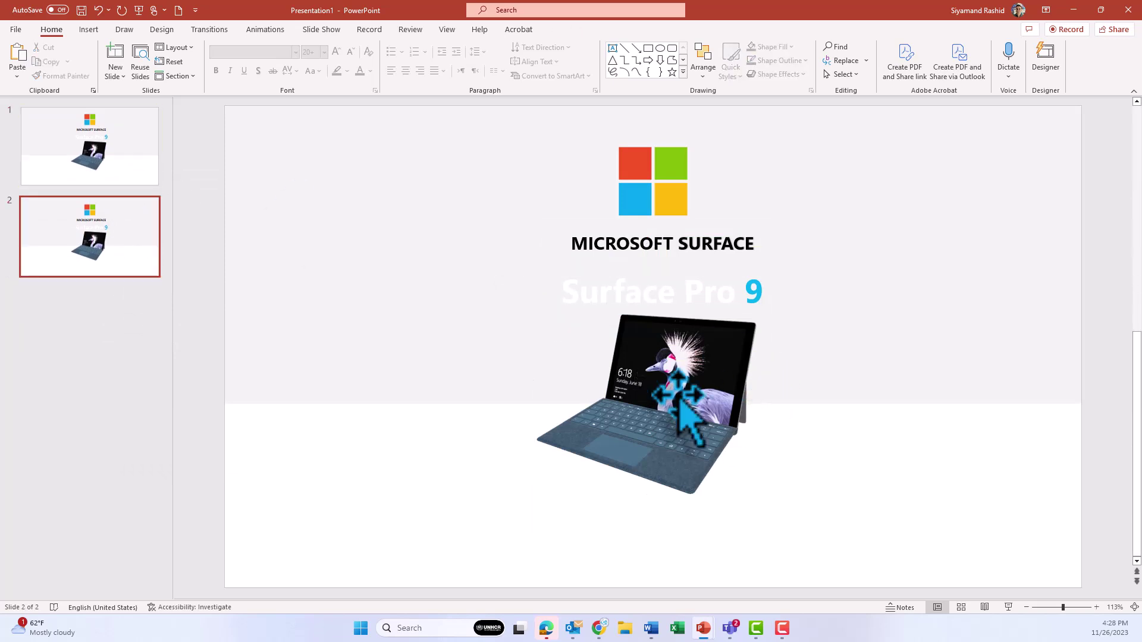
pyautogui.click(122, 162)
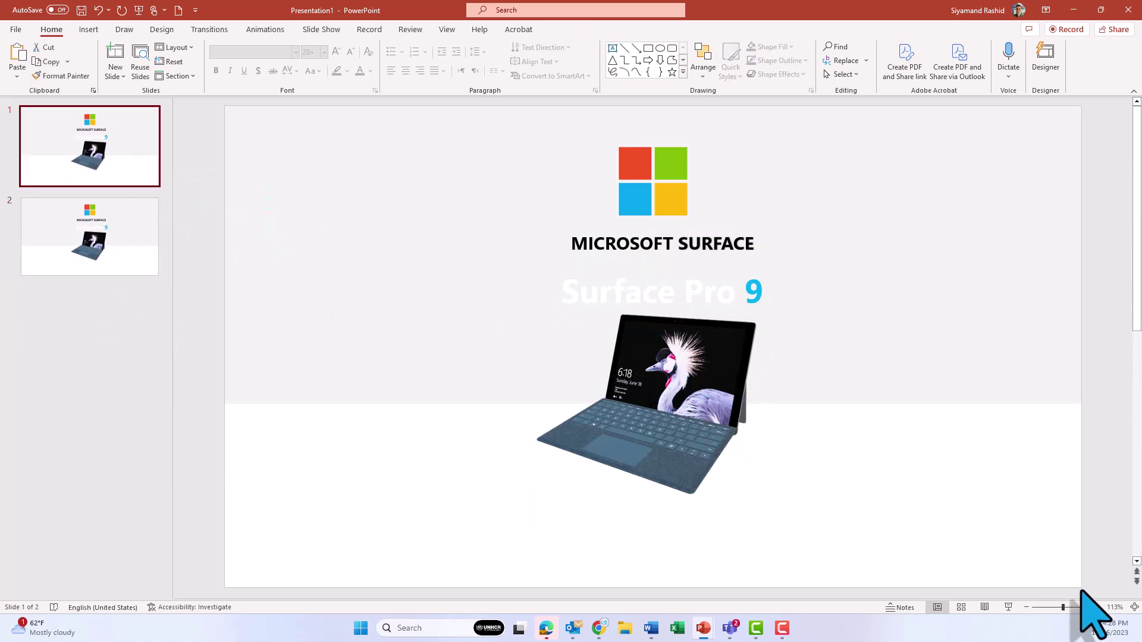
# - Park the laptop model and MICROSOFT SURFACE title below slide 1, and enlarge the logo to the slide centre
pyautogui.click(1050, 607)
pyautogui.moveTo(678, 381); pyautogui.dragTo(686, 543)
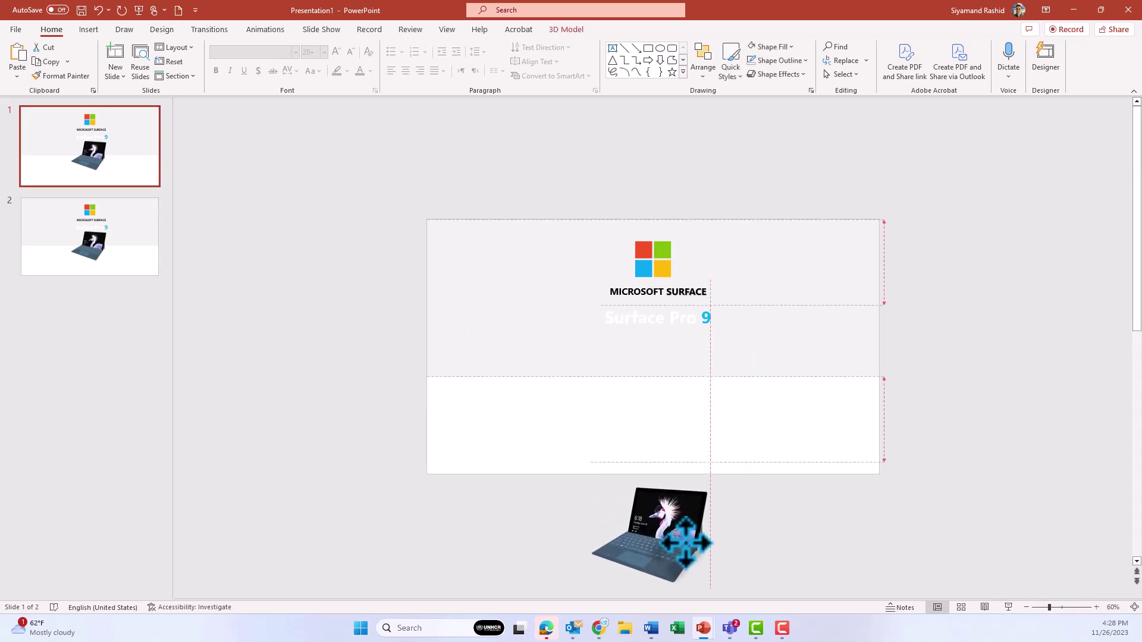
pyautogui.click(662, 327)
pyautogui.moveTo(657, 293); pyautogui.dragTo(645, 493)
pyautogui.click(653, 344)
pyautogui.click(663, 233)
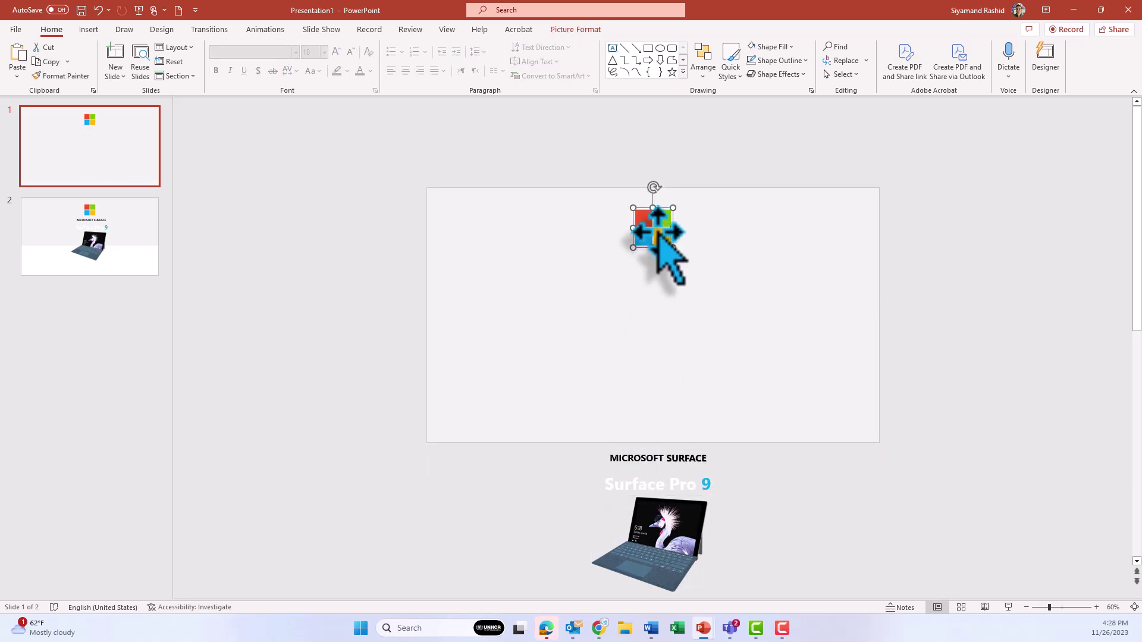
pyautogui.moveTo(657, 235); pyautogui.dragTo(721, 368)
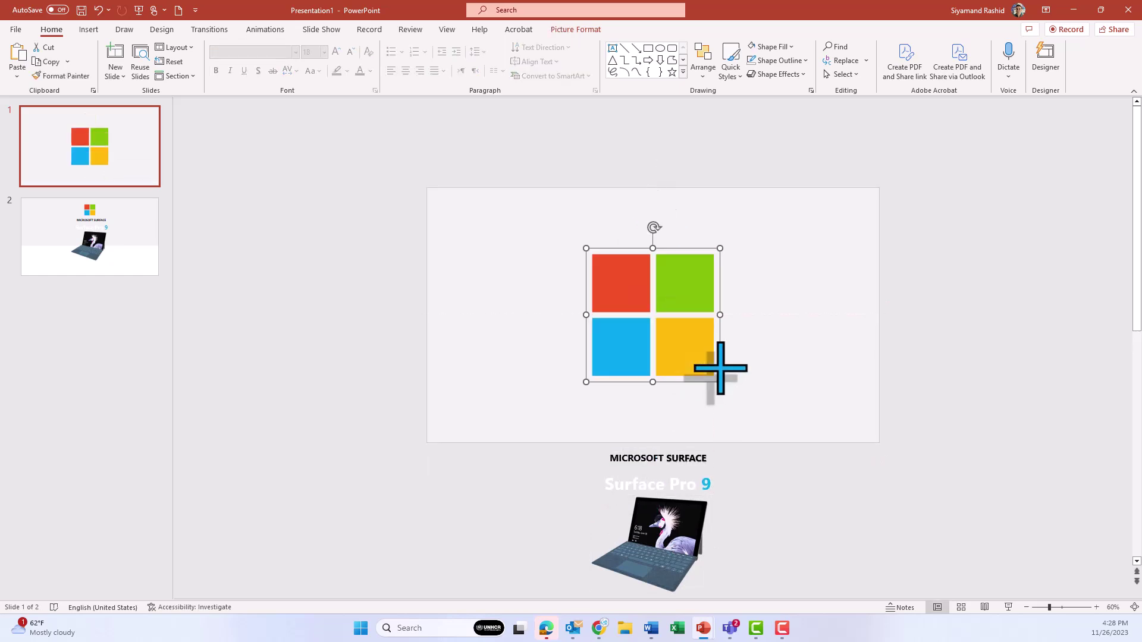
# - Turn the off-slide laptop model to the front 3D view and select slides 1 and 2 together
pyautogui.click(675, 553)
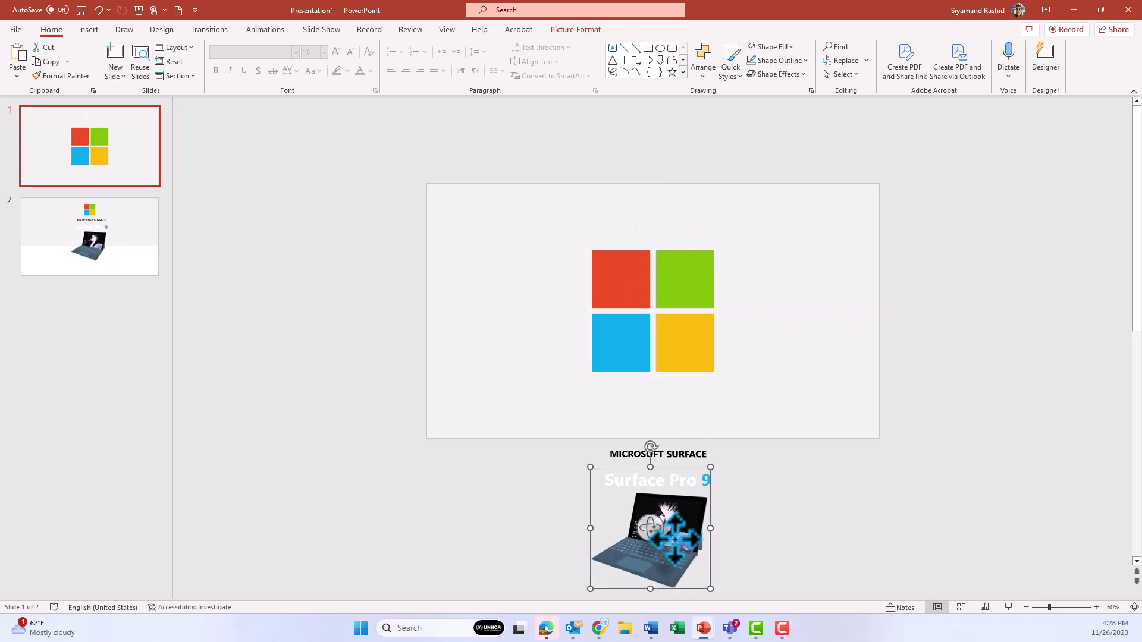
pyautogui.click(565, 29)
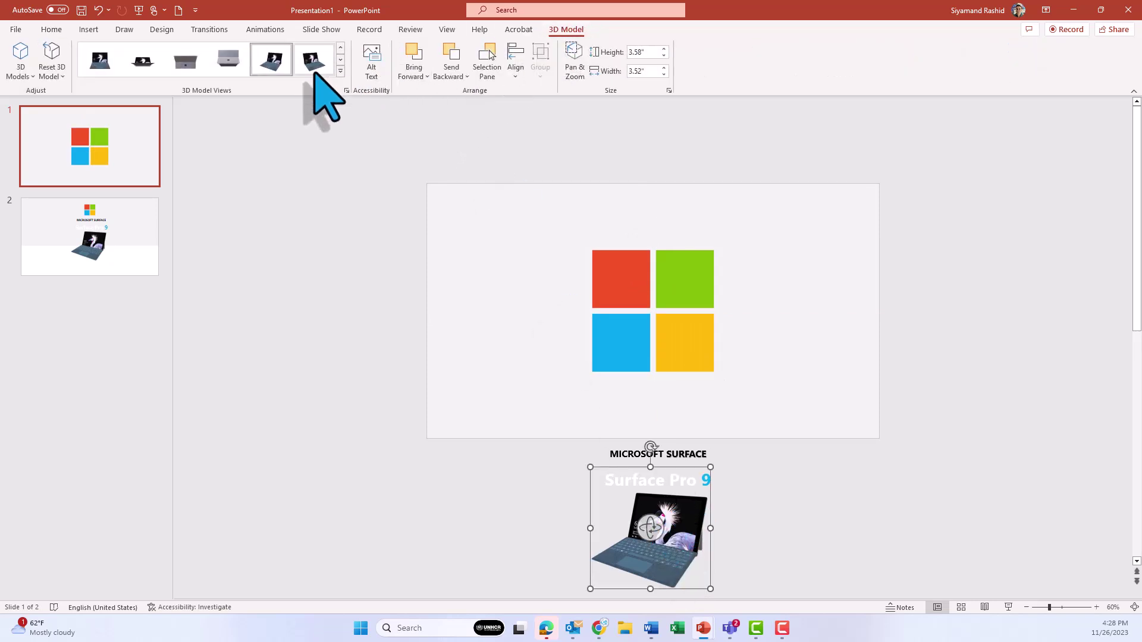
pyautogui.click(340, 71)
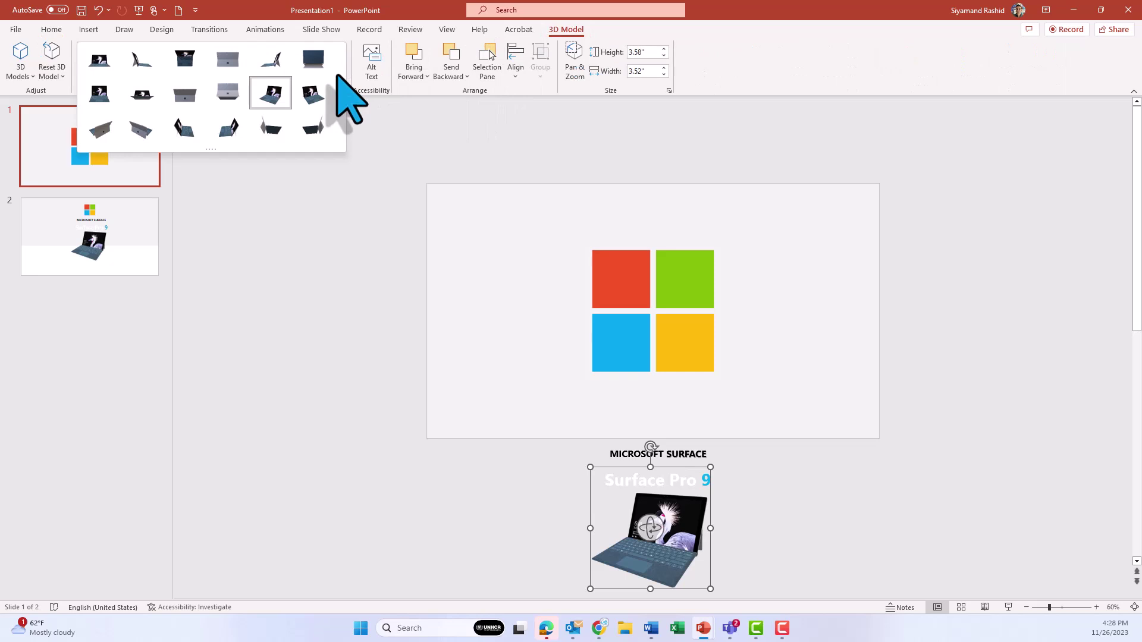
pyautogui.click(100, 61)
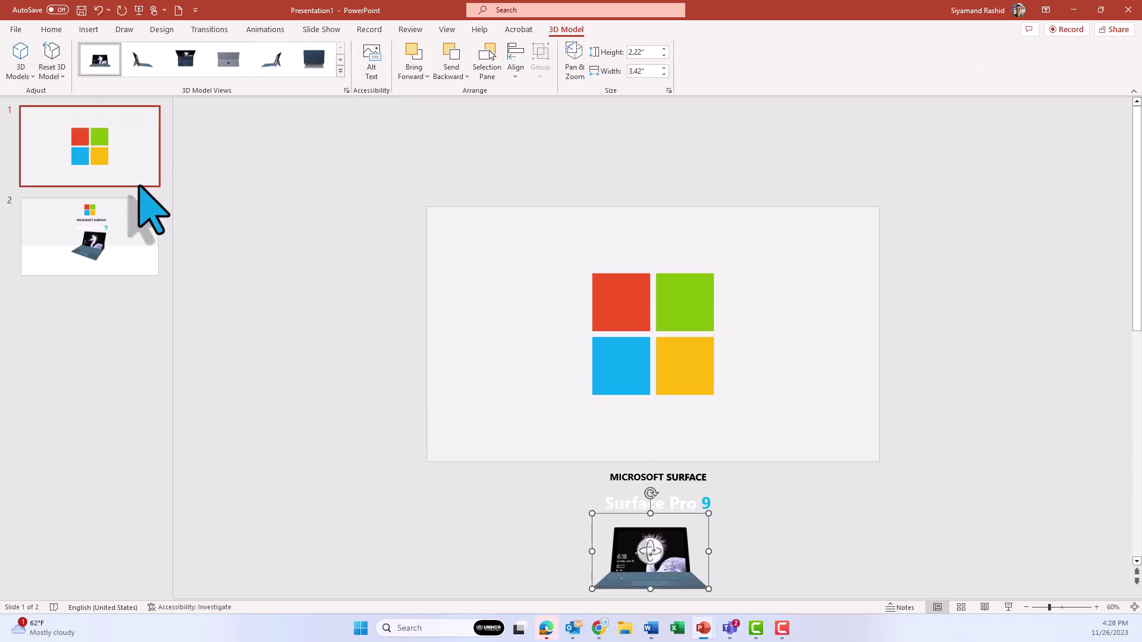
pyautogui.keyDown('ctrl'); pyautogui.click(127, 235); pyautogui.keyUp('ctrl')
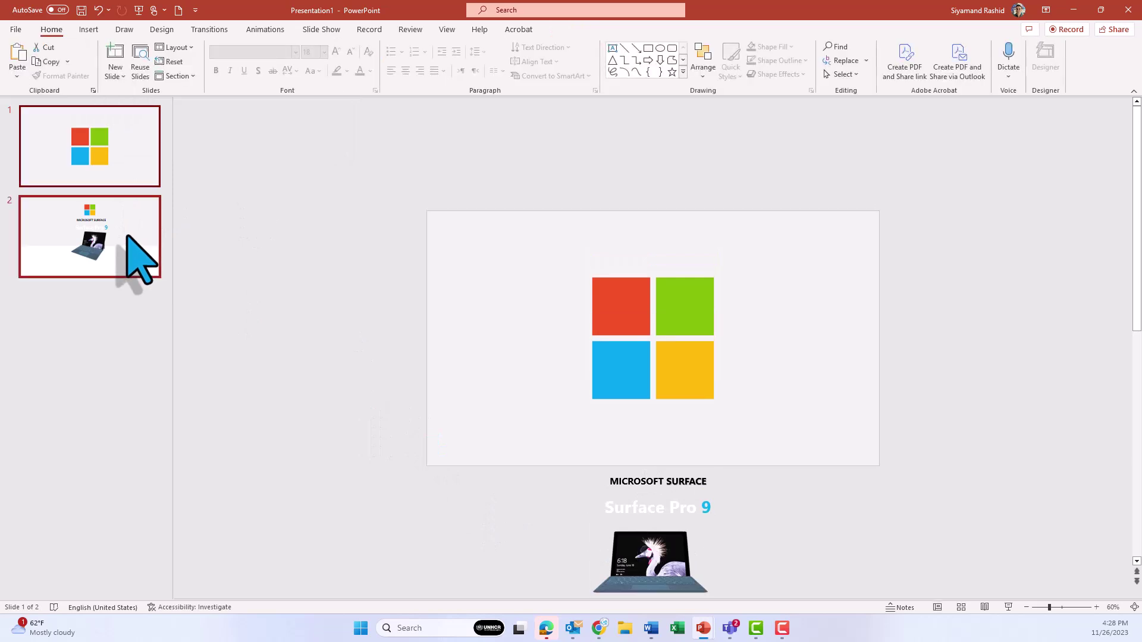
pyautogui.click(226, 31)
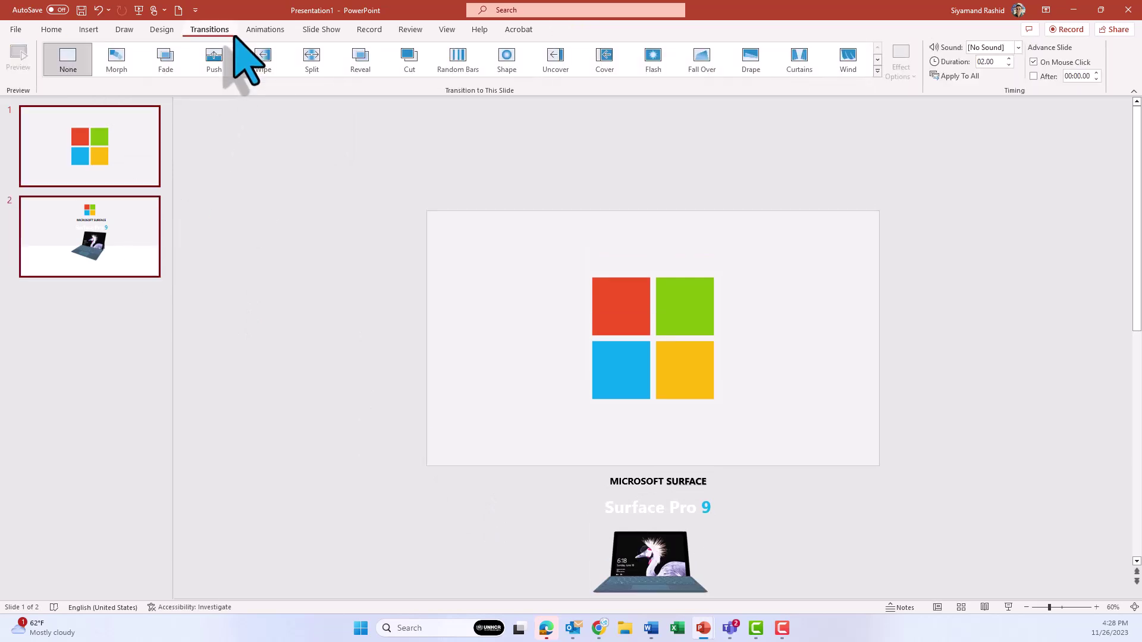
# - Apply Morph to slides 1 and 2, then preview slide 2's Morph on its own
pyautogui.click(122, 57)
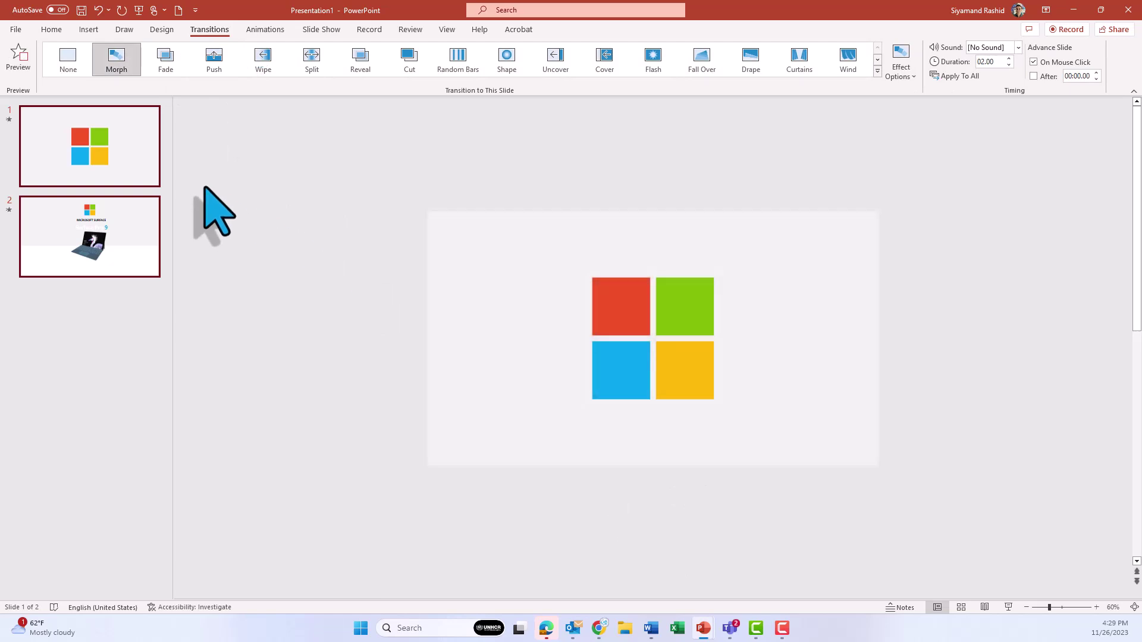
pyautogui.click(140, 240)
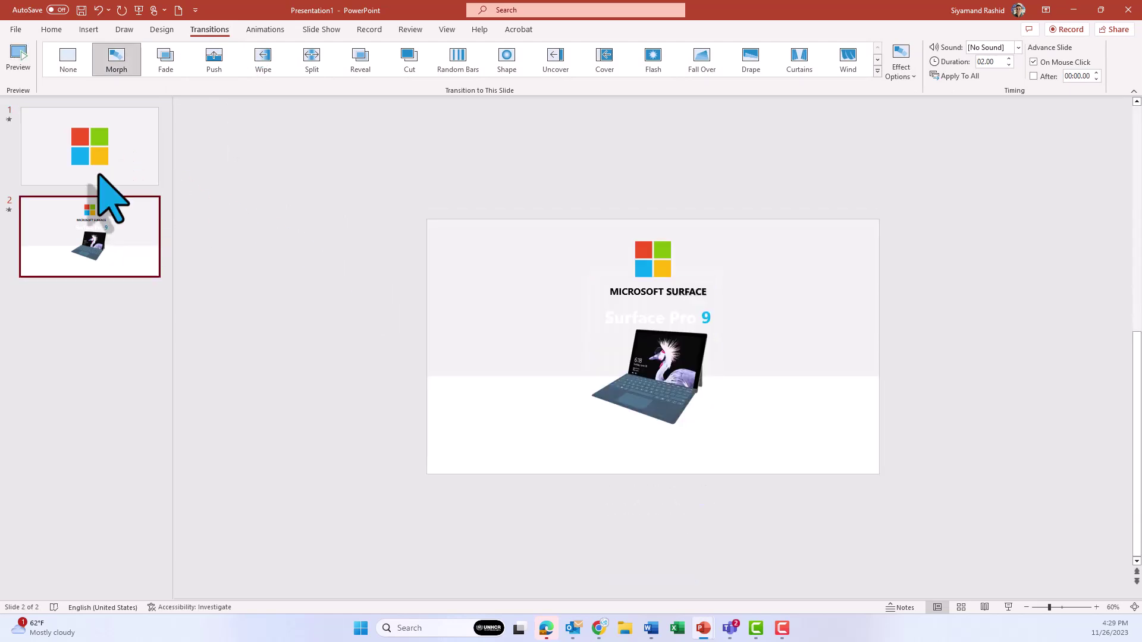
pyautogui.click(19, 55)
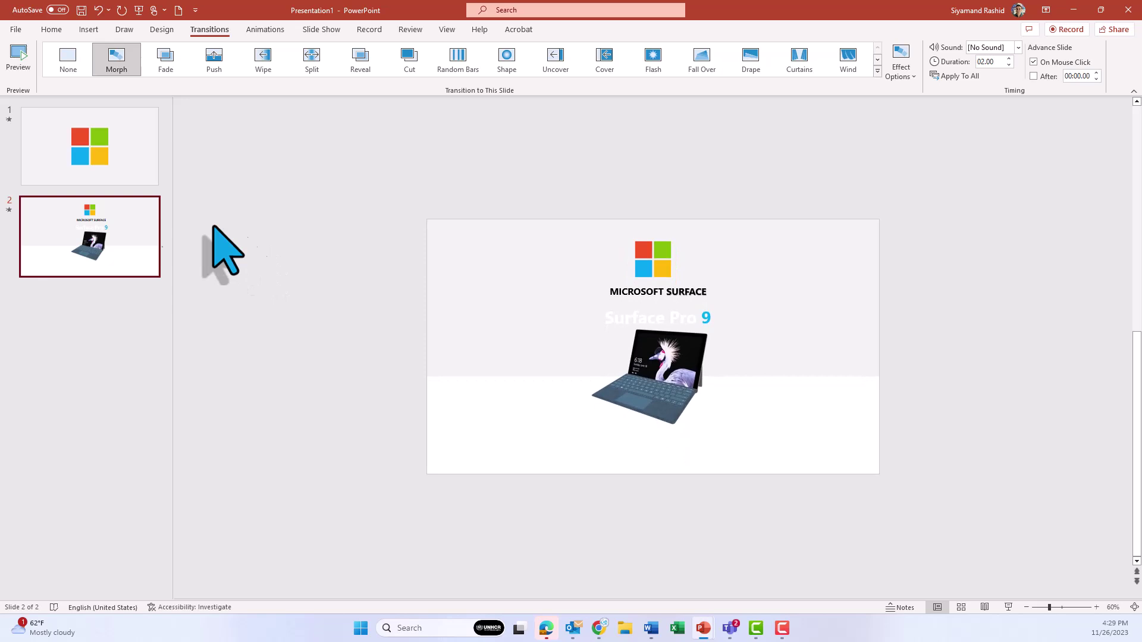
pyautogui.rightClick(106, 243)
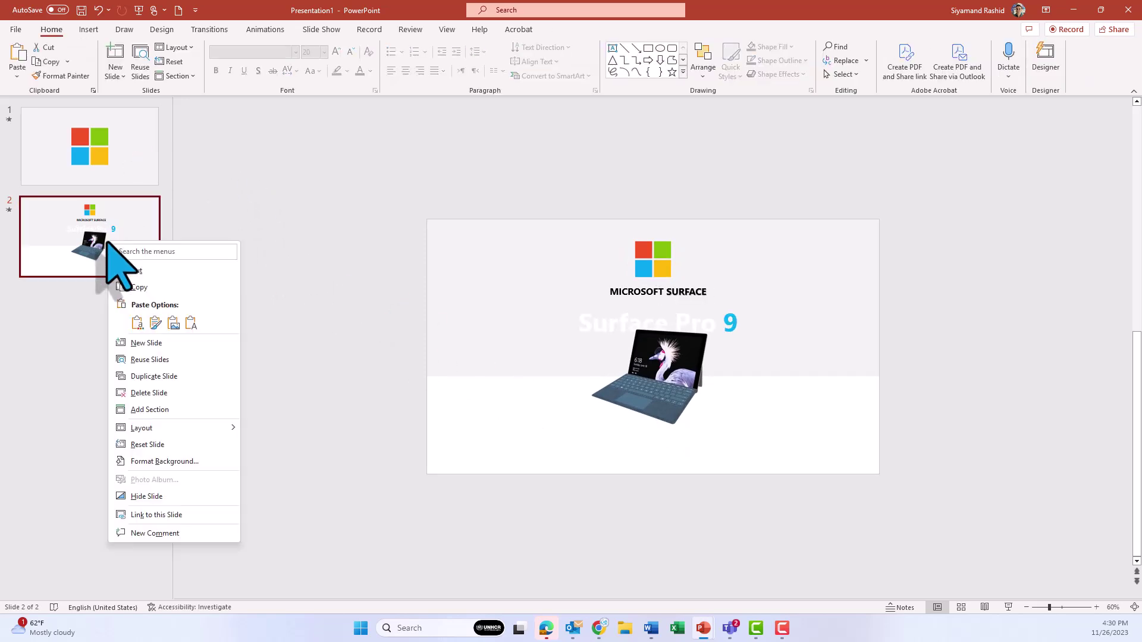
# - Duplicate slide 2 as slide 3 and resize the light background rectangle to the slide's left portion
pyautogui.click(189, 376)
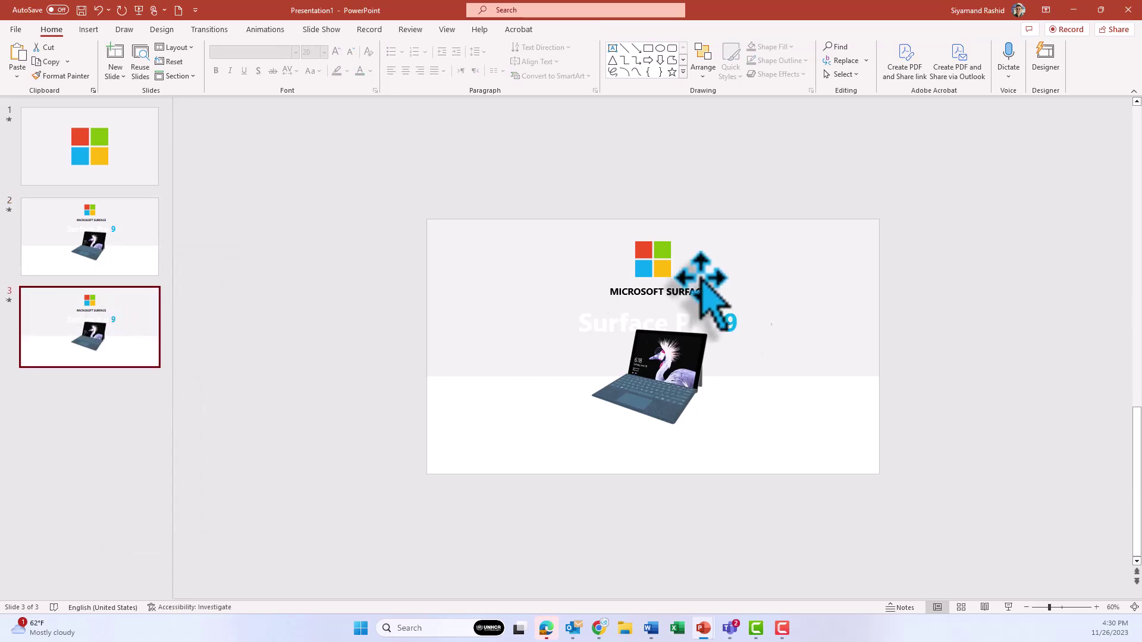
pyautogui.click(679, 366)
pyautogui.moveTo(653, 377); pyautogui.dragTo(653, 473)
pyautogui.moveTo(879, 348); pyautogui.dragTo(676, 345)
# - Move the logo top-right and MICROSOFT SURFACE top-left in white, keeping Surface Pro 9 beneath
pyautogui.click(659, 266)
pyautogui.moveTo(659, 266); pyautogui.dragTo(840, 250)
pyautogui.moveTo(680, 290); pyautogui.dragTo(538, 244)
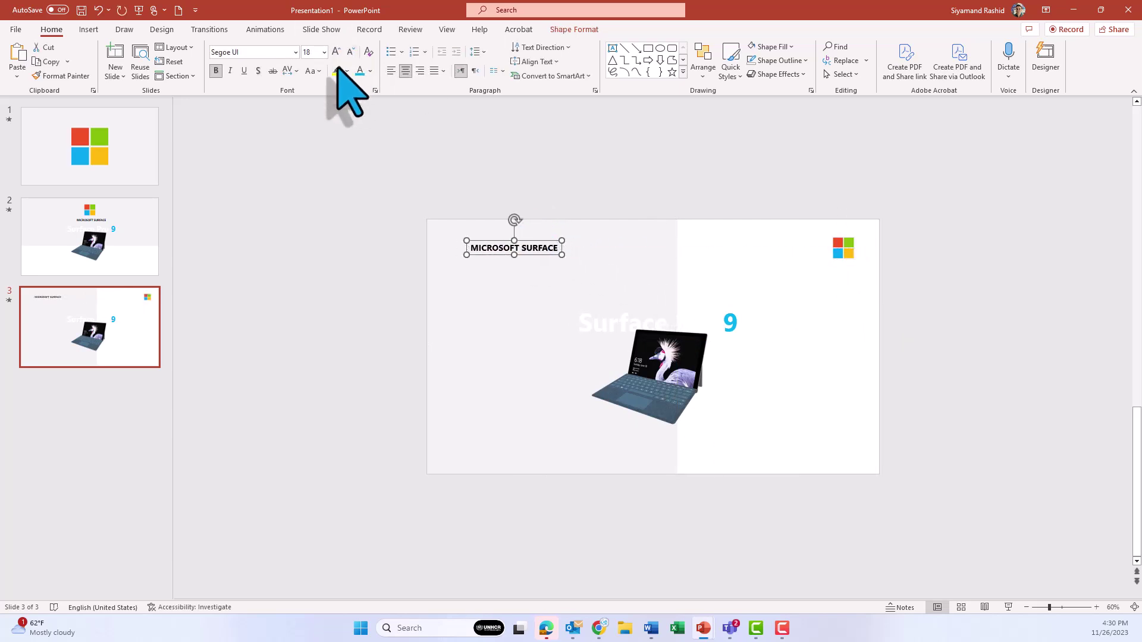
pyautogui.click(369, 71)
pyautogui.click(359, 104)
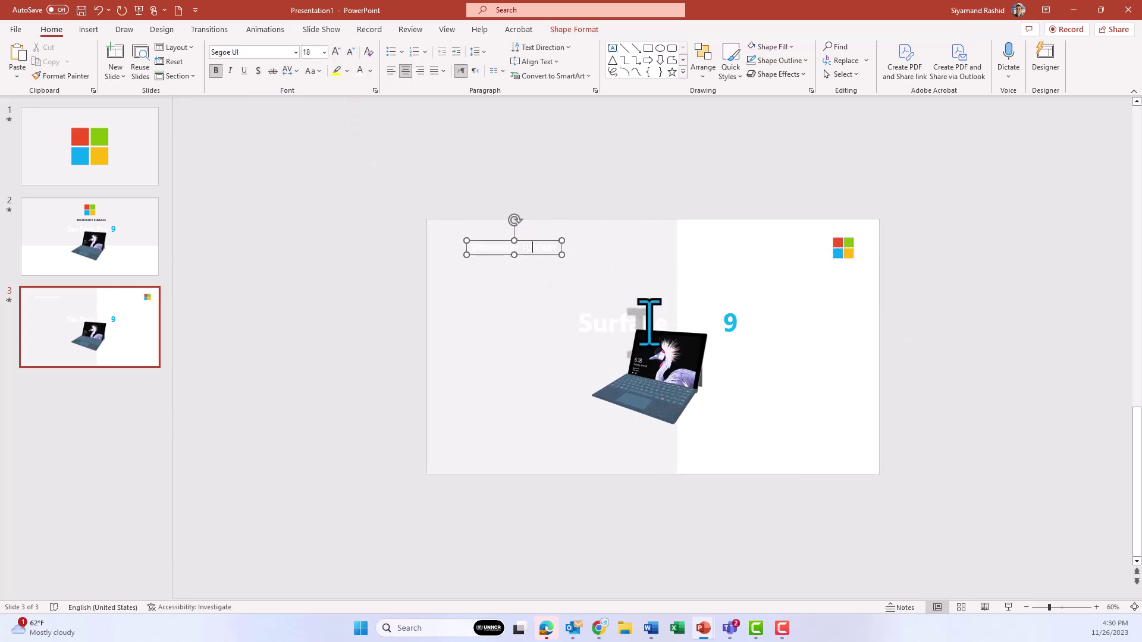
pyautogui.moveTo(647, 335); pyautogui.dragTo(456, 273)
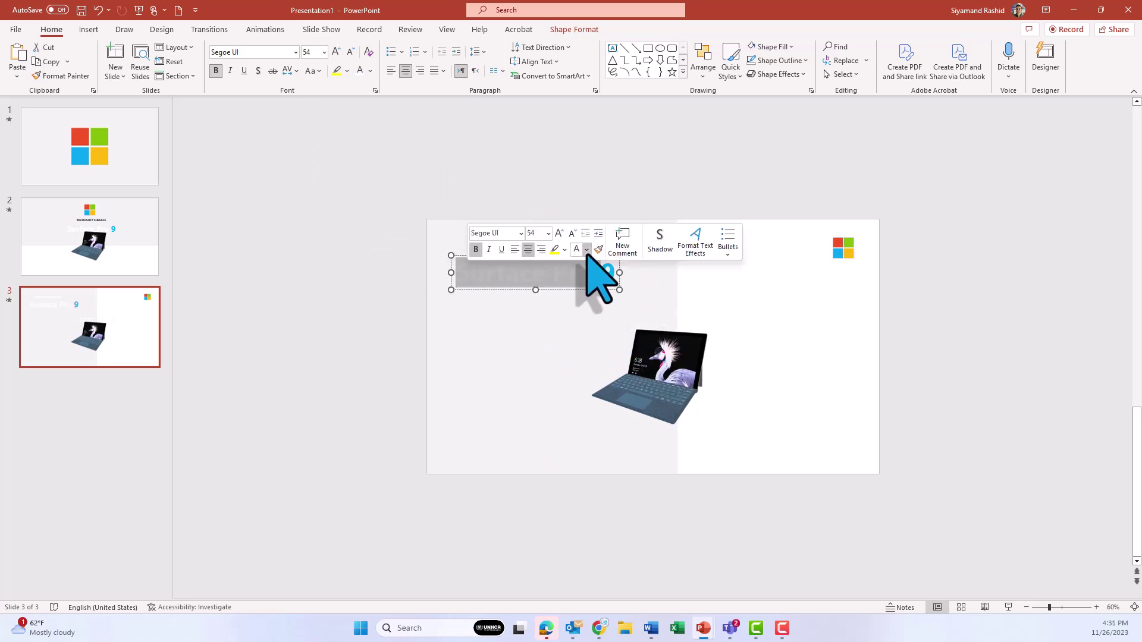
pyautogui.hotkey('ctrl', 'z')
pyautogui.click(661, 383)
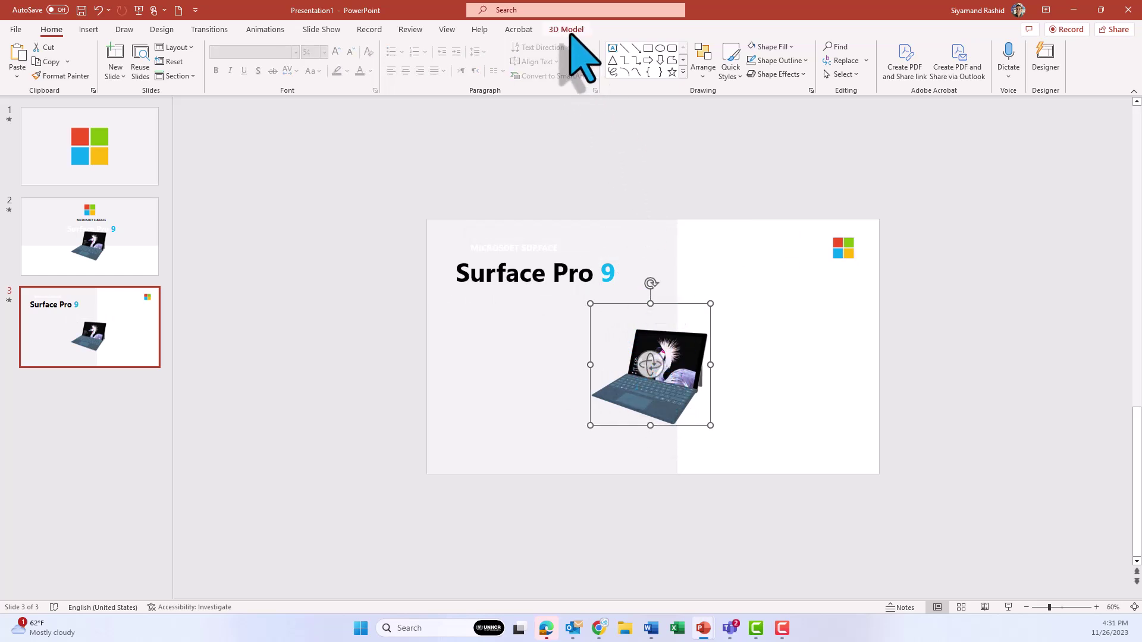
# - Switch slide 3's laptop model to the top-down view and enlarge it across the right half
pyautogui.click(565, 30)
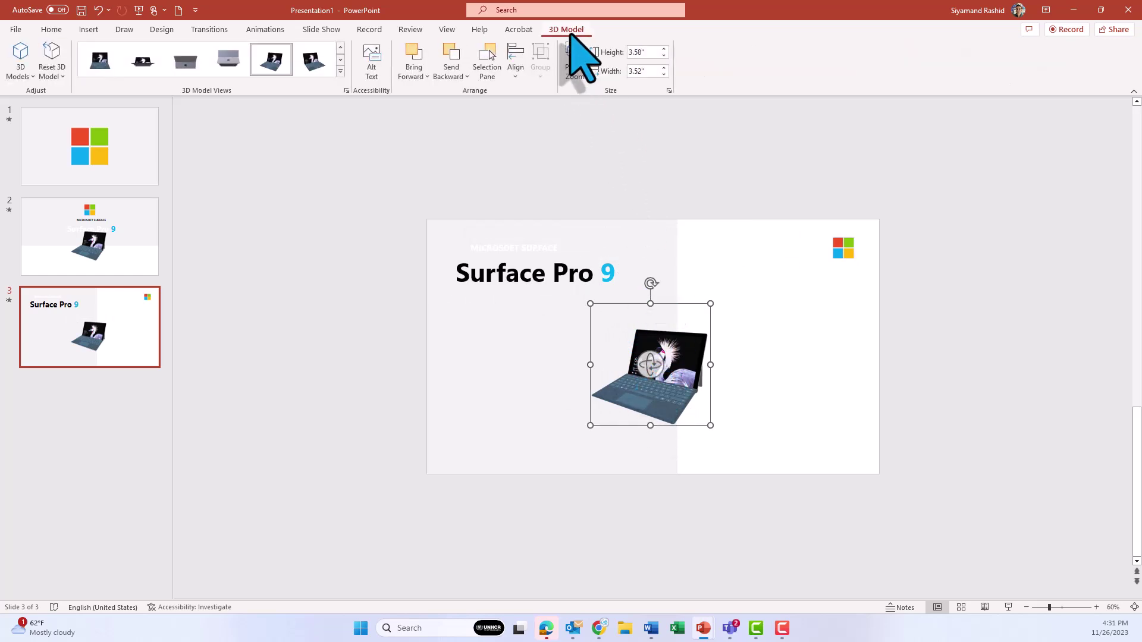
pyautogui.click(341, 71)
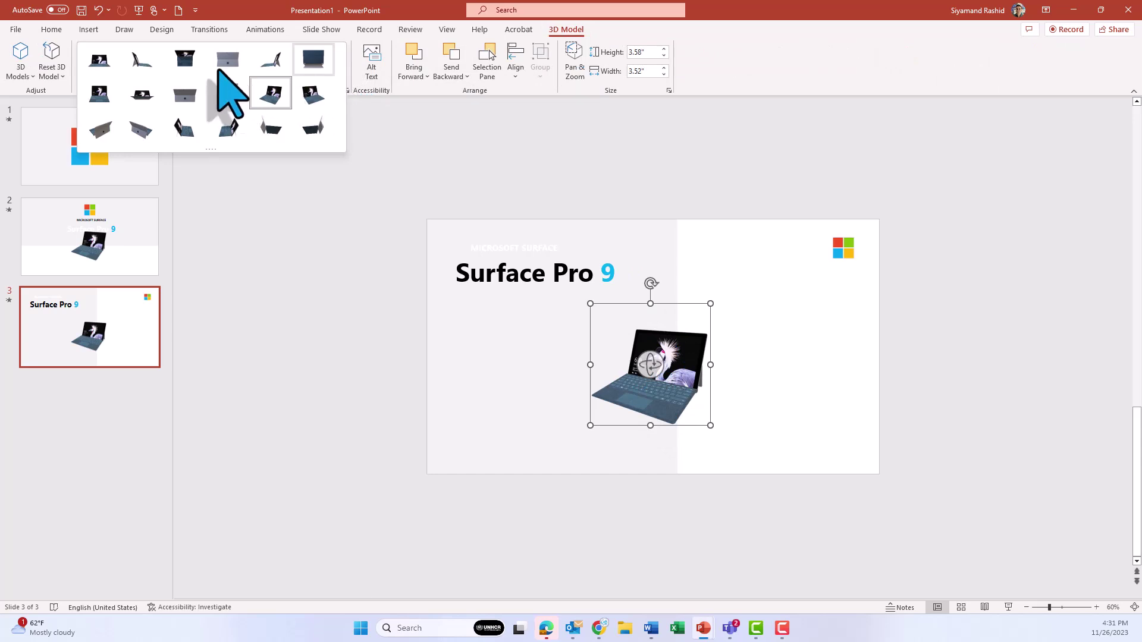
pyautogui.click(185, 59)
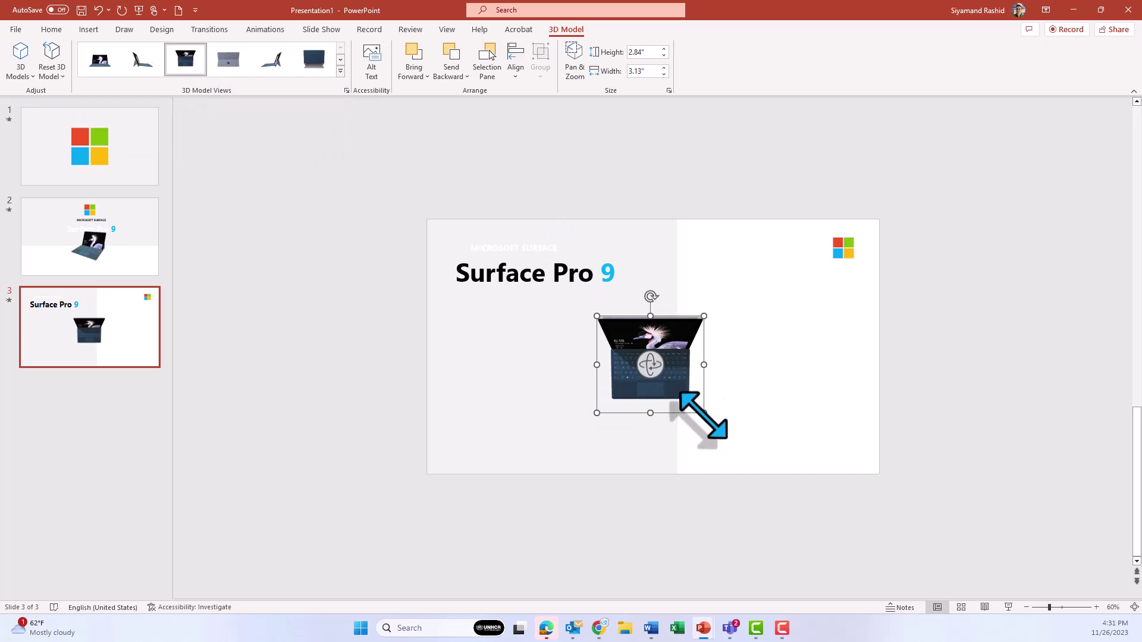
pyautogui.moveTo(704, 413); pyautogui.dragTo(783, 485)
pyautogui.moveTo(714, 411); pyautogui.dragTo(774, 386)
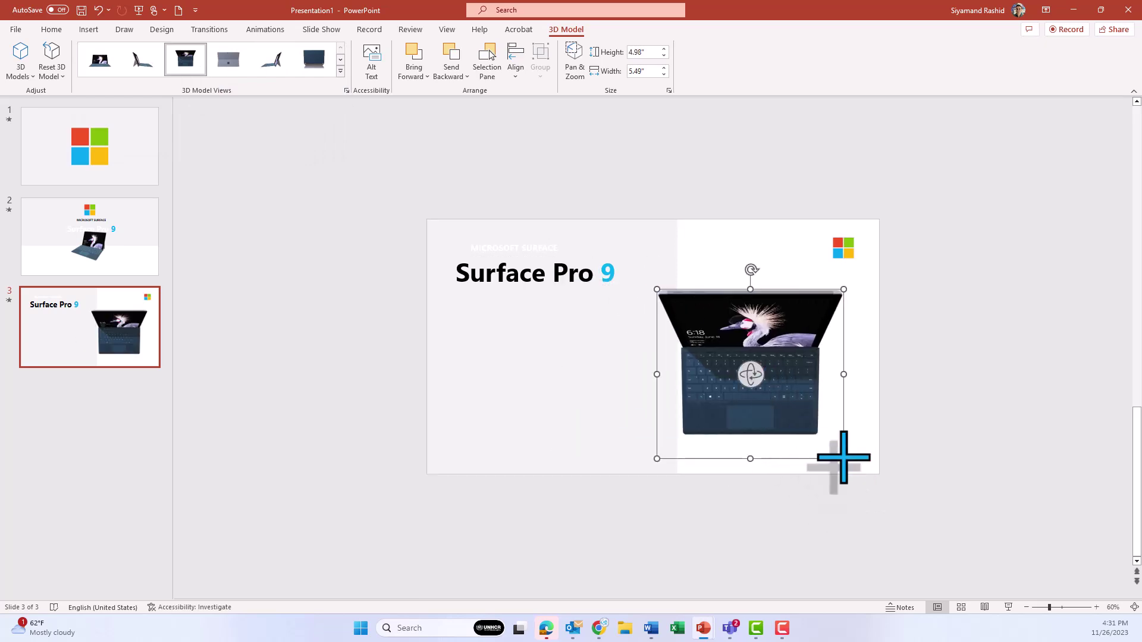
pyautogui.moveTo(843, 458); pyautogui.dragTo(850, 465)
pyautogui.click(90, 29)
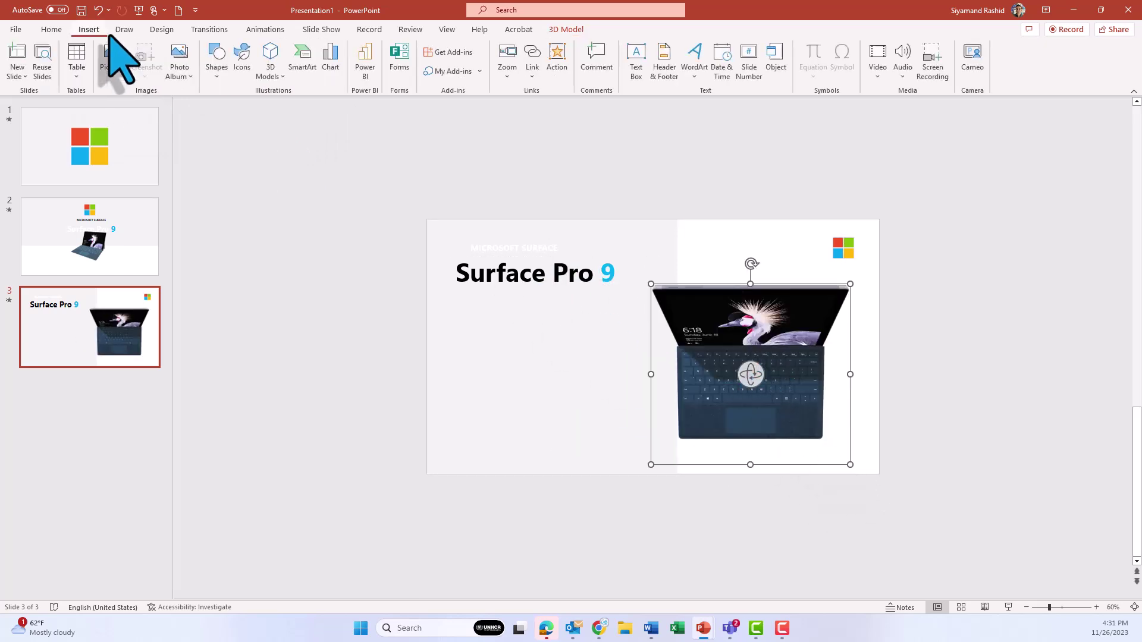
# - Draw a thin rectangle bar under the Surface Pro 9 title
pyautogui.click(216, 60)
pyautogui.click(247, 107)
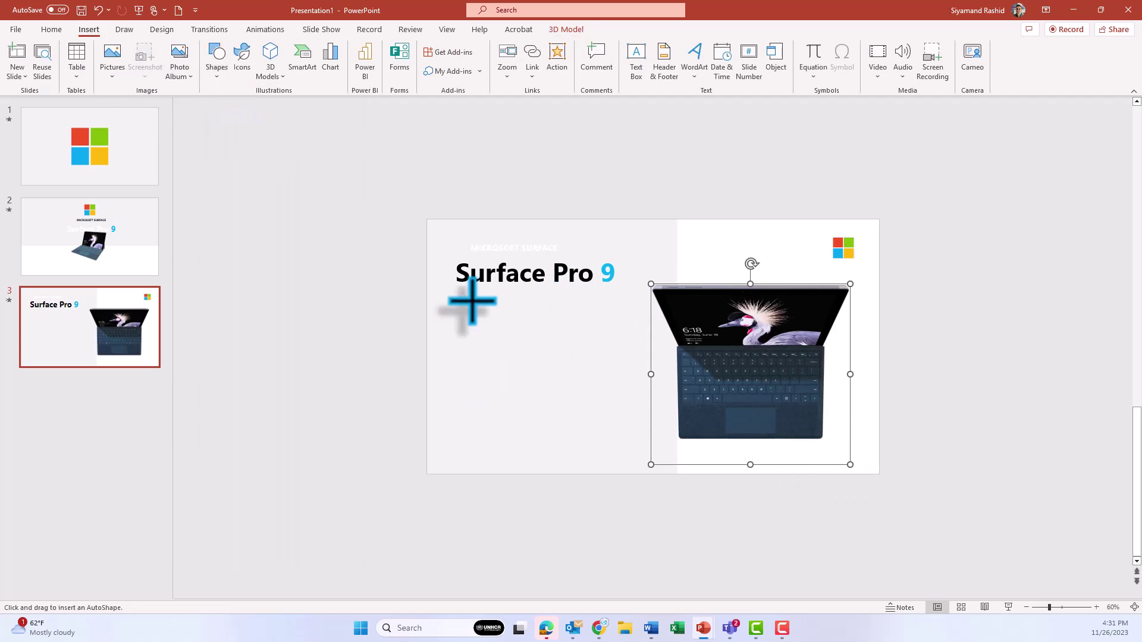
pyautogui.moveTo(452, 289); pyautogui.dragTo(612, 294)
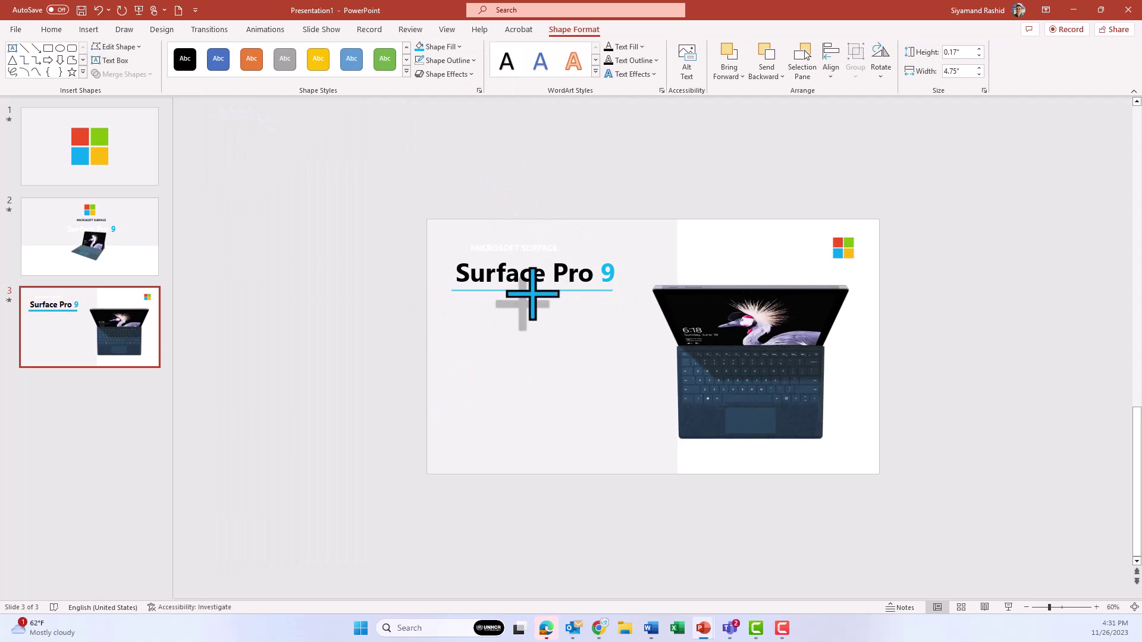
pyautogui.click(455, 324)
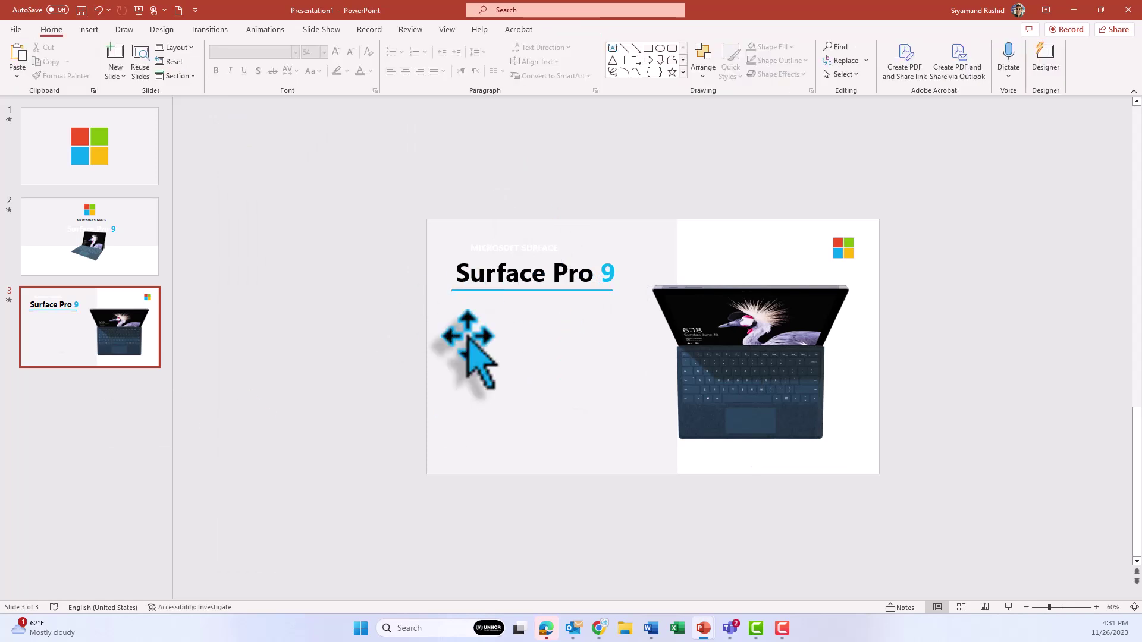
# - Paste the Surface Pro 9 description text and the Specifications group onto slide 3
pyautogui.write('From hands-free viewing to hands-on creation, jump from laptop to tablet, Surface Pro 9 with 5G is designed to adapt for you with AI-powered Voice Focus and Auto Framing.  Like pen on paper, Surface Slim Pen 2 gives you natural feedback as you write or sketch on the immersive screen.')
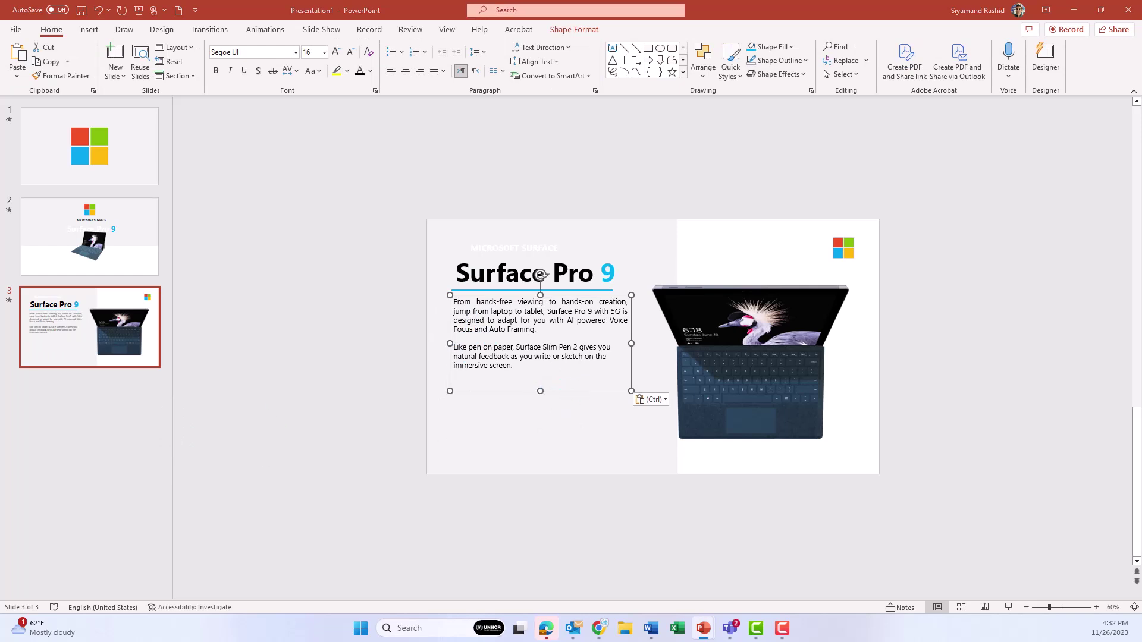
pyautogui.click(688, 466)
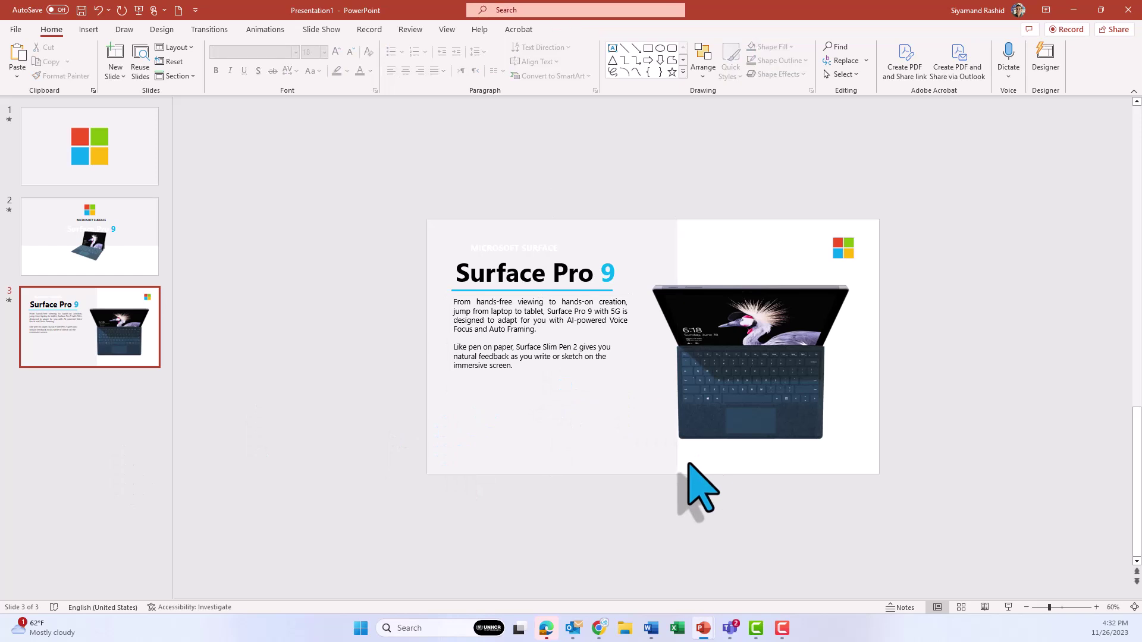
pyautogui.hotkey('ctrl', 'v')
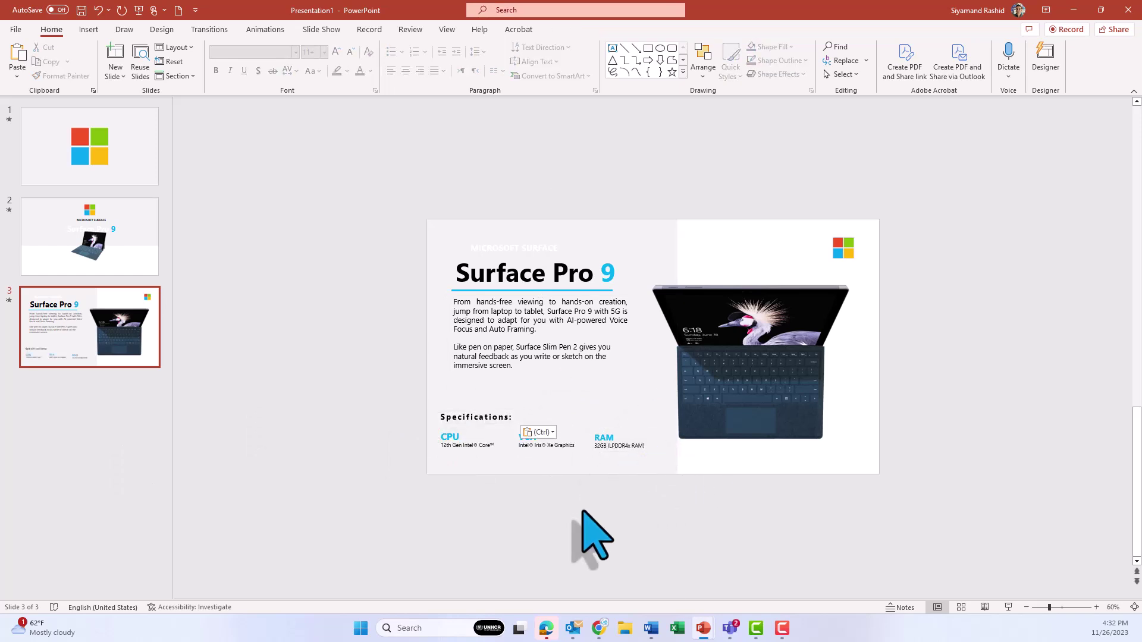
# - Preview the Morph transition into slide 3
pyautogui.click(210, 31)
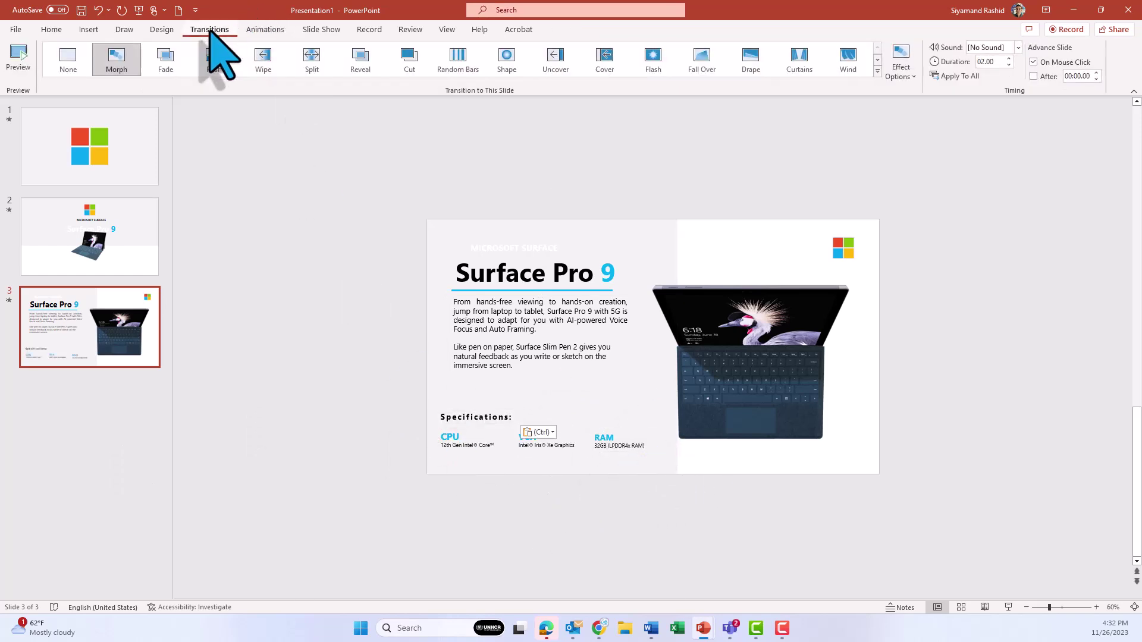
pyautogui.click(18, 57)
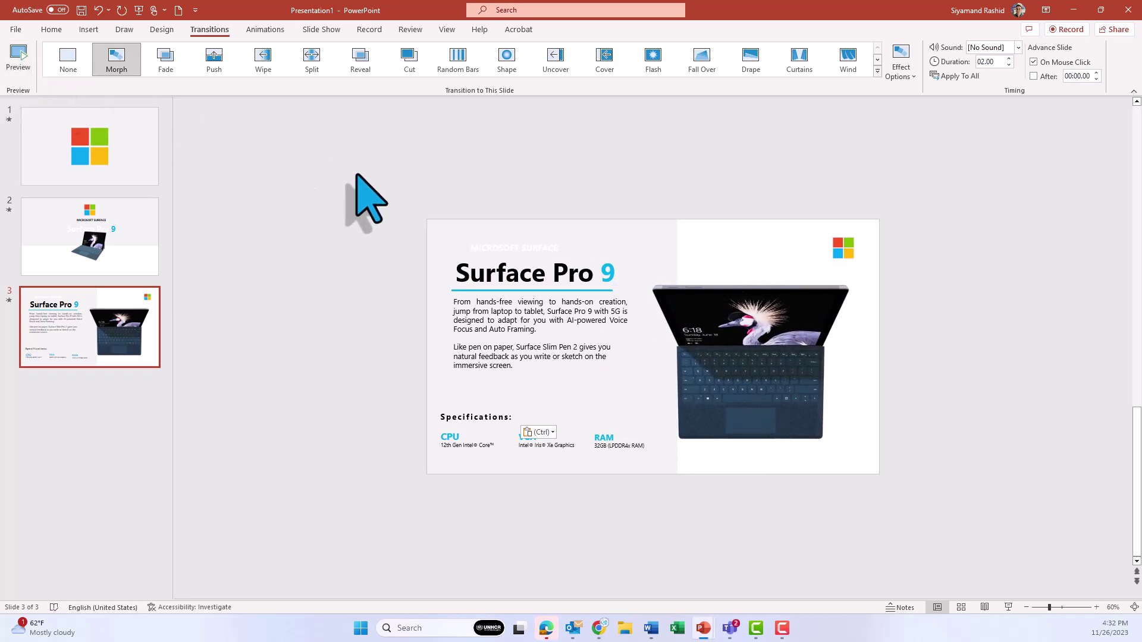
# - Duplicate slide 3 as slide 4 and turn its laptop to a side-angle preset view, nudged up-left
pyautogui.rightClick(96, 321)
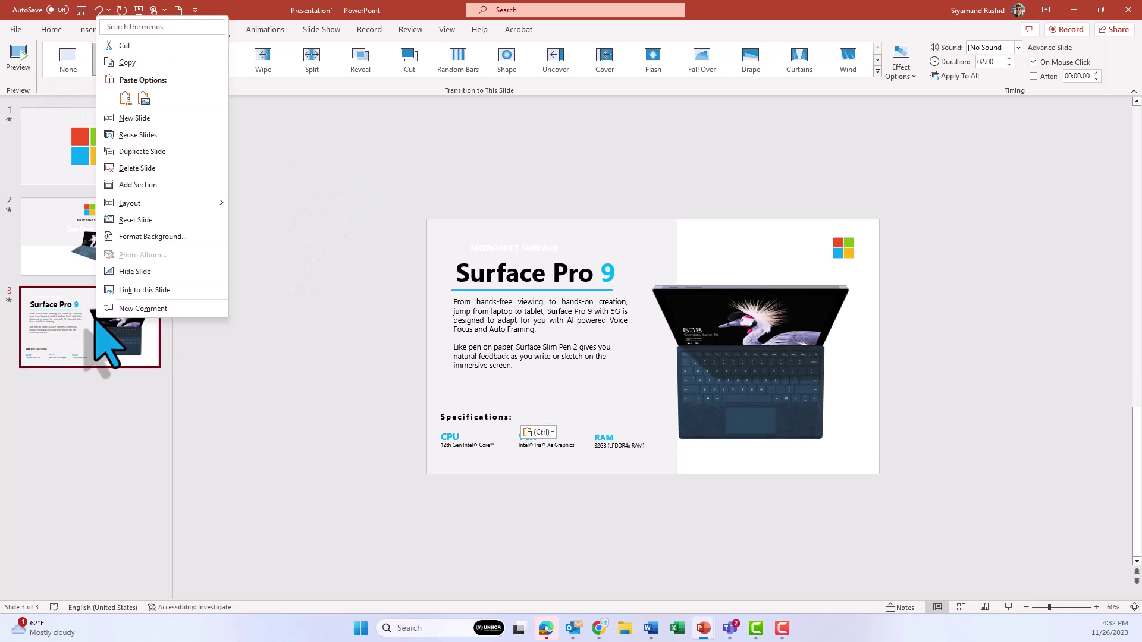
pyautogui.click(179, 178)
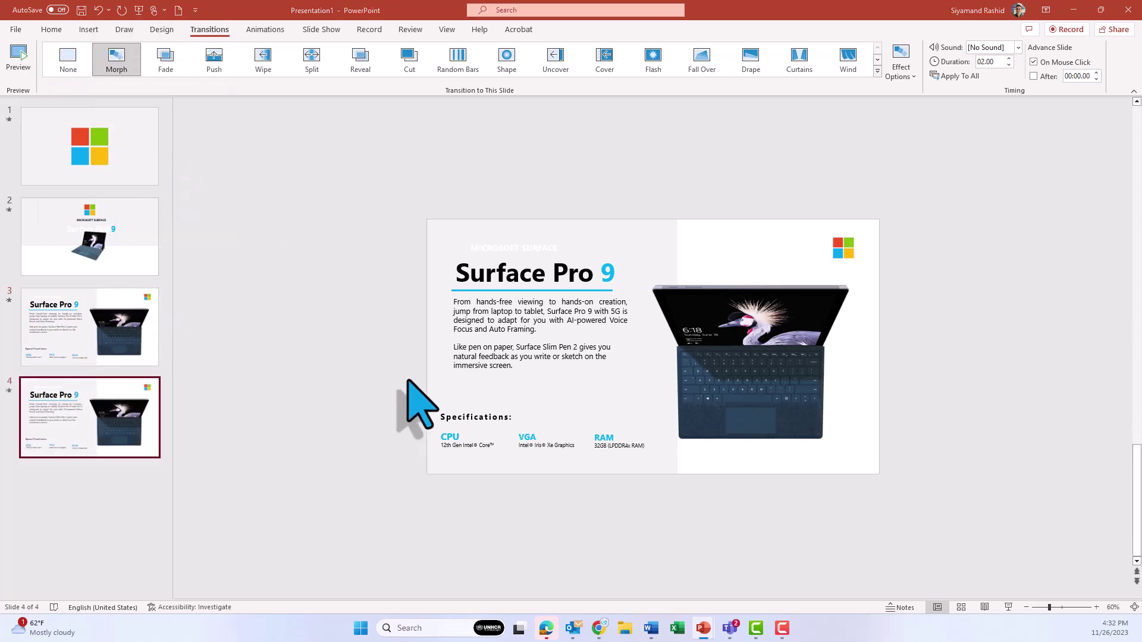
pyautogui.click(745, 365)
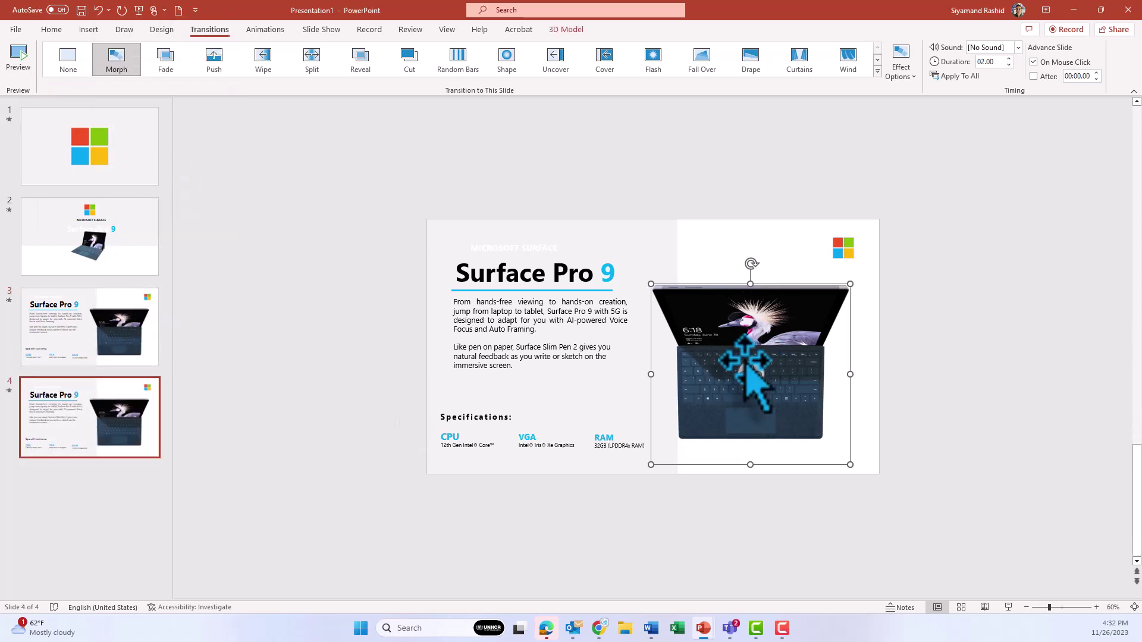
pyautogui.click(562, 30)
pyautogui.click(340, 77)
pyautogui.click(185, 128)
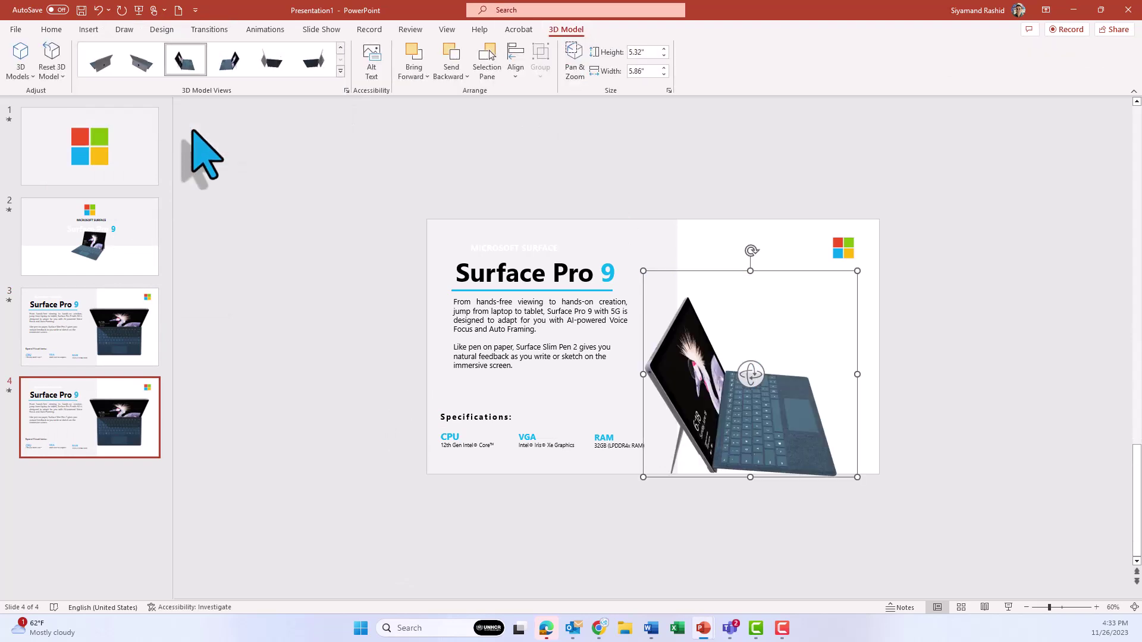
pyautogui.moveTo(639, 358); pyautogui.dragTo(625, 351)
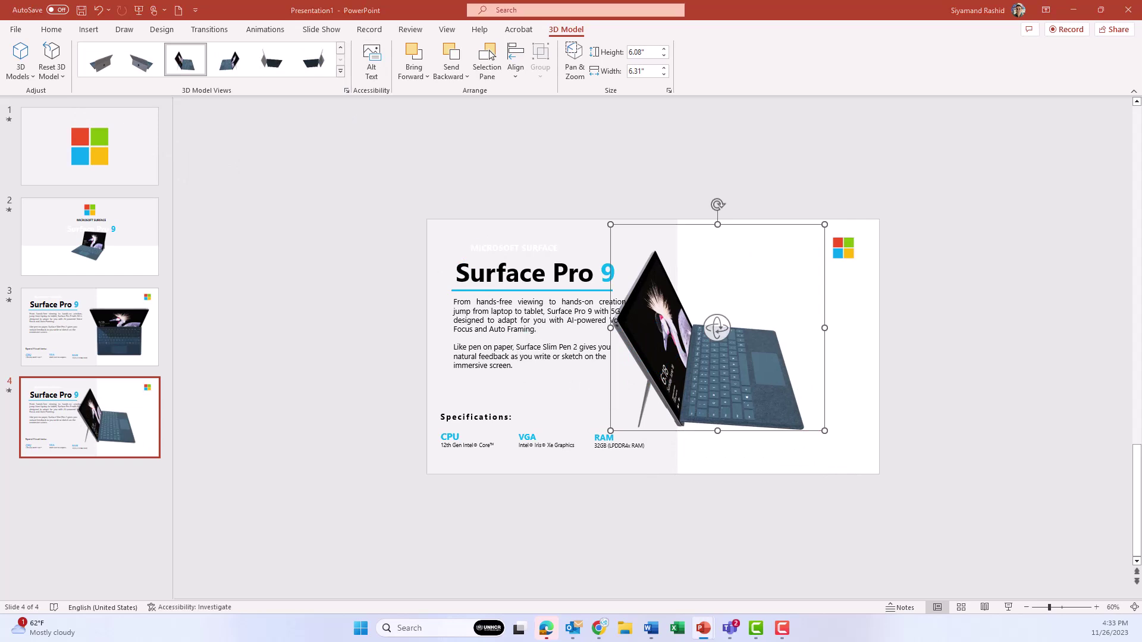
# - Shorten the blue underline and narrow the body paragraph, moving it up slightly
pyautogui.click(510, 254)
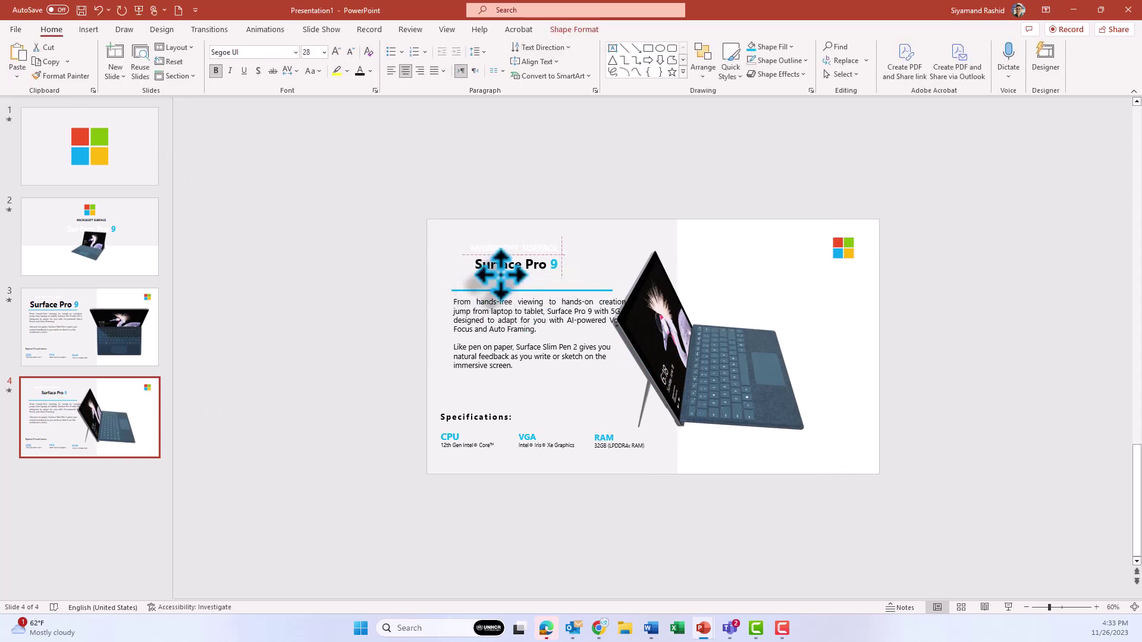
pyautogui.click(581, 306)
pyautogui.click(601, 290)
pyautogui.moveTo(611, 292); pyautogui.dragTo(540, 288)
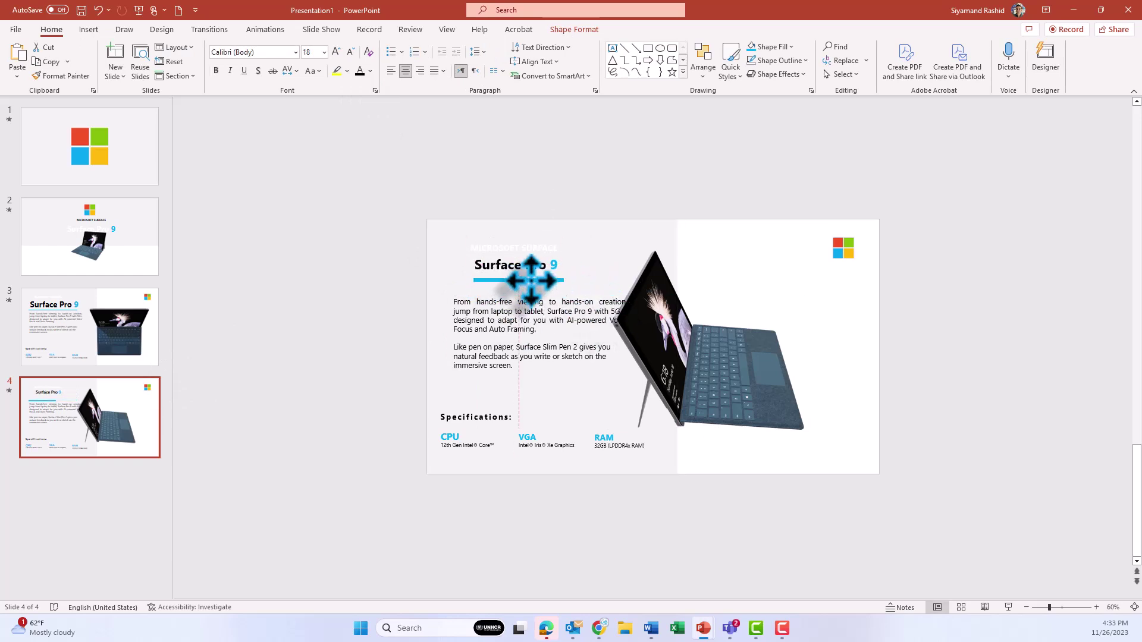
pyautogui.click(611, 339)
pyautogui.moveTo(611, 339); pyautogui.dragTo(592, 342)
pyautogui.moveTo(553, 296); pyautogui.dragTo(553, 288)
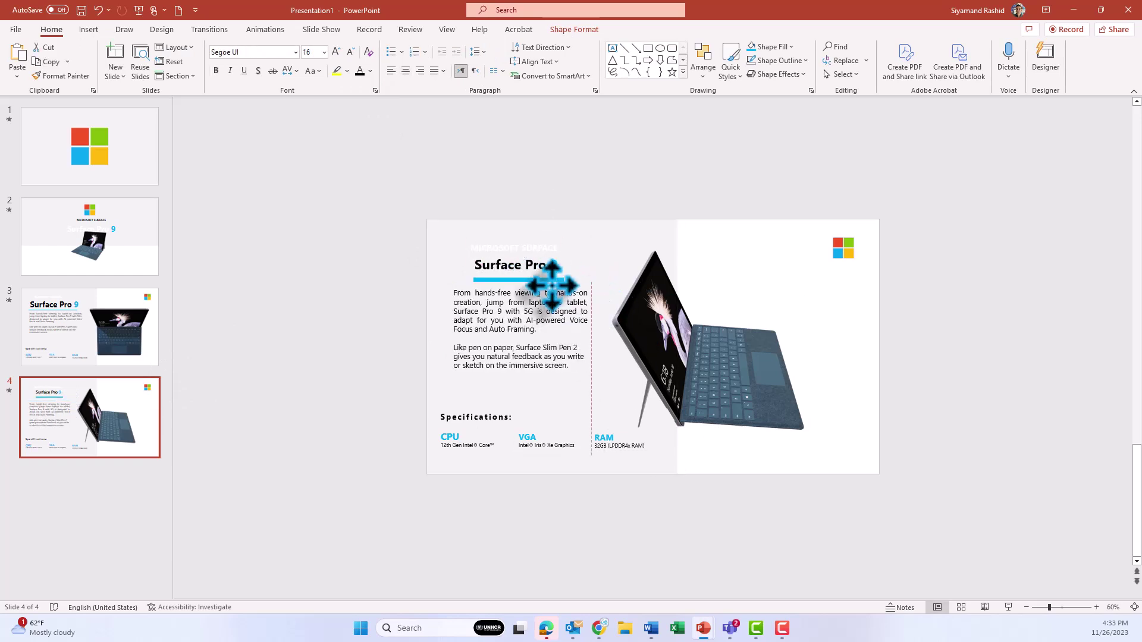
# - Stack the Specifications items CPU, VGA and RAM in one left column
pyautogui.moveTo(466, 420)
pyautogui.mouseDown()
pyautogui.moveTo(467, 390)
pyautogui.moveTo(457, 401)
pyautogui.mouseUp()
pyautogui.click(531, 433)
pyautogui.moveTo(531, 432); pyautogui.dragTo(464, 446)
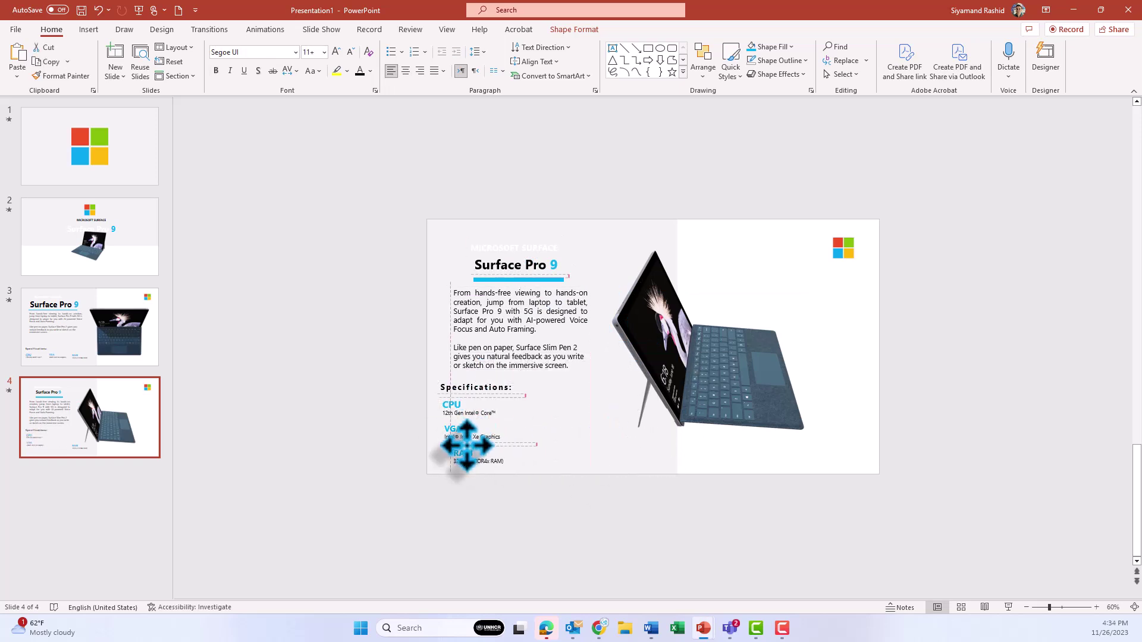
pyautogui.moveTo(604, 441); pyautogui.dragTo(458, 456)
# - Shrink and rotate the laptop model, then paste the Windows 11 description paragraph
pyautogui.click(613, 428)
pyautogui.moveTo(610, 430); pyautogui.dragTo(604, 440)
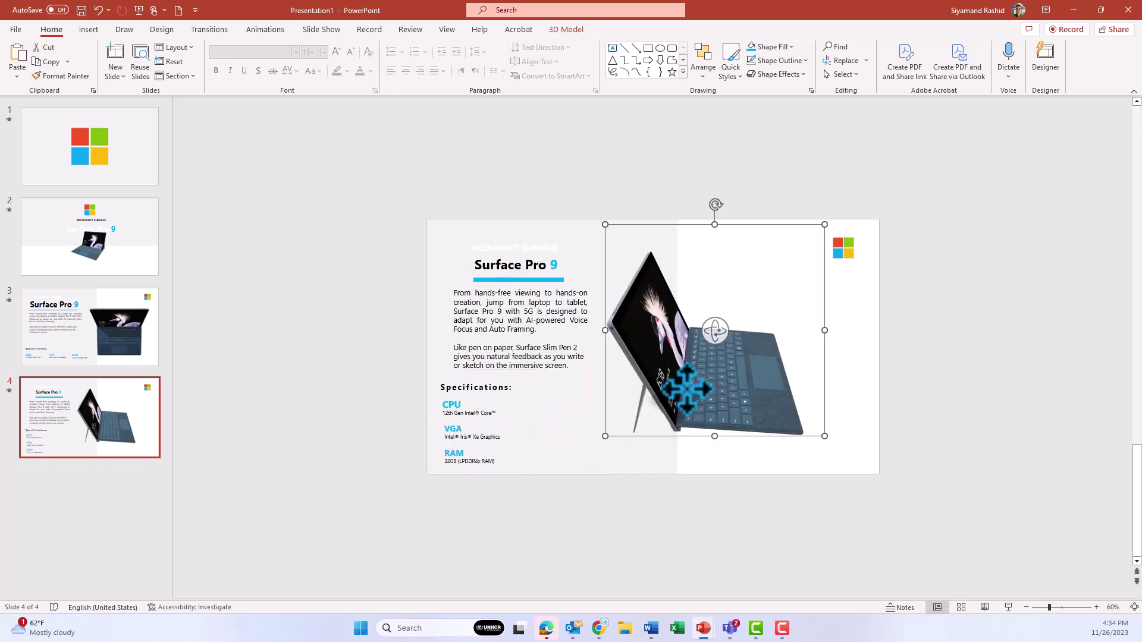
pyautogui.moveTo(716, 333); pyautogui.dragTo(747, 383)
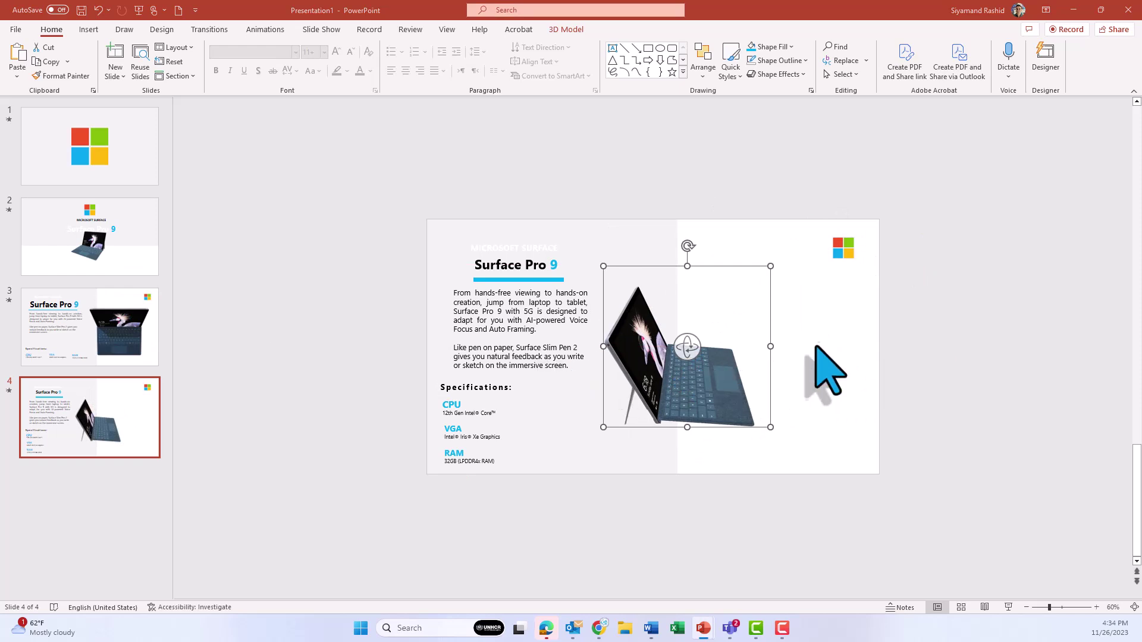
pyautogui.write('Surface Pro 9 is designed to light up the best of Windows 11, enabling you to work, play, and create in ways most natural to you. Laptop, tablet, or portable digital canvas. You choose, it’s your computer.')
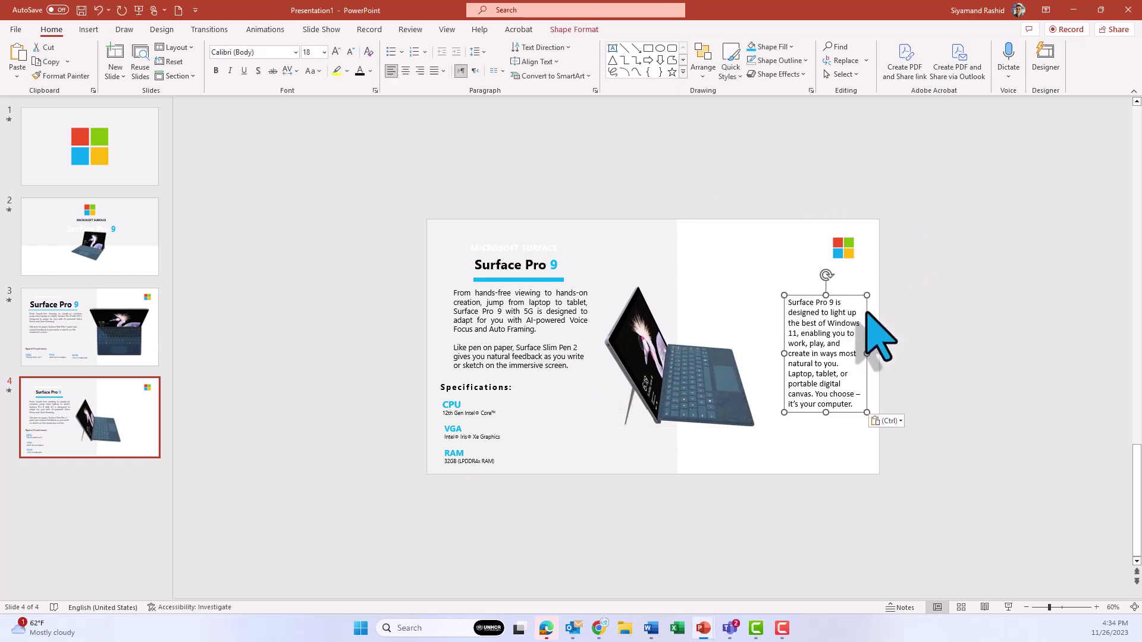
# - Copy the pasted Windows 11 paragraph box on slide 4
pyautogui.click(845, 415)
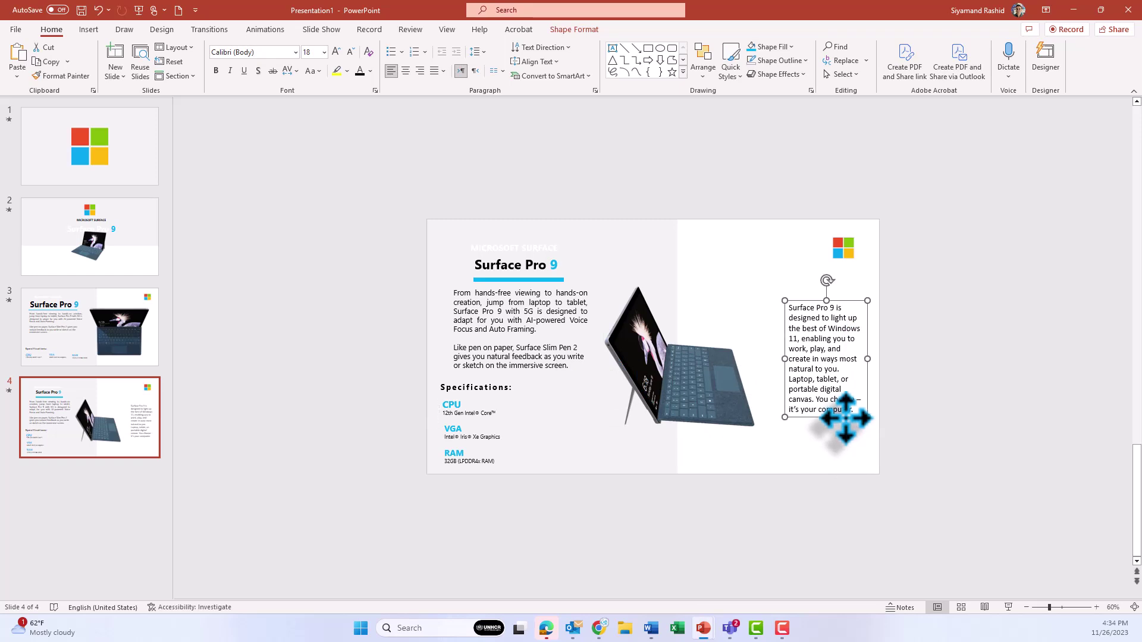
pyautogui.rightClick(807, 302)
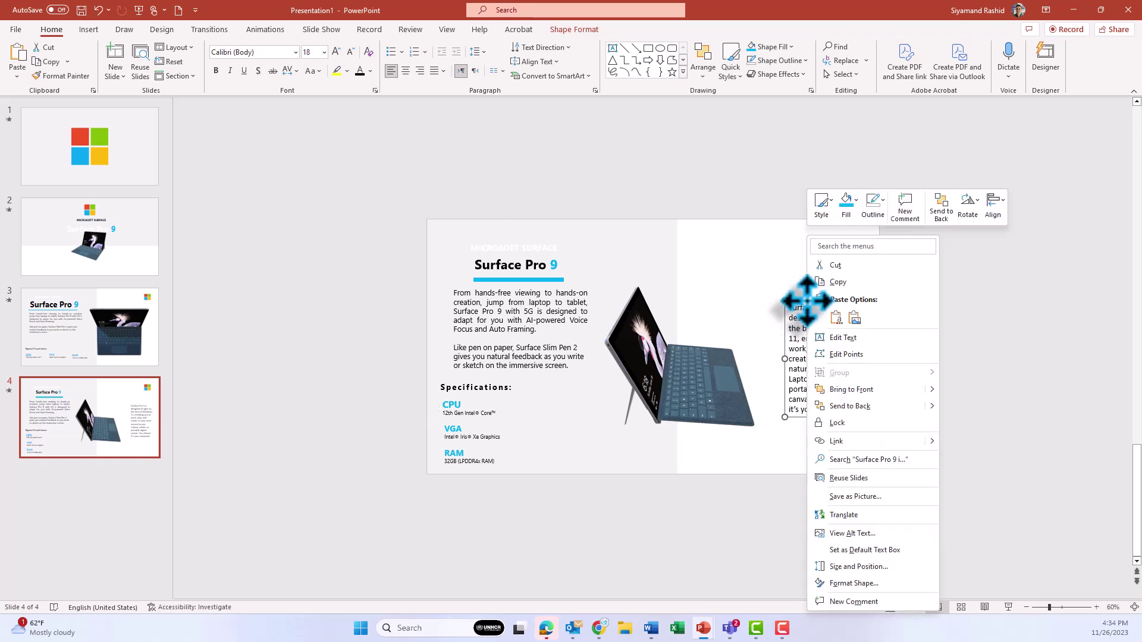
pyautogui.click(836, 283)
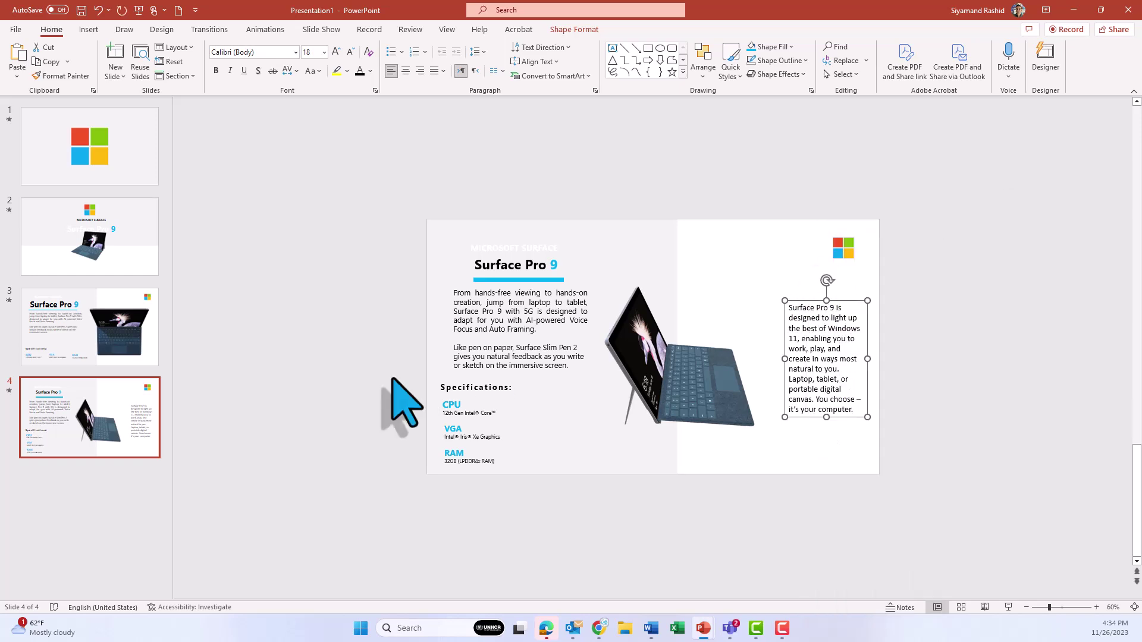
# - Paste the paragraph onto slide 3 and park it just off the slide's right edge
pyautogui.click(116, 354)
pyautogui.rightClick(716, 177)
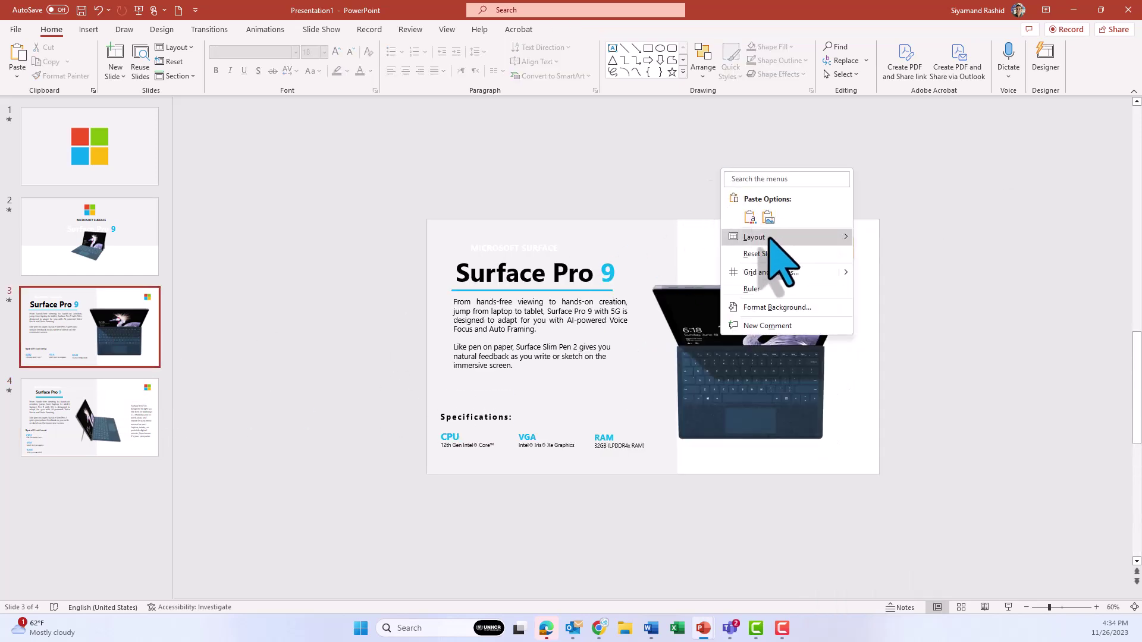
pyautogui.click(755, 220)
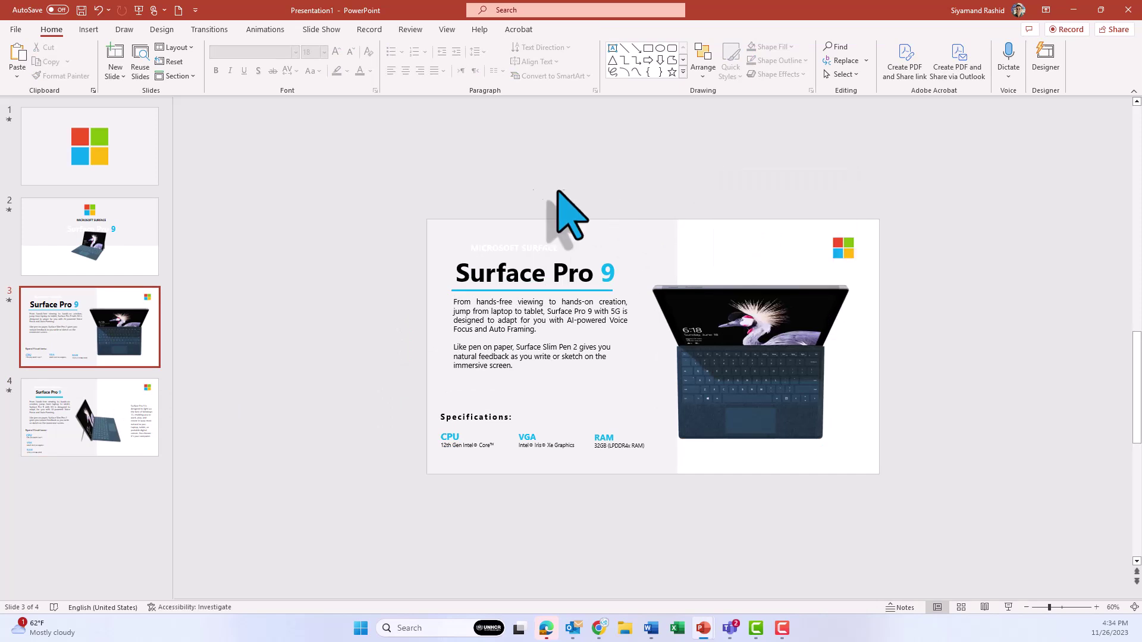
pyautogui.click(17, 55)
pyautogui.moveTo(871, 327); pyautogui.dragTo(982, 324)
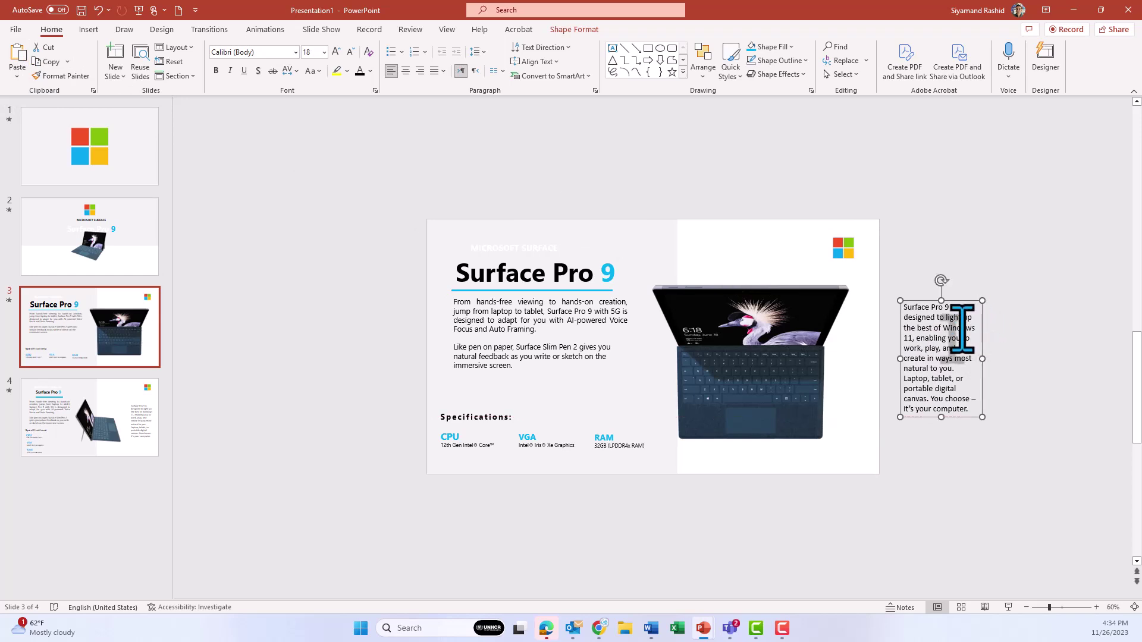
pyautogui.click(113, 417)
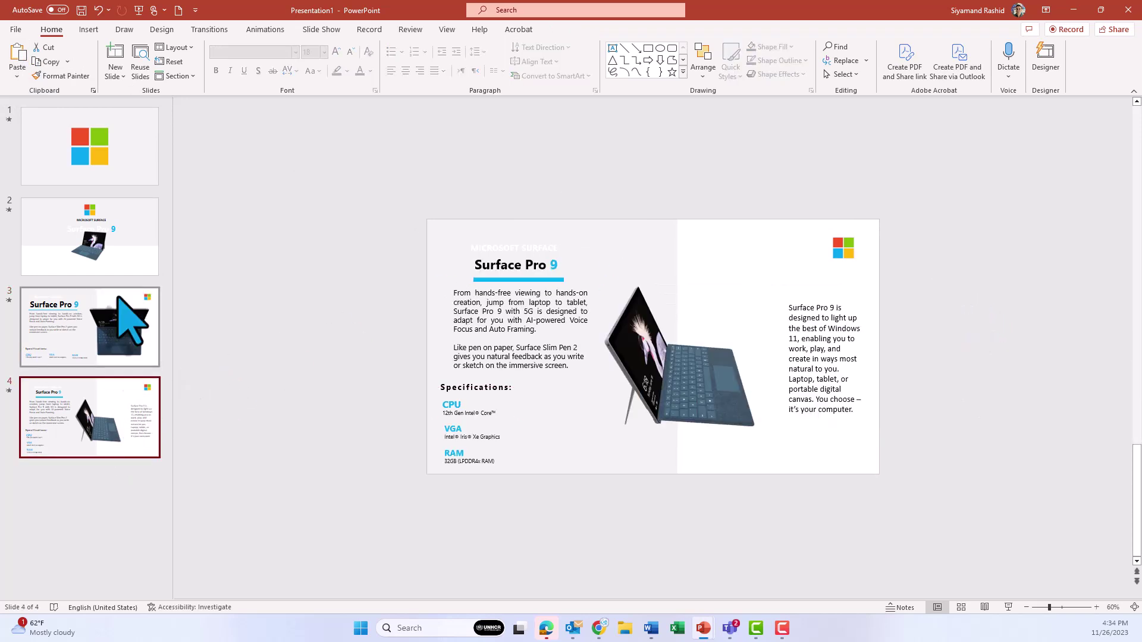
pyautogui.click(208, 29)
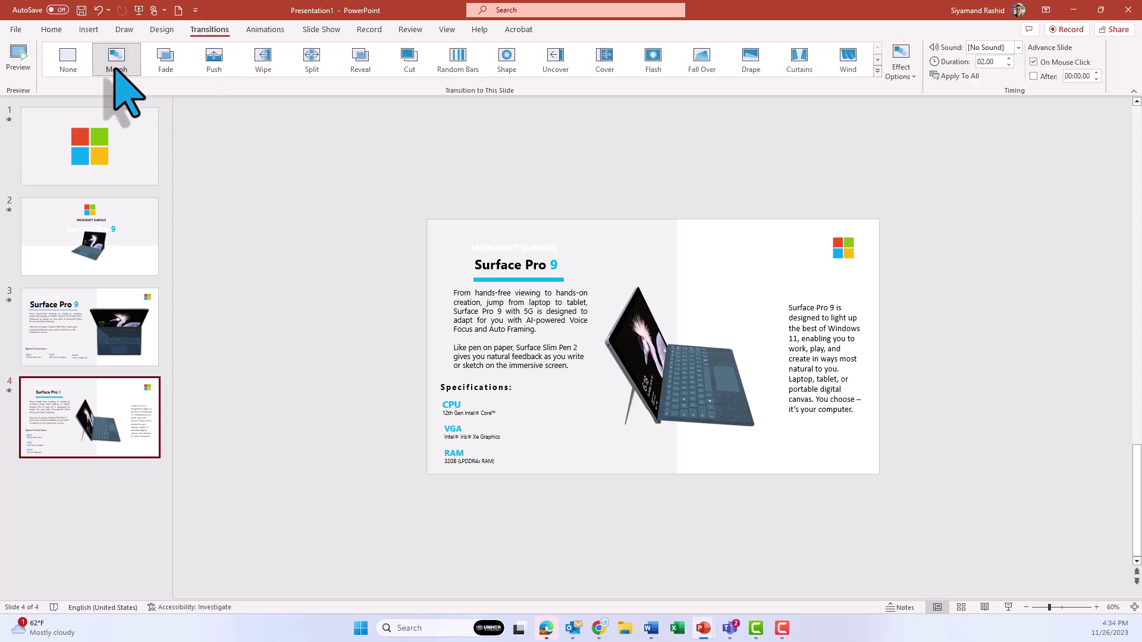
# - Preview the Morph into slide 4, then duplicate slide 4 as slide 5
pyautogui.click(19, 54)
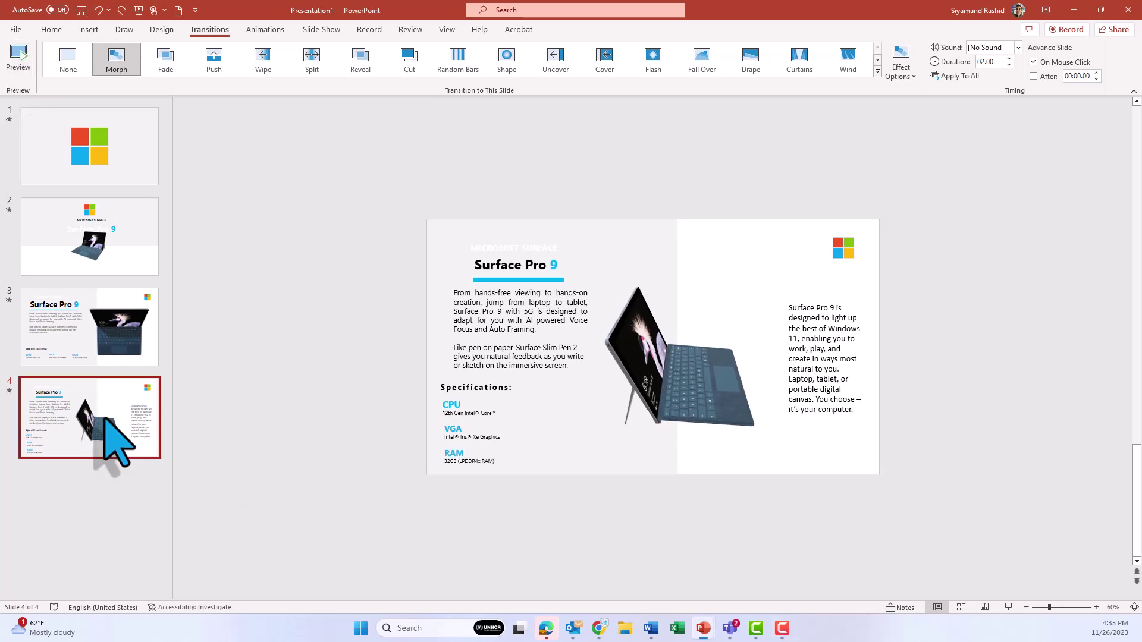
pyautogui.rightClick(102, 413)
pyautogui.click(172, 252)
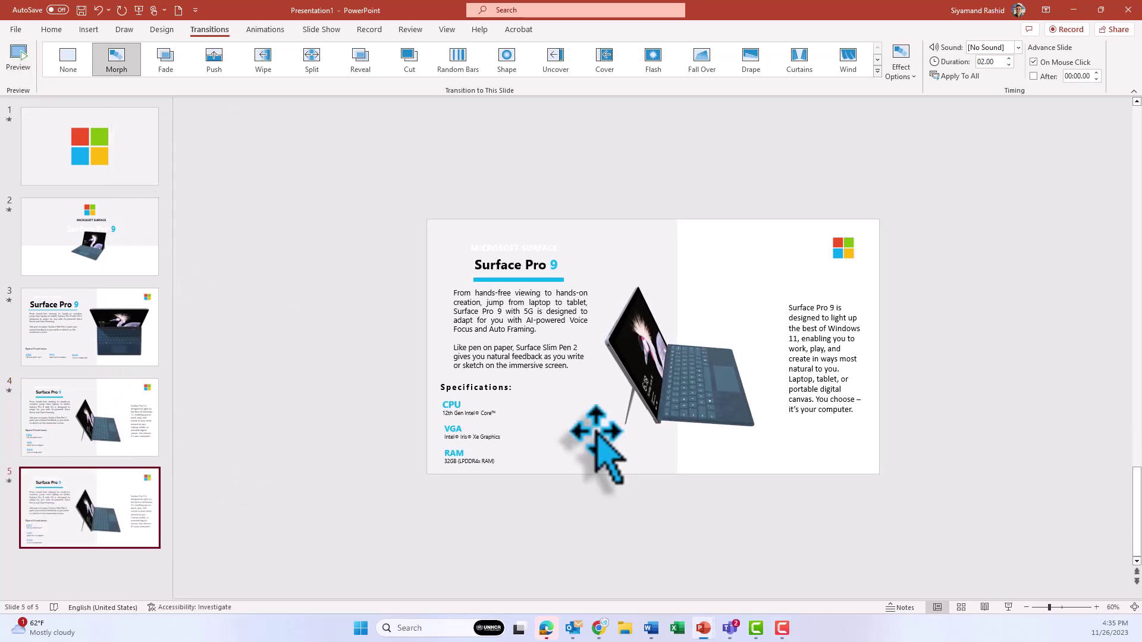
# - Move slide 5's title, underline, body and spec text off the slide to the left
pyautogui.click(505, 321)
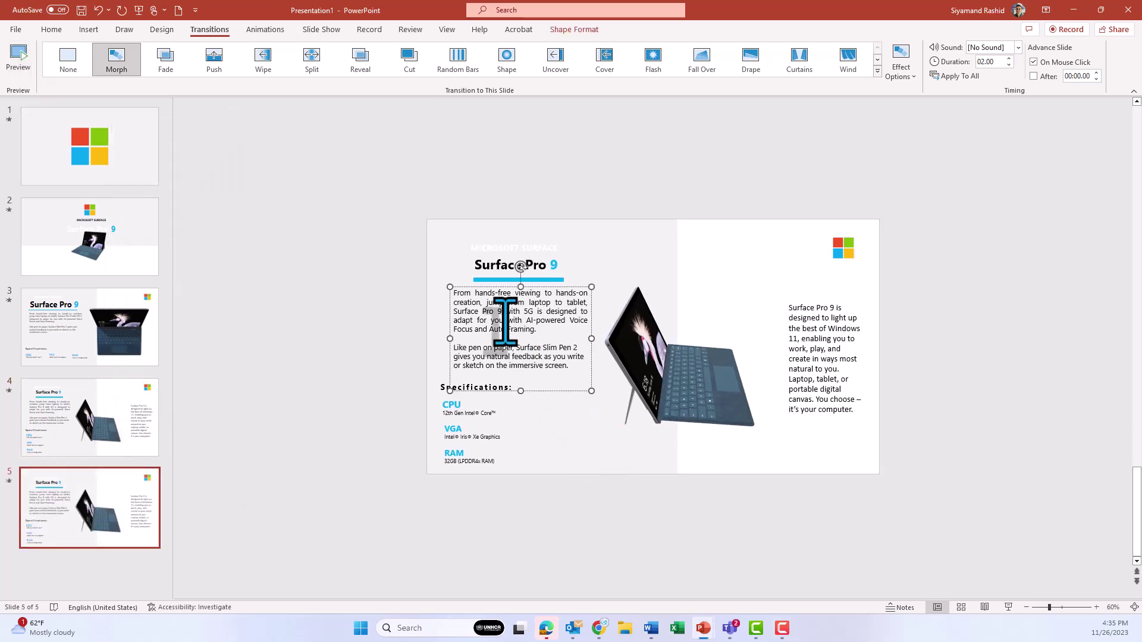
pyautogui.click(509, 280)
pyautogui.click(484, 262)
pyautogui.click(490, 270)
pyautogui.click(496, 278)
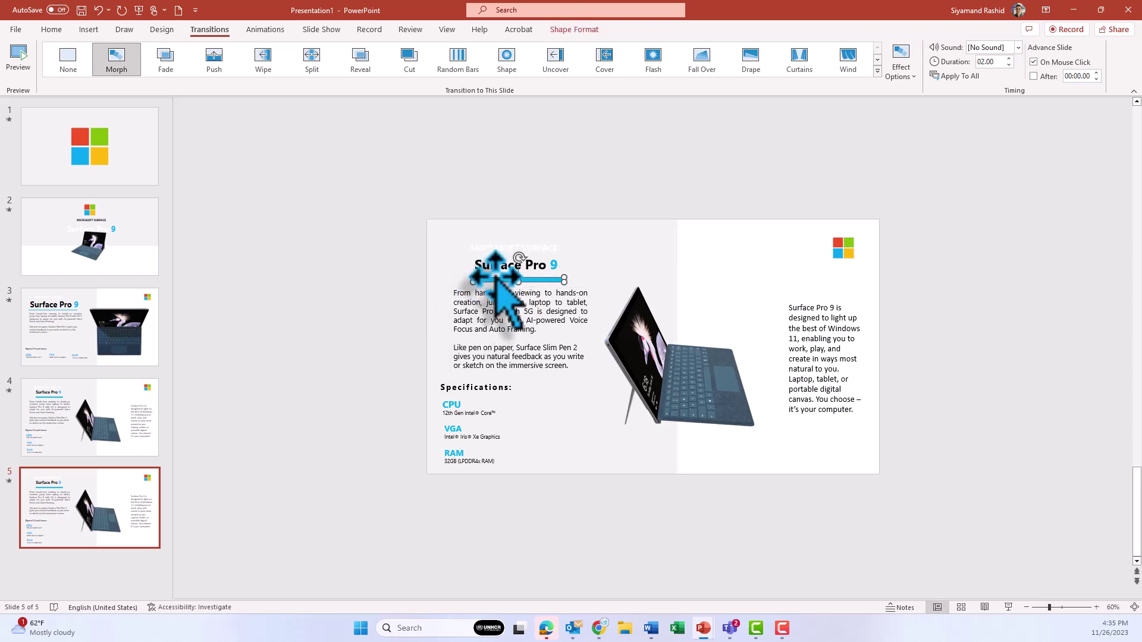
pyautogui.keyDown('shift'); pyautogui.click(495, 271); pyautogui.keyUp('shift')
pyautogui.keyDown('shift'); pyautogui.click(480, 306); pyautogui.keyUp('shift')
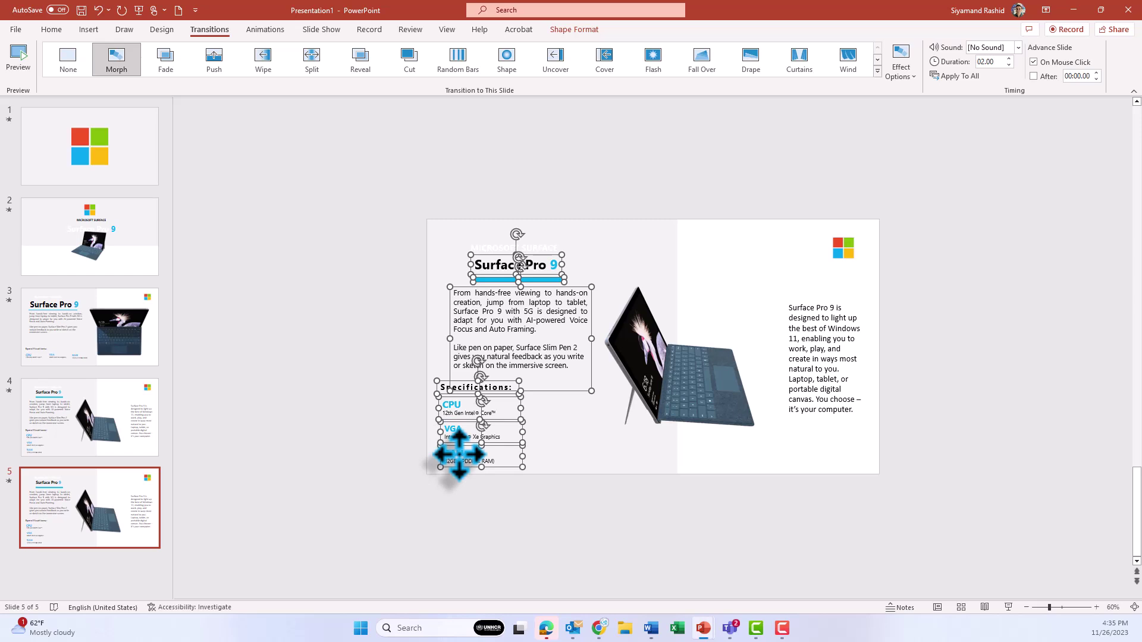
pyautogui.moveTo(451, 351); pyautogui.dragTo(273, 348)
# - Turn the laptop to the front-facing view on the left side and narrow the background panel
pyautogui.click(708, 363)
pyautogui.click(562, 30)
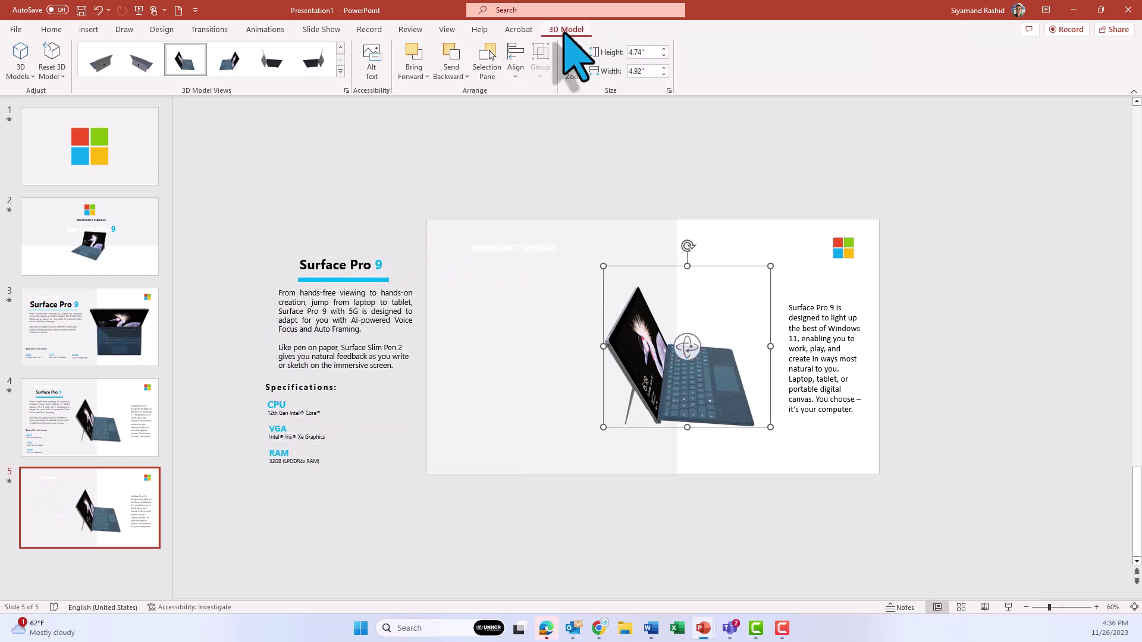
pyautogui.click(333, 78)
pyautogui.click(271, 94)
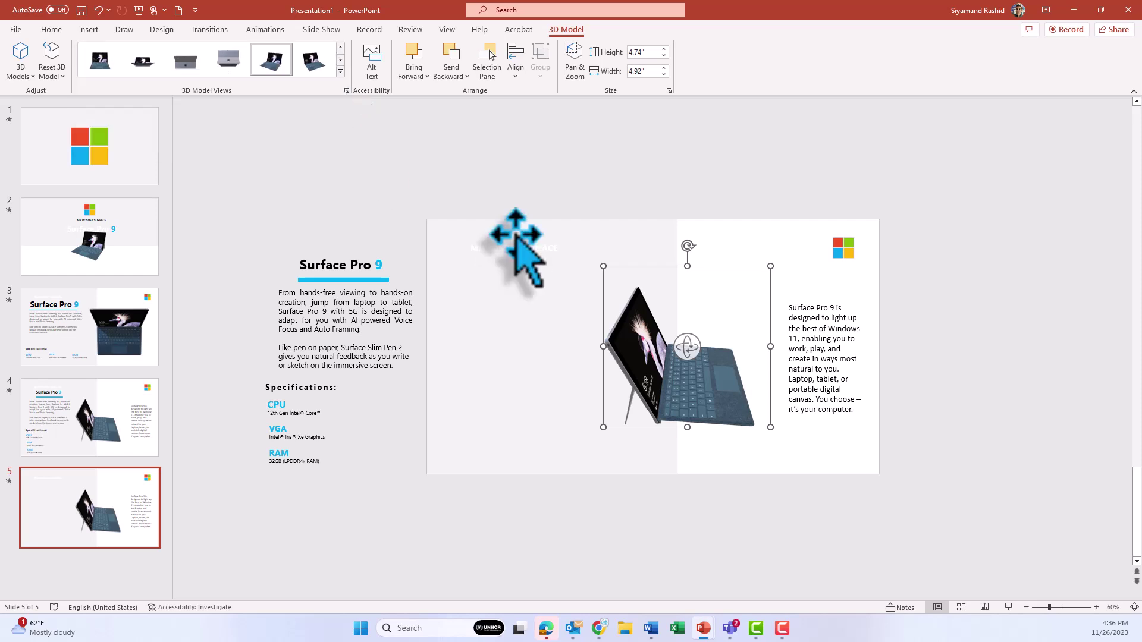
pyautogui.moveTo(687, 382); pyautogui.dragTo(566, 373)
pyautogui.click(672, 357)
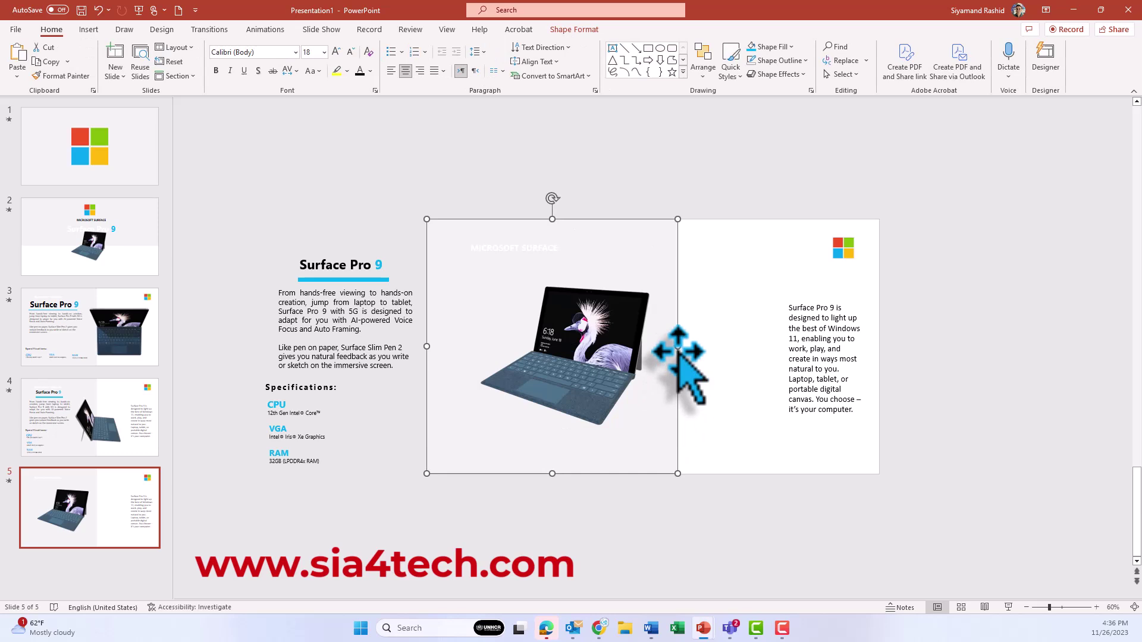
pyautogui.moveTo(676, 346); pyautogui.dragTo(574, 346)
# - Move the Windows 11 paragraph up off the slide and paste the Immersive 13″ display paragraph
pyautogui.click(523, 251)
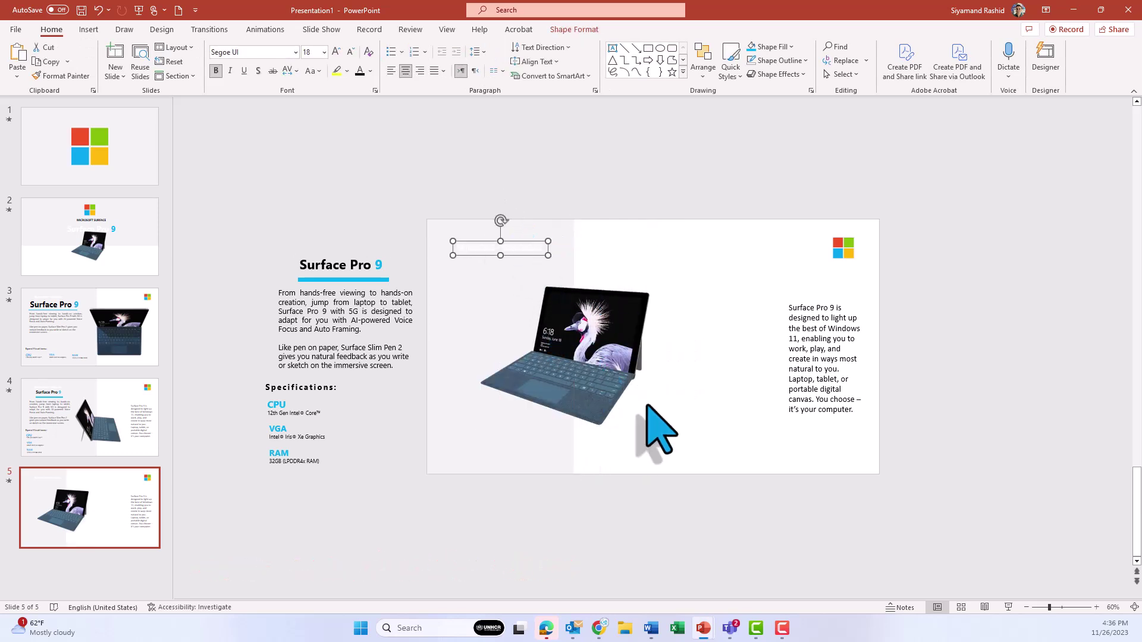
pyautogui.moveTo(814, 304); pyautogui.dragTo(807, 134)
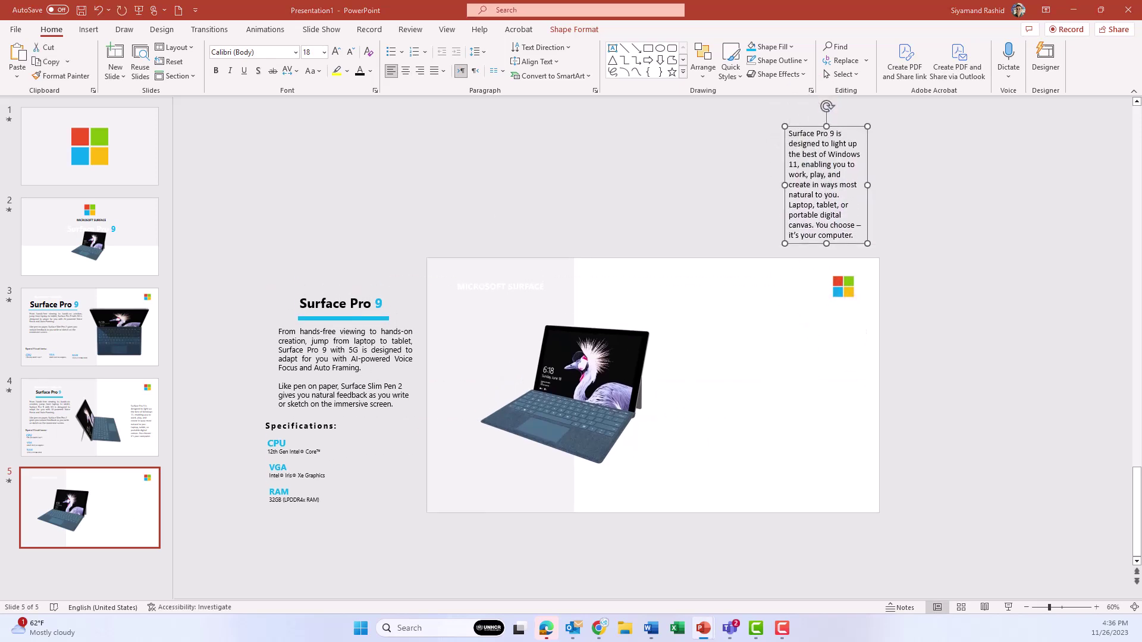
pyautogui.hotkey('ctrl', 'v')
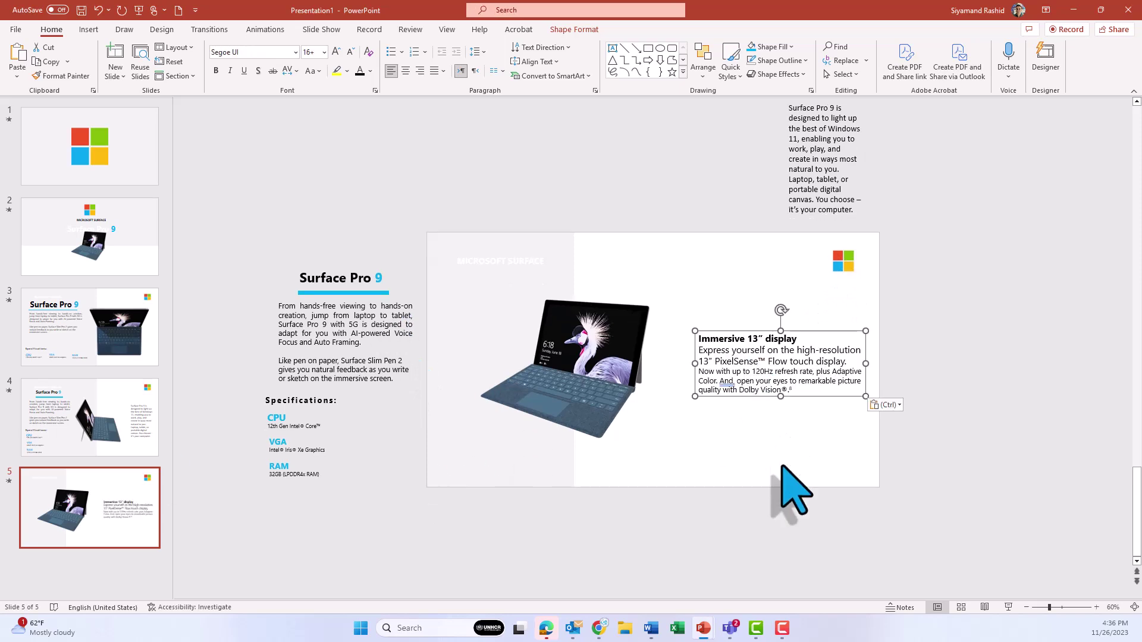
# - Preview the Morph transition, then duplicate slide 5 as slide 6
pyautogui.click(193, 30)
pyautogui.click(27, 66)
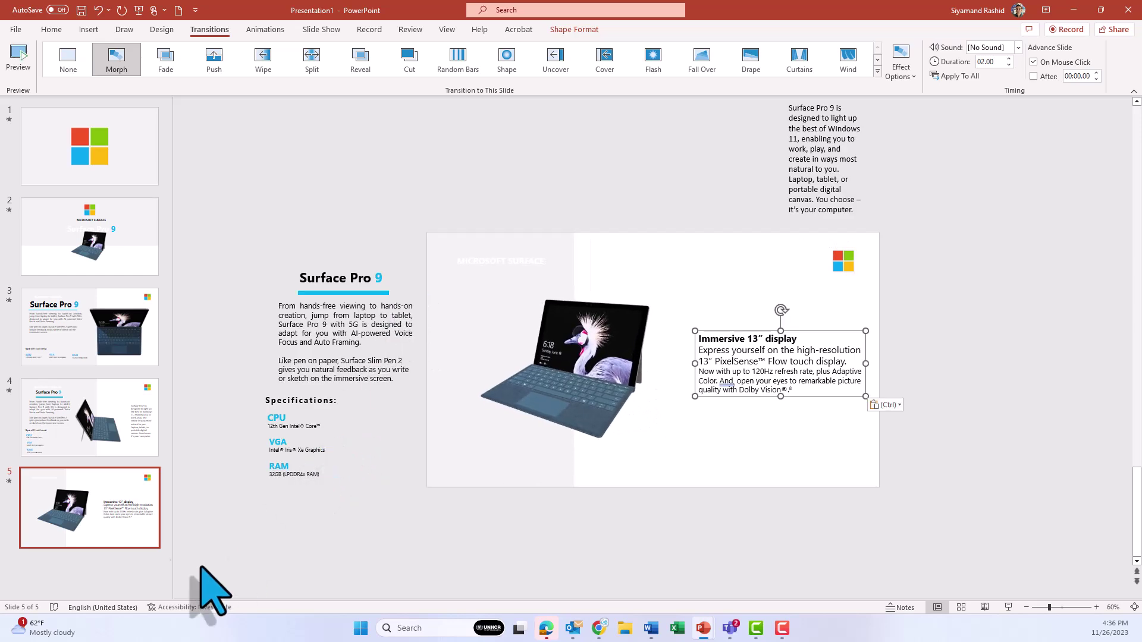
pyautogui.rightClick(114, 511)
pyautogui.click(178, 332)
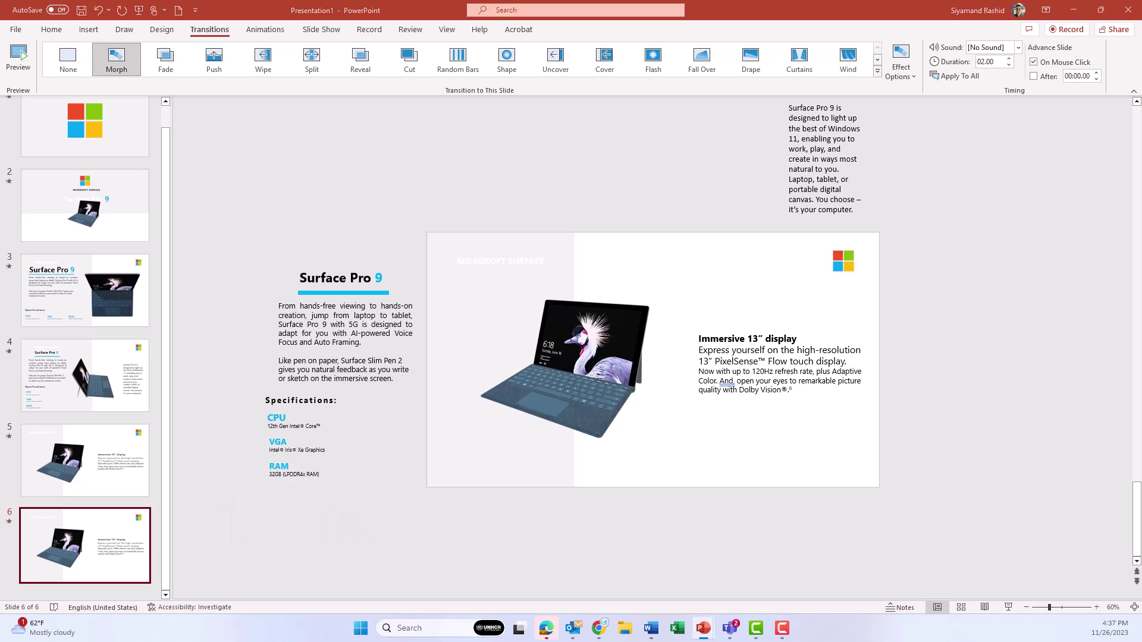
# - Widen the grey panel, park the 13″ display text below, and turn the laptop to its back view
pyautogui.moveTo(571, 476); pyautogui.dragTo(878, 367)
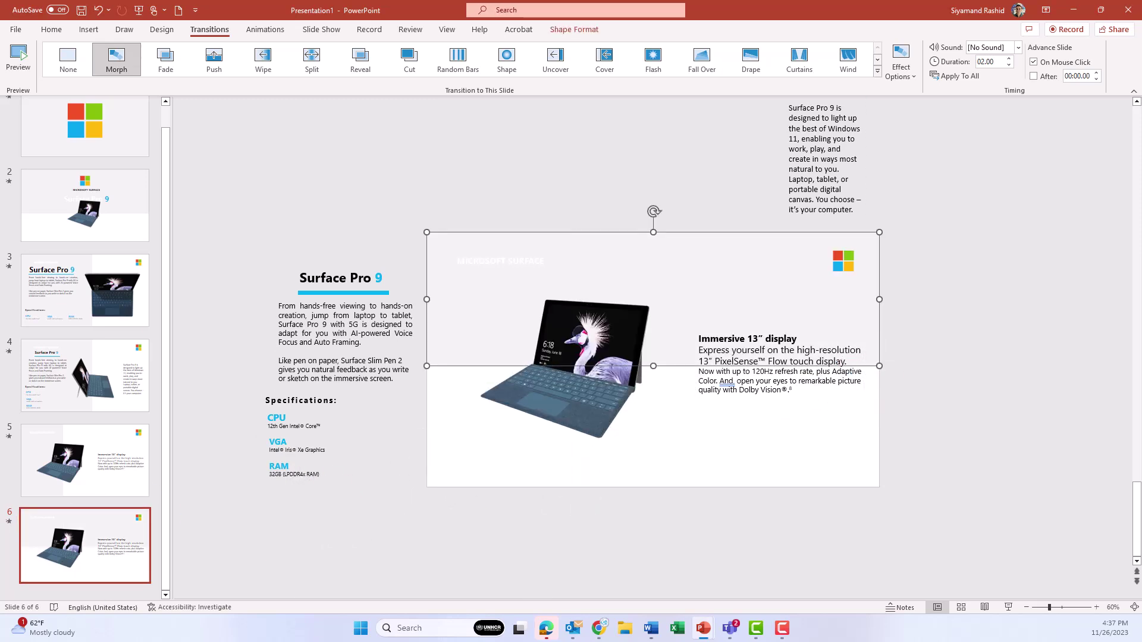
pyautogui.moveTo(764, 394); pyautogui.dragTo(776, 568)
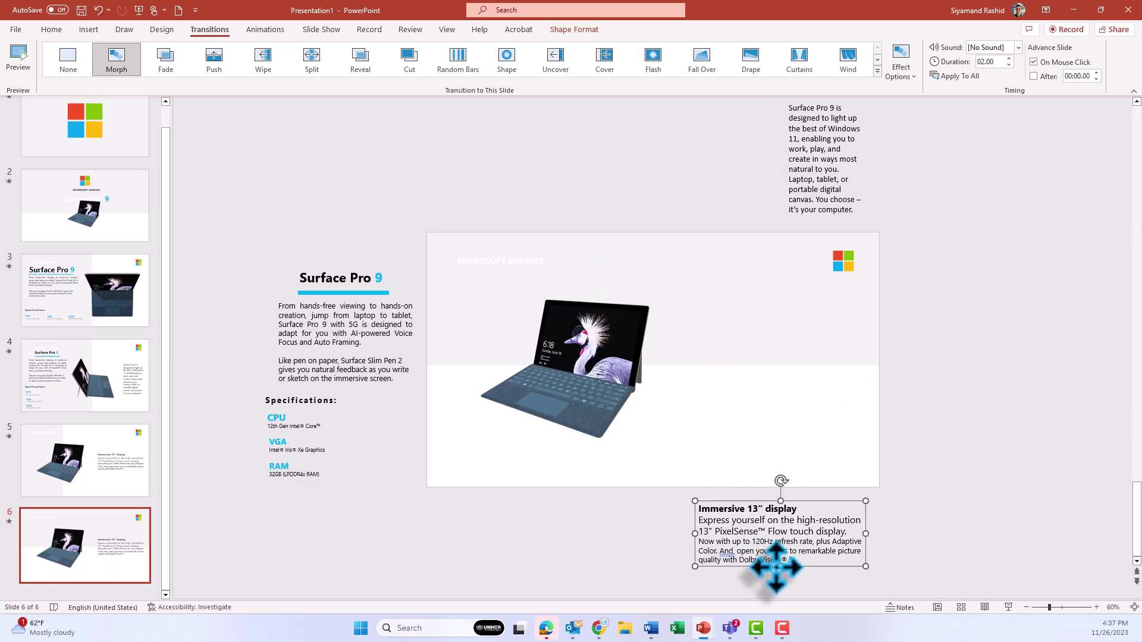
pyautogui.click(624, 369)
pyautogui.click(566, 29)
pyautogui.click(185, 59)
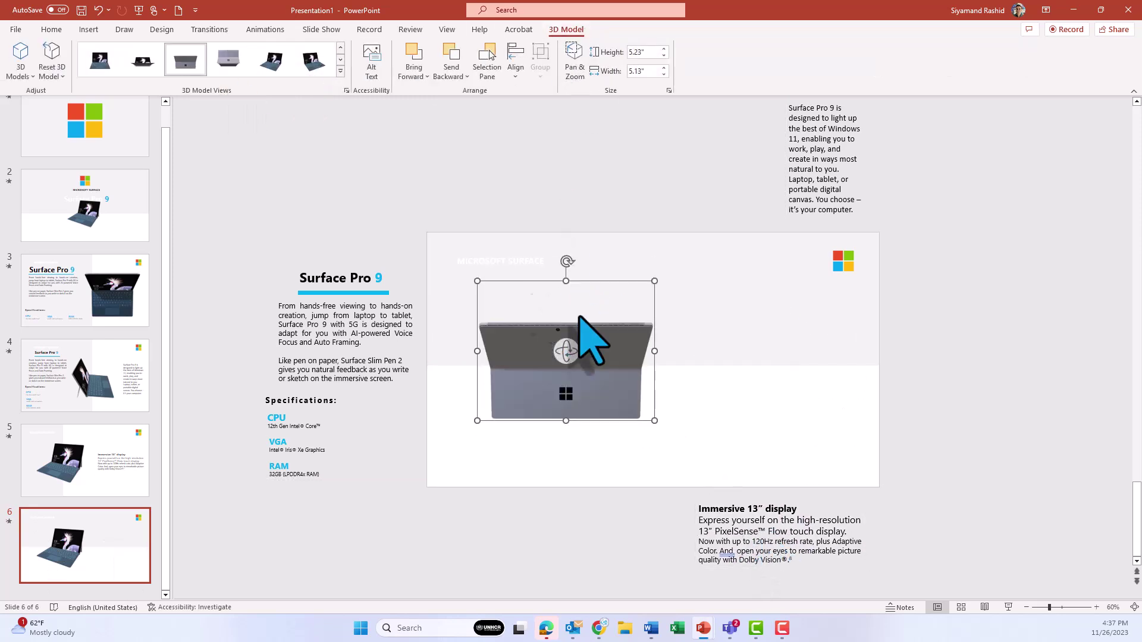
pyautogui.moveTo(580, 317); pyautogui.dragTo(683, 369)
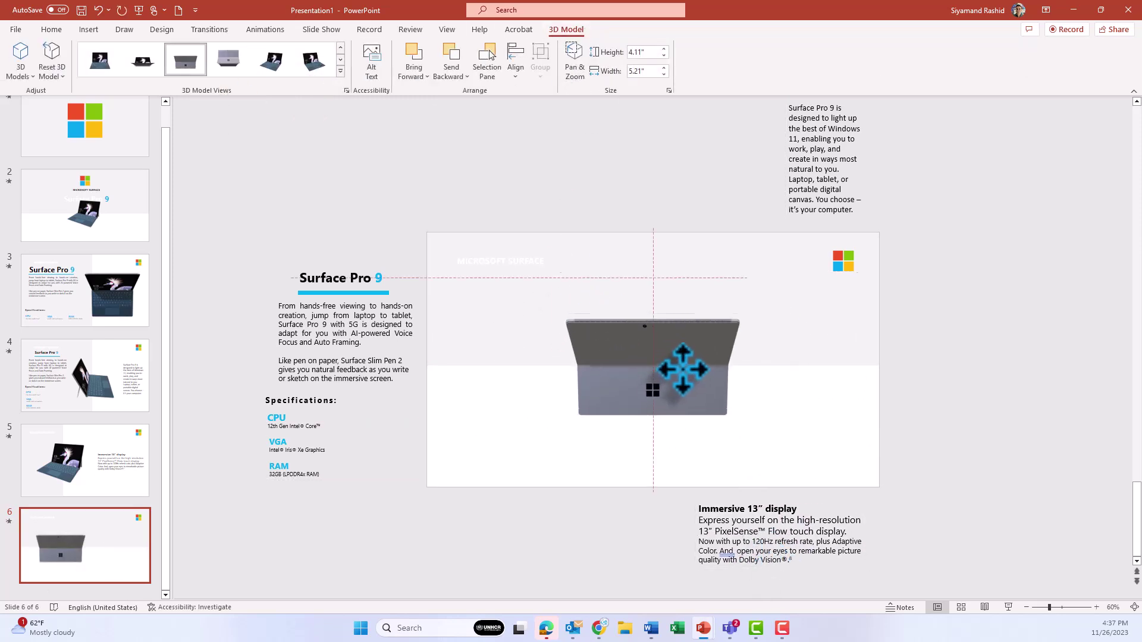
# - Move the title and description left, nudge the laptop right, and delete the description's second paragraph
pyautogui.click(340, 315)
pyautogui.keyDown('shift'); pyautogui.click(357, 279); pyautogui.keyUp('shift')
pyautogui.moveTo(372, 291); pyautogui.dragTo(531, 301)
pyautogui.click(628, 356)
pyautogui.moveTo(628, 356); pyautogui.dragTo(650, 362)
pyautogui.click(555, 393)
pyautogui.moveTo(556, 394); pyautogui.dragTo(443, 367)
pyautogui.press('Delete')
# - Copy the Specifications and CPU boxes to the slide's right side and preview the Morph
pyautogui.click(288, 399)
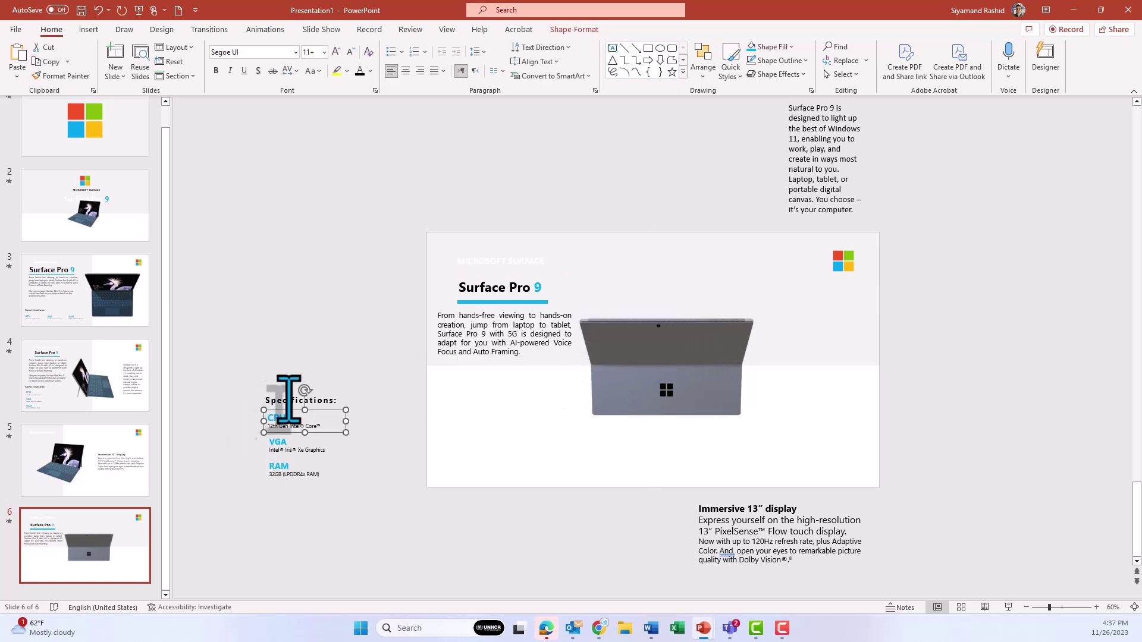
pyautogui.keyDown('shift'); pyautogui.click(284, 424); pyautogui.keyUp('shift')
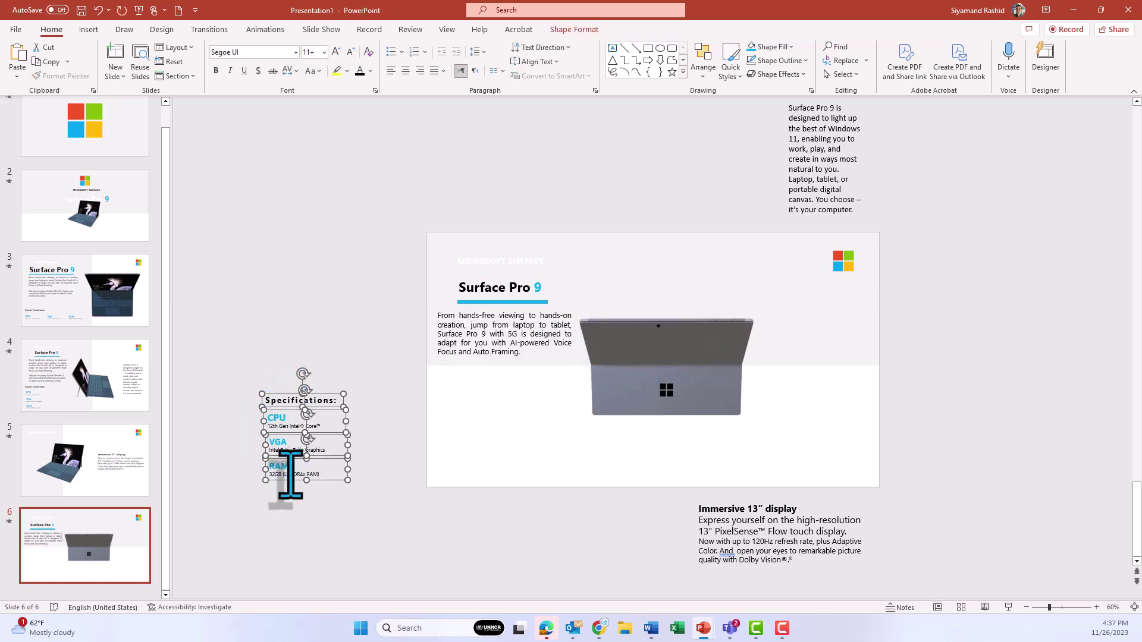
pyautogui.hotkey('ctrl', 'c')
pyautogui.hotkey('ctrl', 'v')
pyautogui.moveTo(344, 446); pyautogui.dragTo(864, 322)
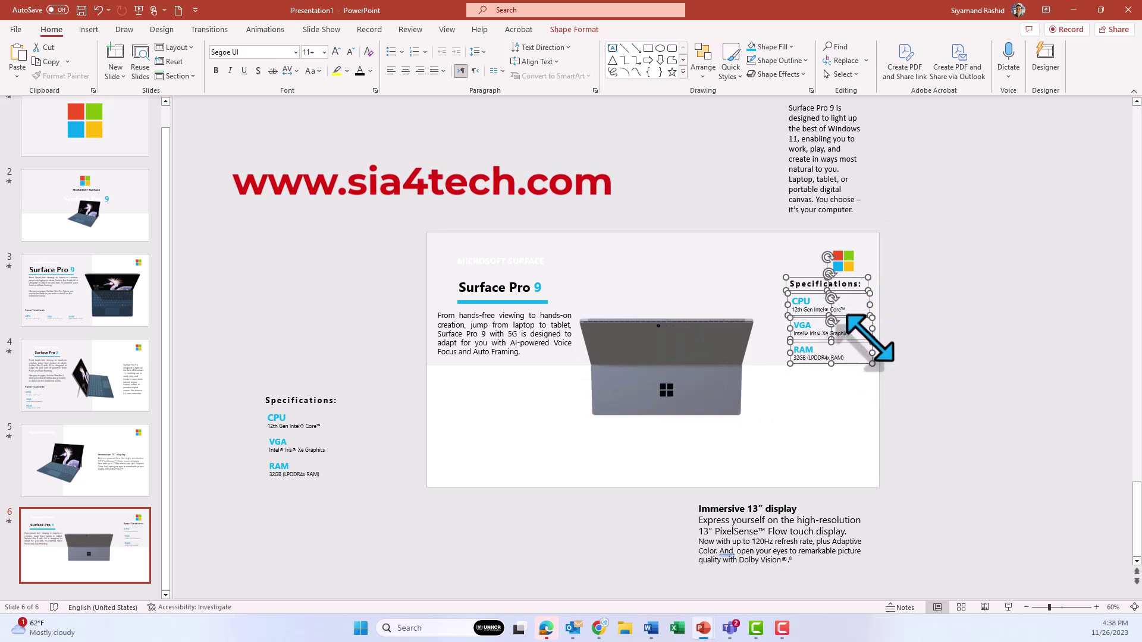
pyautogui.click(210, 29)
pyautogui.click(19, 56)
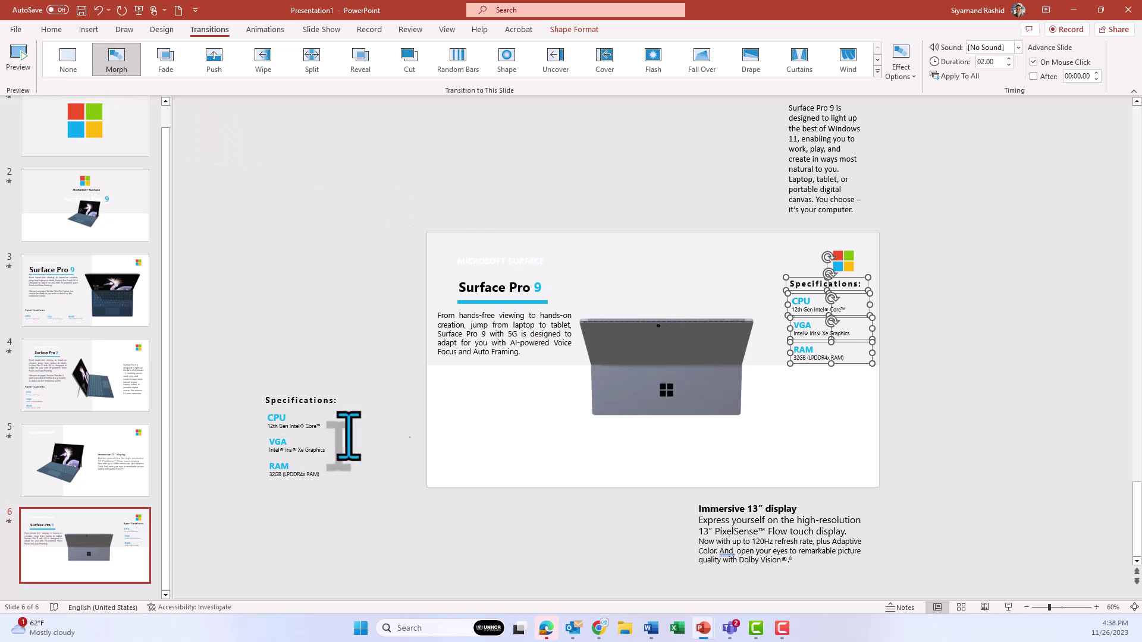
# - Duplicate slide 6 as slide 7 and move the logo, specifications and laptop model off-slide
pyautogui.rightClick(114, 547)
pyautogui.click(186, 374)
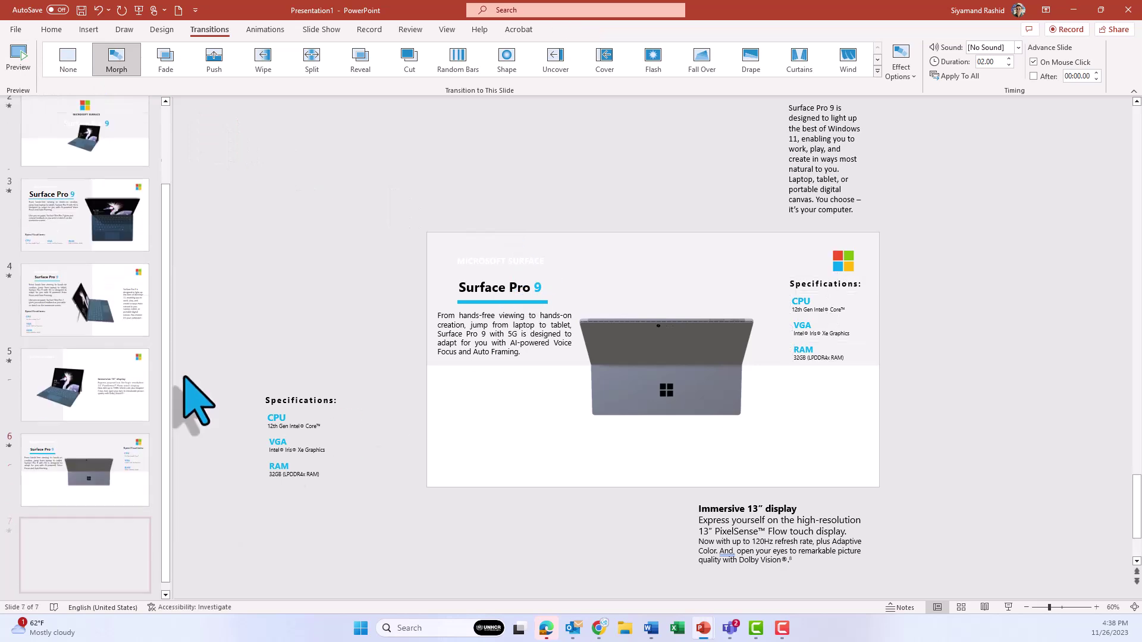
pyautogui.click(833, 270)
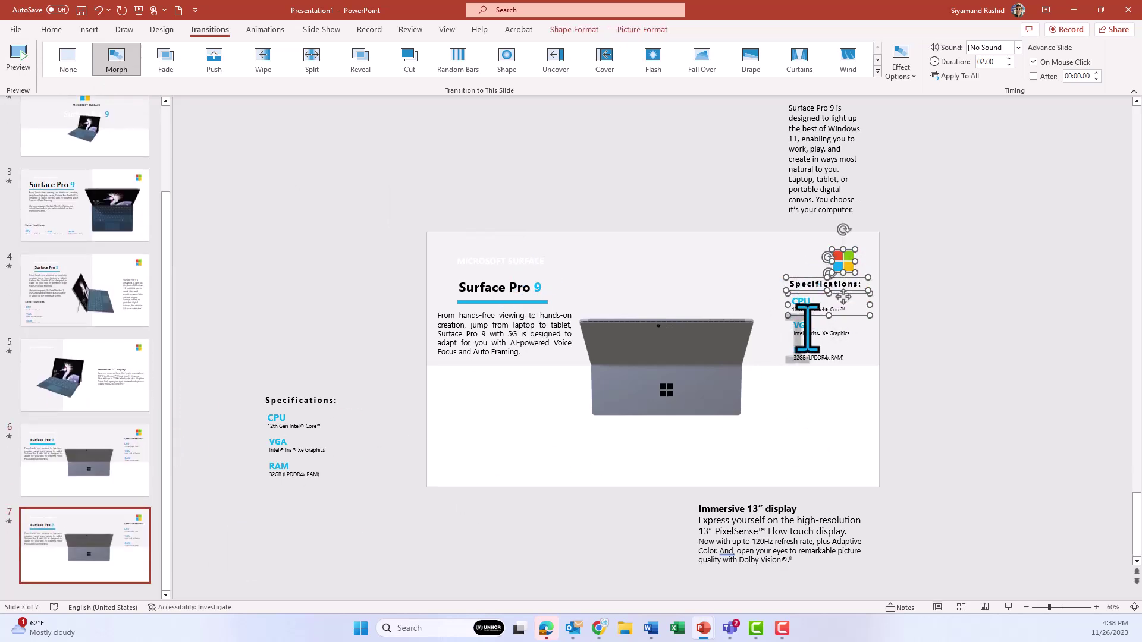
pyautogui.moveTo(807, 330); pyautogui.dragTo(928, 321)
pyautogui.moveTo(678, 357); pyautogui.dragTo(682, 156)
pyautogui.scroll(1, 584, 307)
# - Move the title, description and blue underline left off the slide
pyautogui.click(511, 332)
pyautogui.keyDown('shift'); pyautogui.click(510, 301); pyautogui.keyUp('shift')
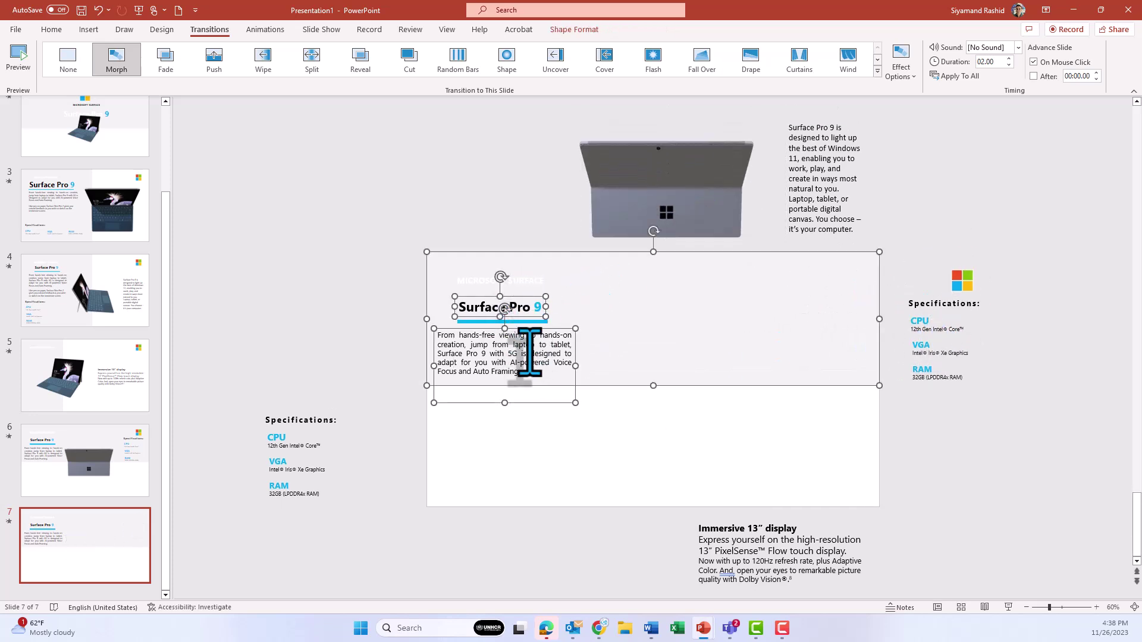
pyautogui.click(527, 321)
pyautogui.moveTo(517, 351); pyautogui.dragTo(339, 351)
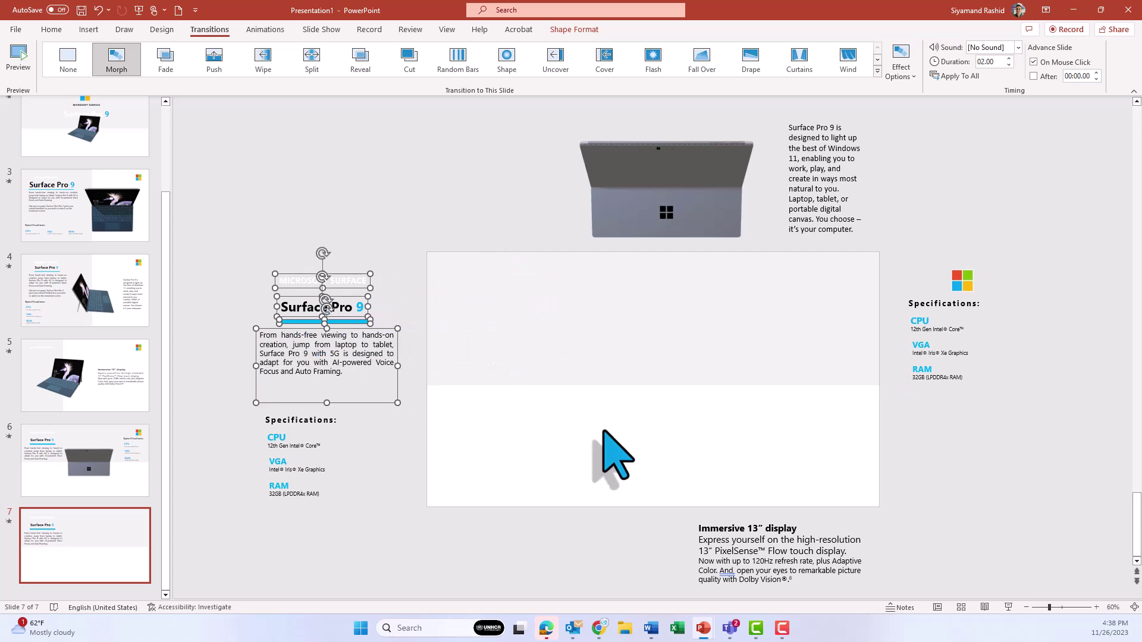
# - Place a copy of the small Microsoft logo at the slide centre and preview the Morph
pyautogui.click(961, 282)
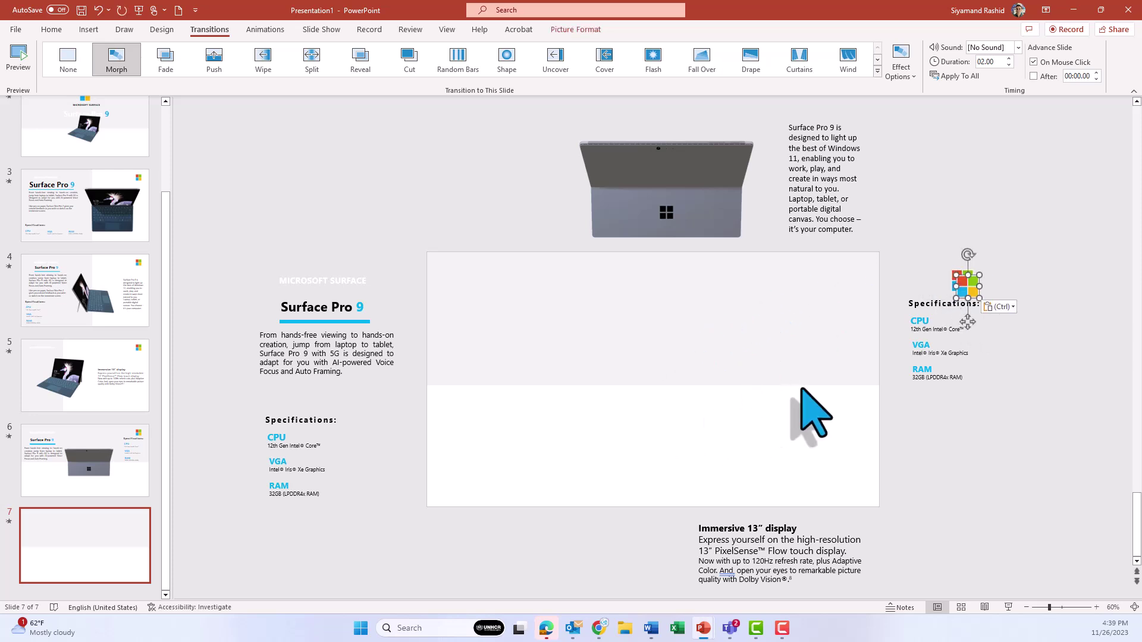
pyautogui.hotkey('ctrl', 'v')
pyautogui.moveTo(962, 281); pyautogui.dragTo(733, 469)
pyautogui.click(935, 480)
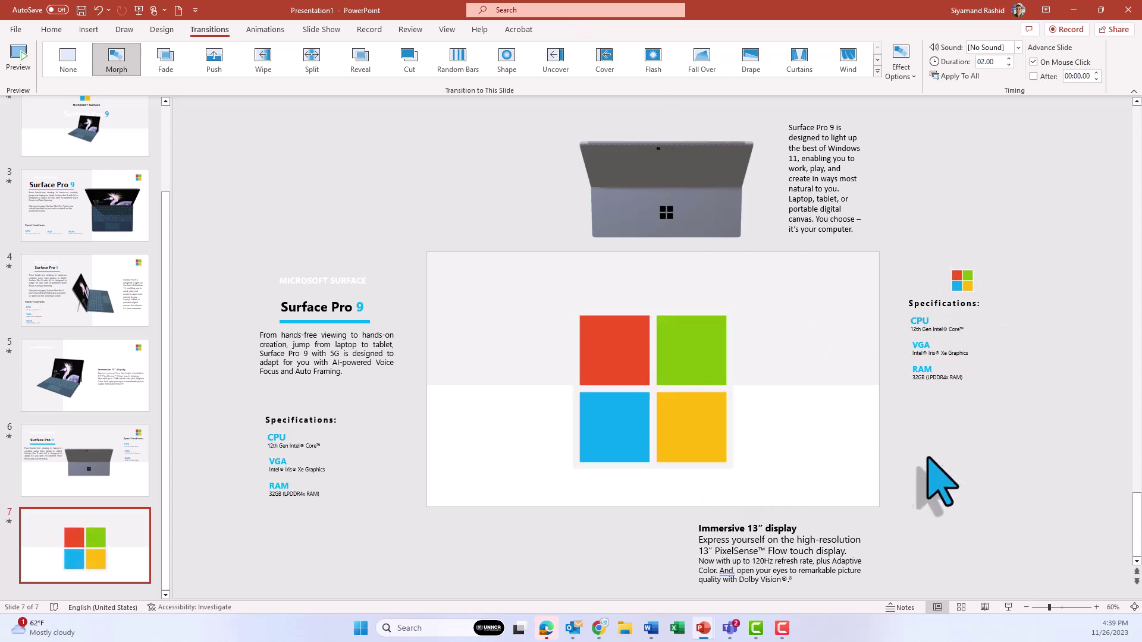
pyautogui.click(20, 62)
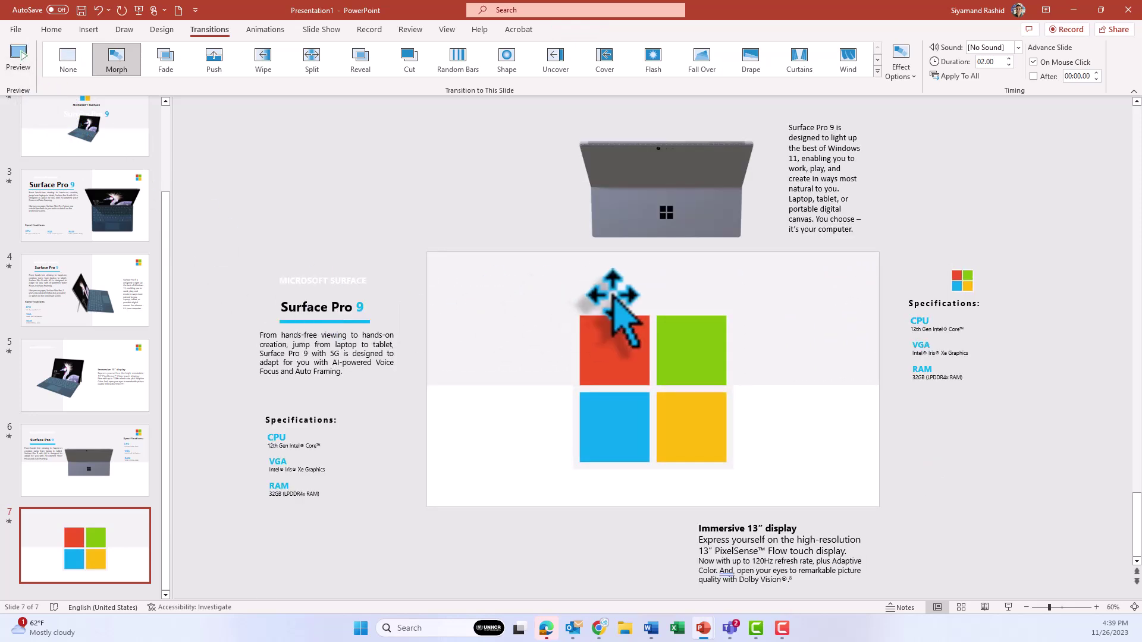
pyautogui.click(505, 331)
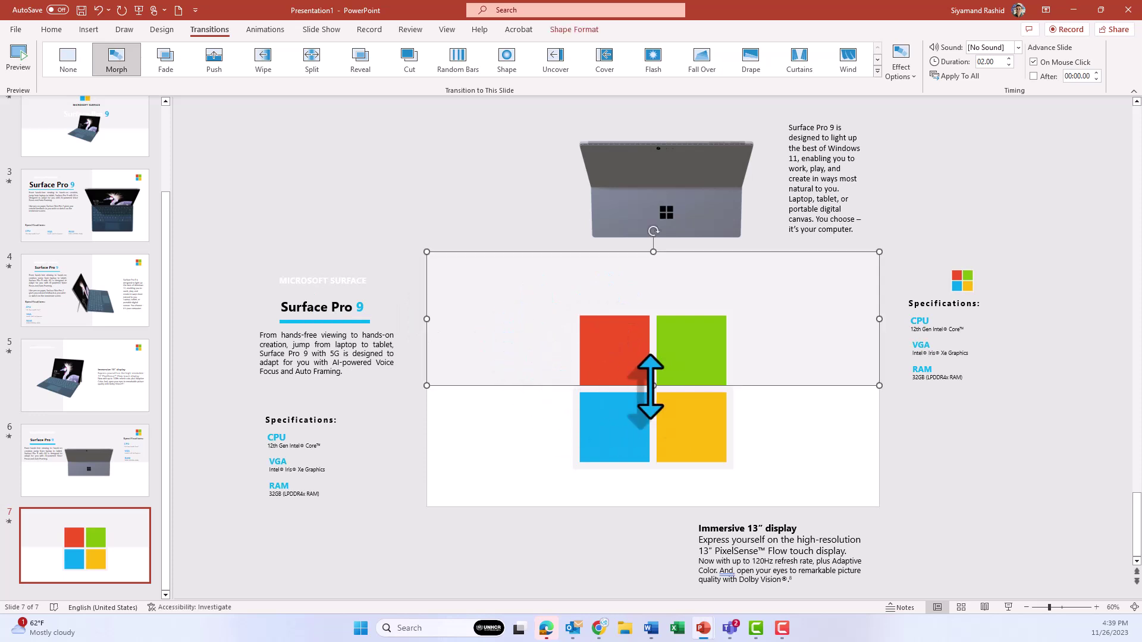